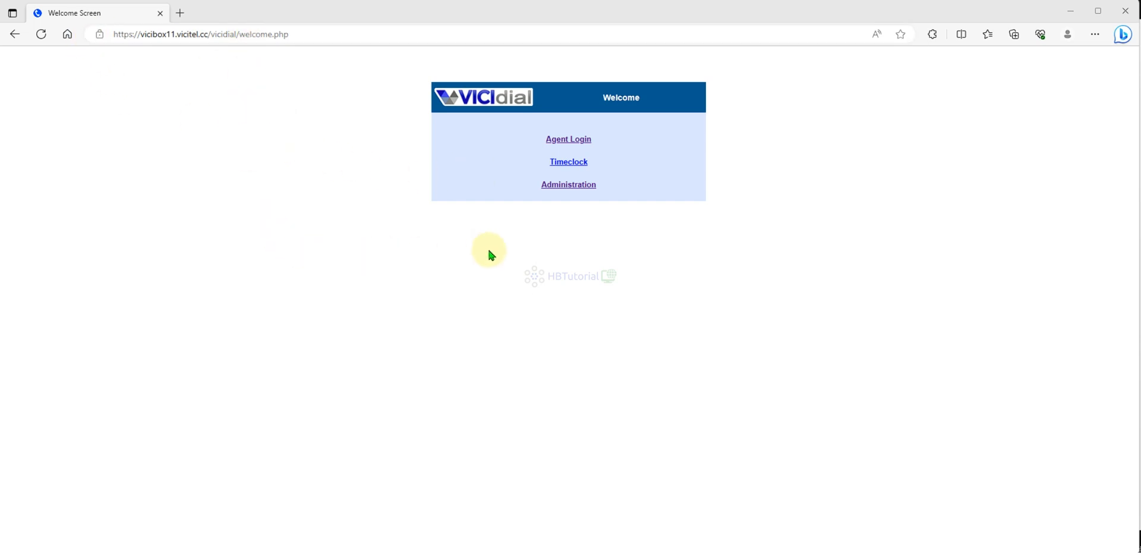
Sign in to the administration area with the saved credentials and open the inbound Filter Phone Groups listing
click(567, 189)
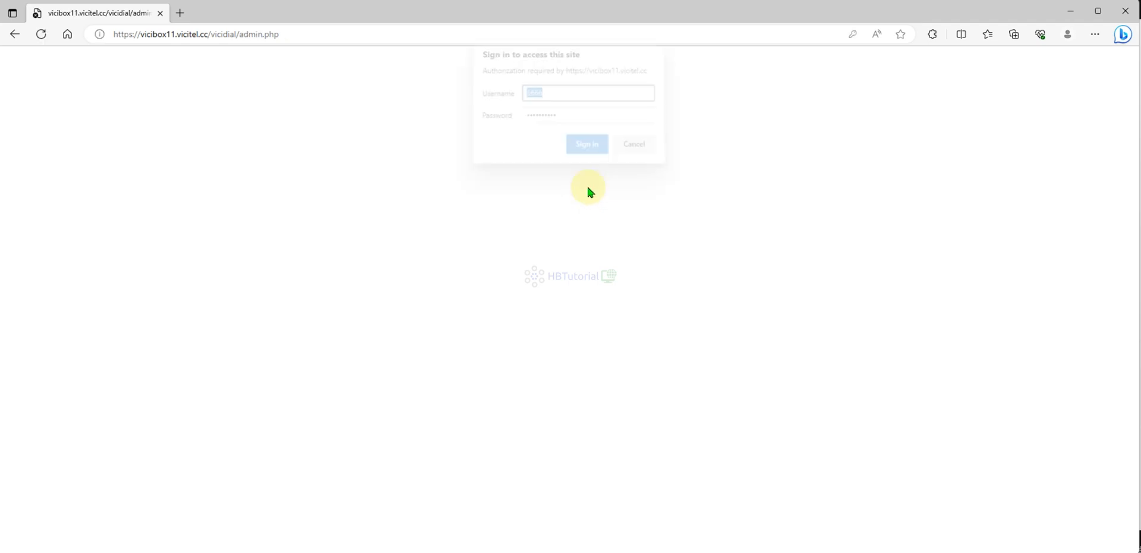
click(587, 148)
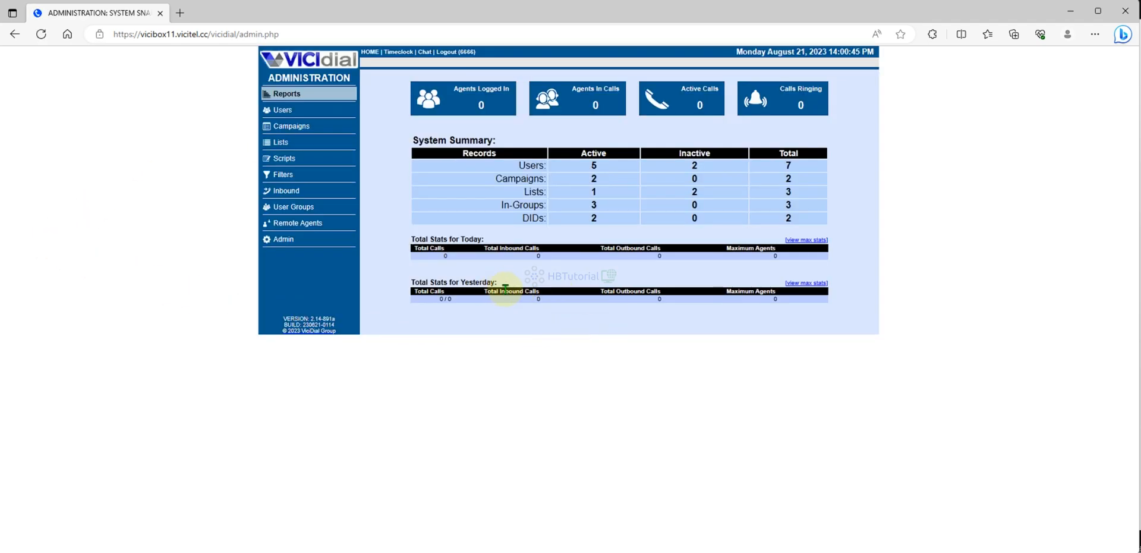
click(285, 196)
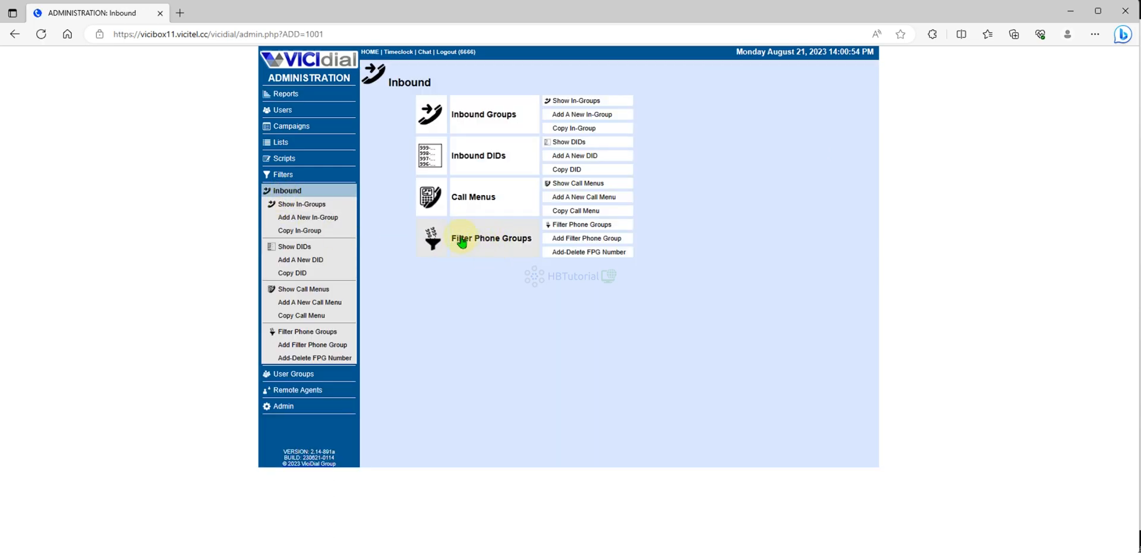
click(287, 334)
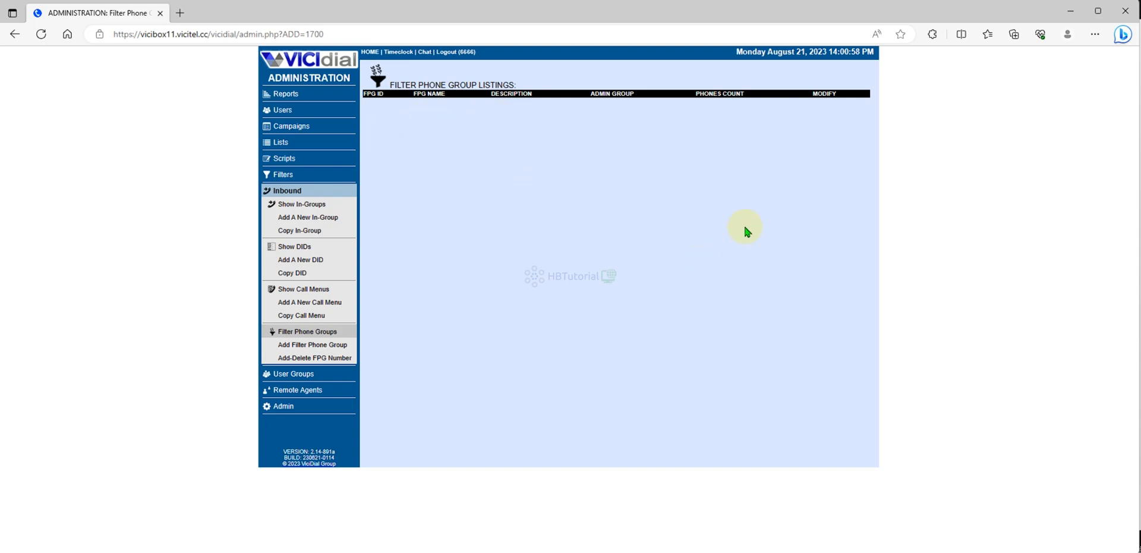
Add a filter phone group with BlockINbound as both its ID and its name
click(287, 347)
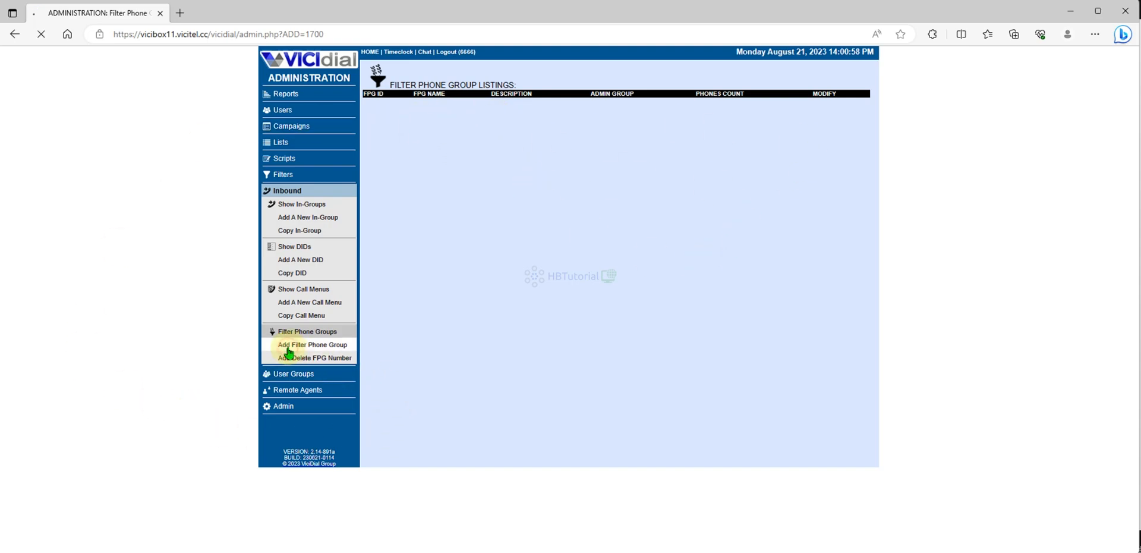
click(547, 96)
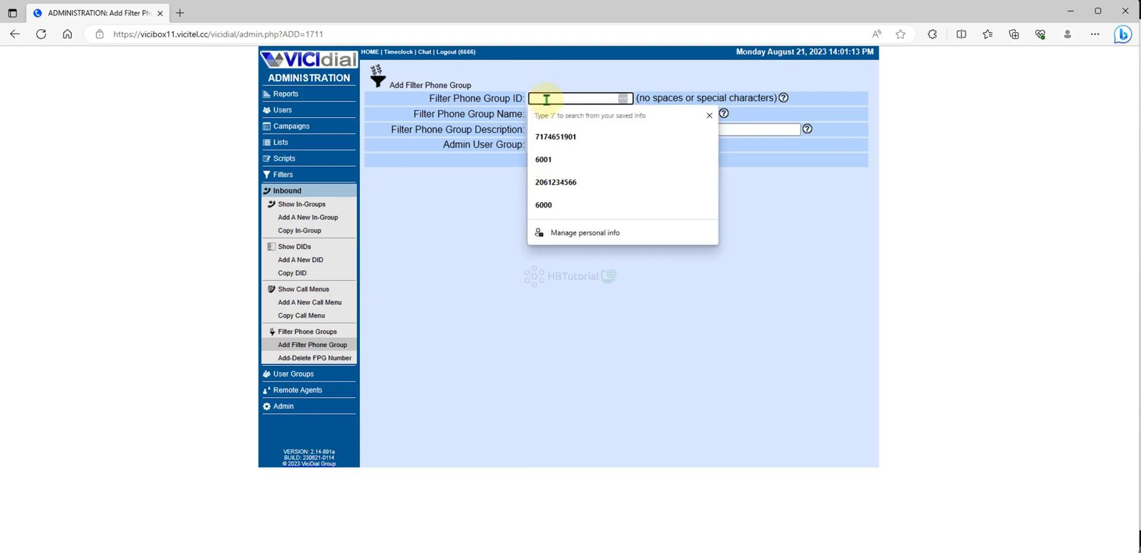
text(Block)
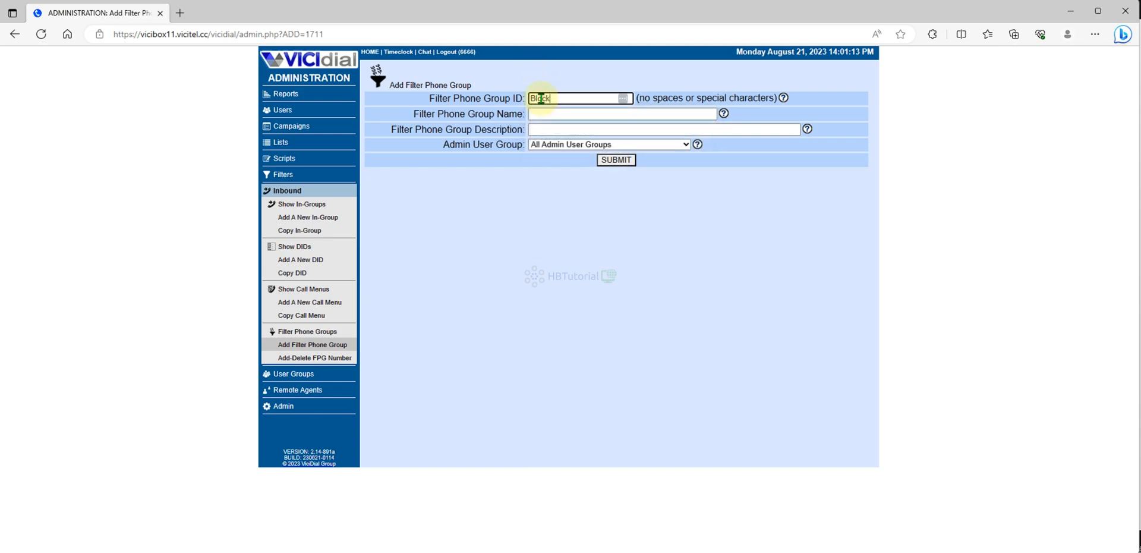
text(INbound)
drag(603, 98, 491, 113)
key(ctrl+c)
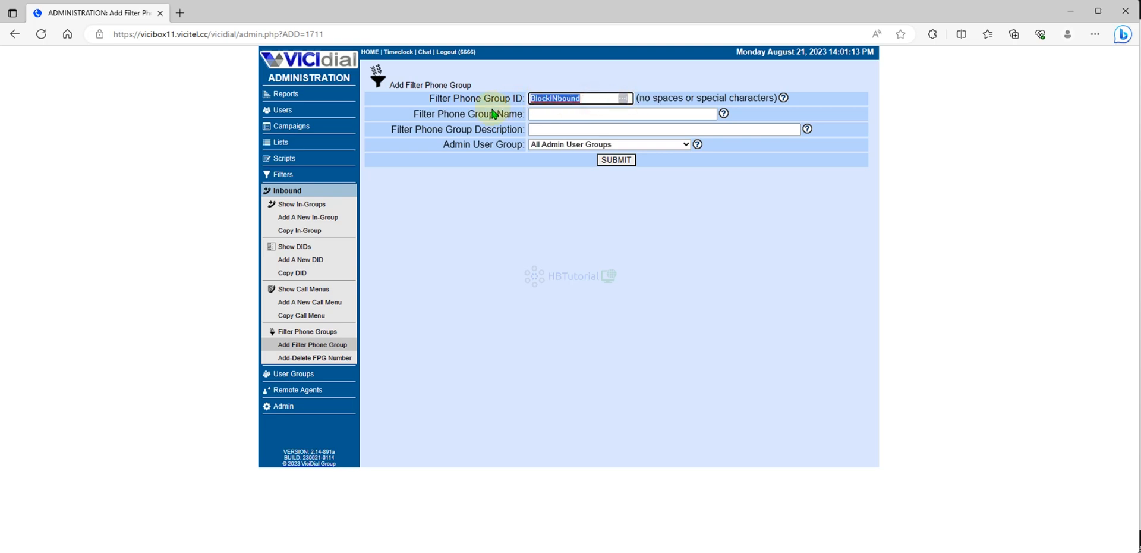
click(546, 113)
key(ctrl+v)
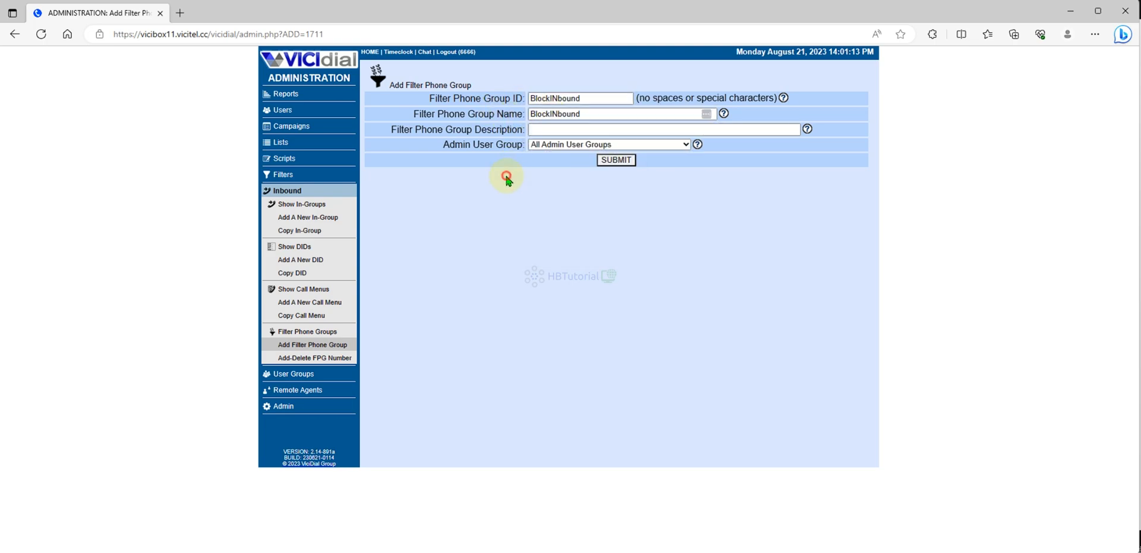
click(612, 160)
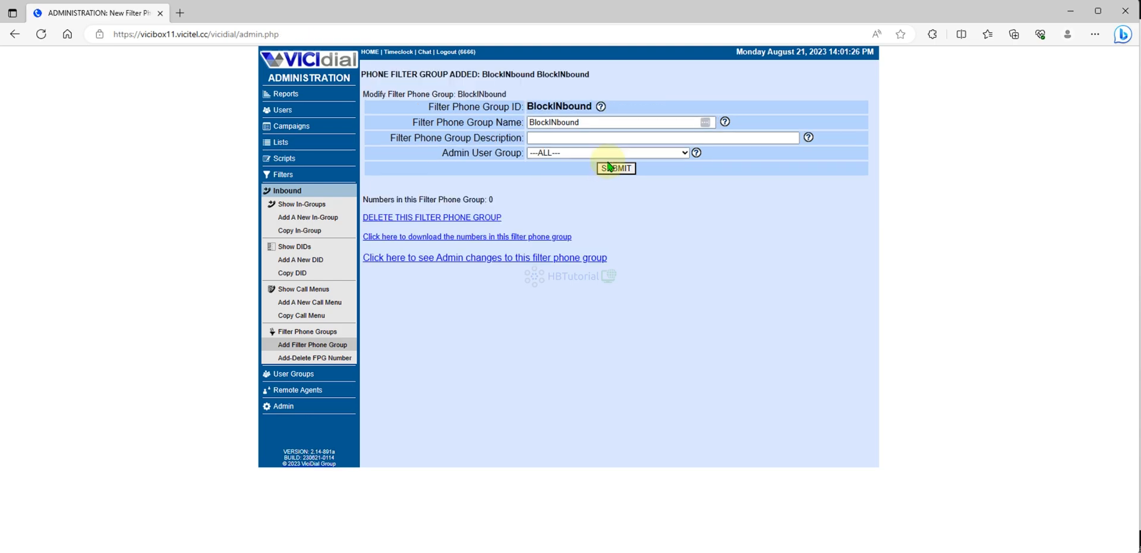
click(572, 153)
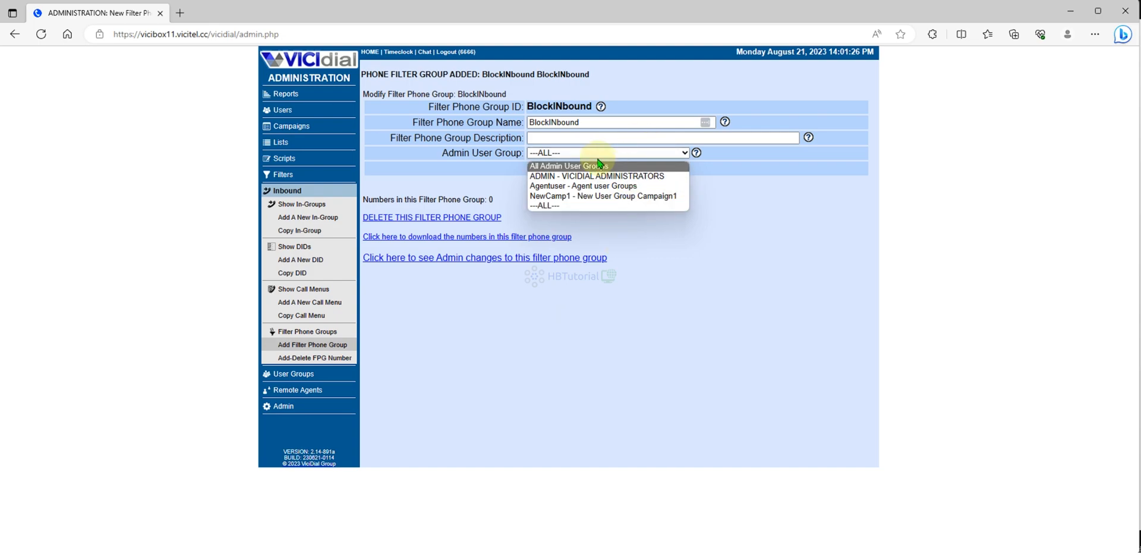
click(582, 327)
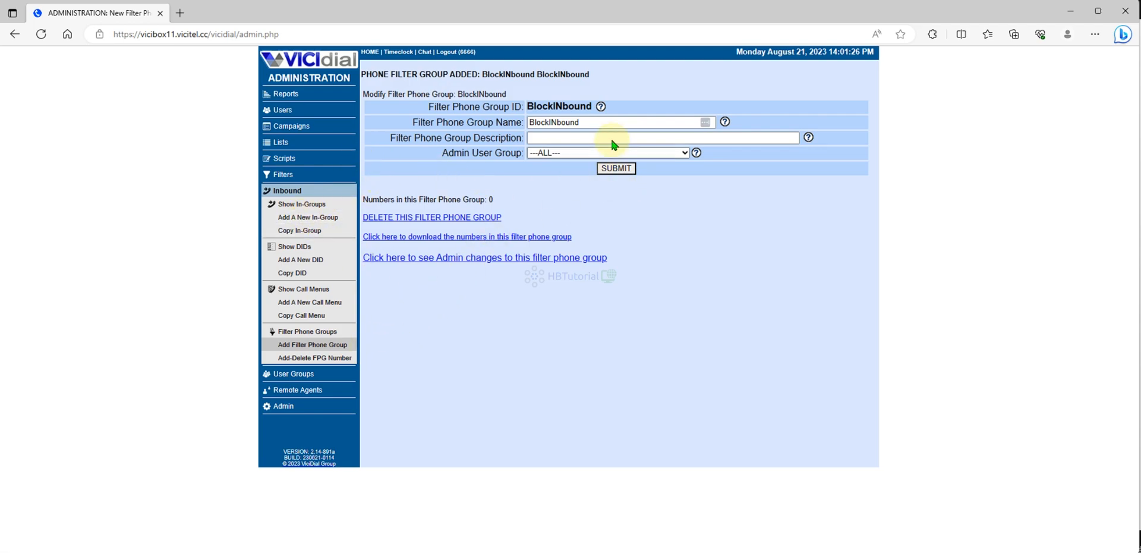
drag(527, 106, 592, 105)
click(562, 383)
Open the record of the inbound DID routed to IN_GROUP for modification
click(288, 245)
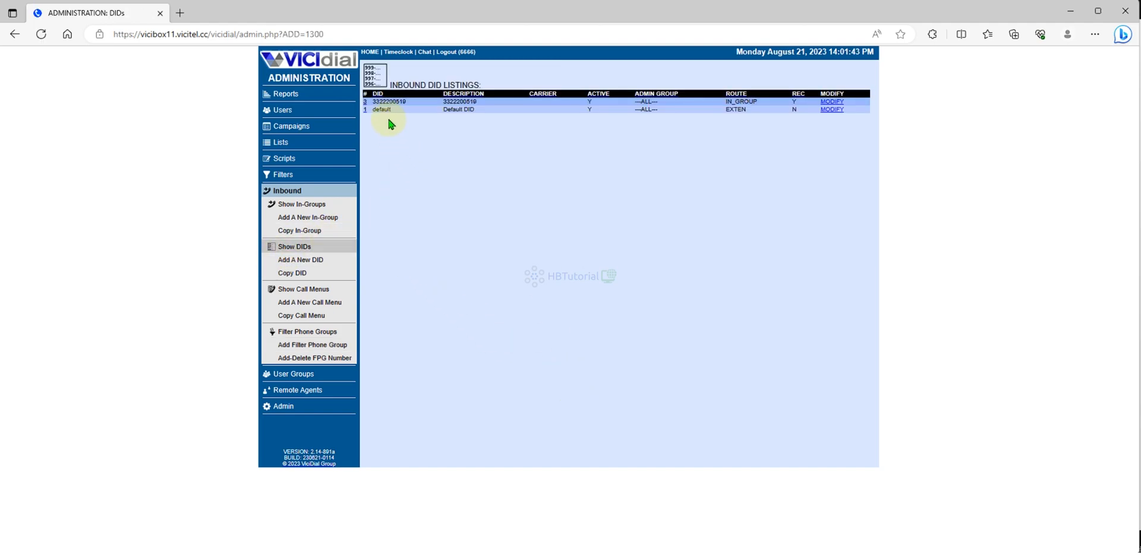
drag(375, 101, 410, 101)
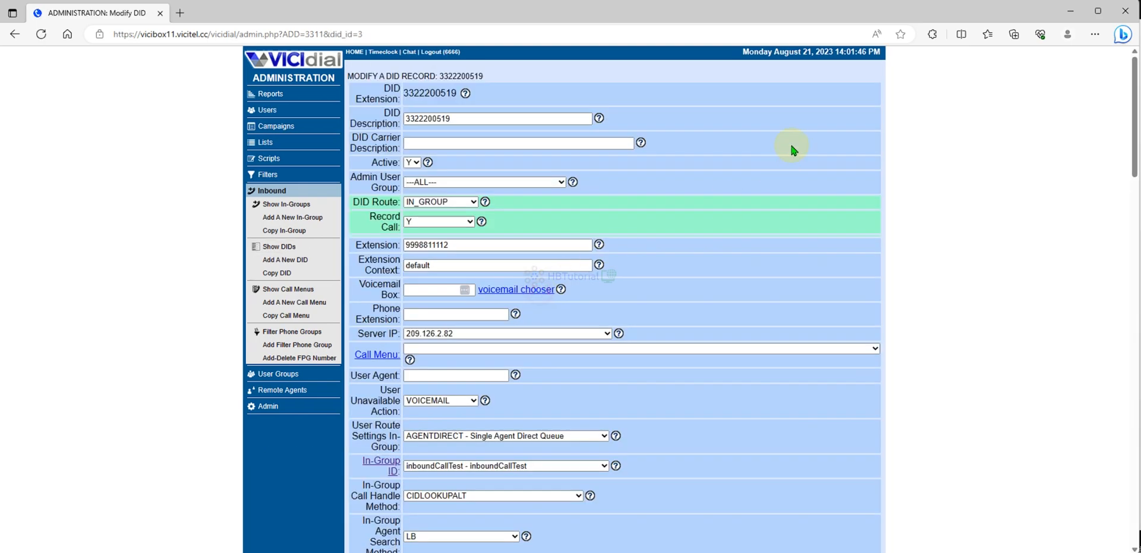
click(275, 205)
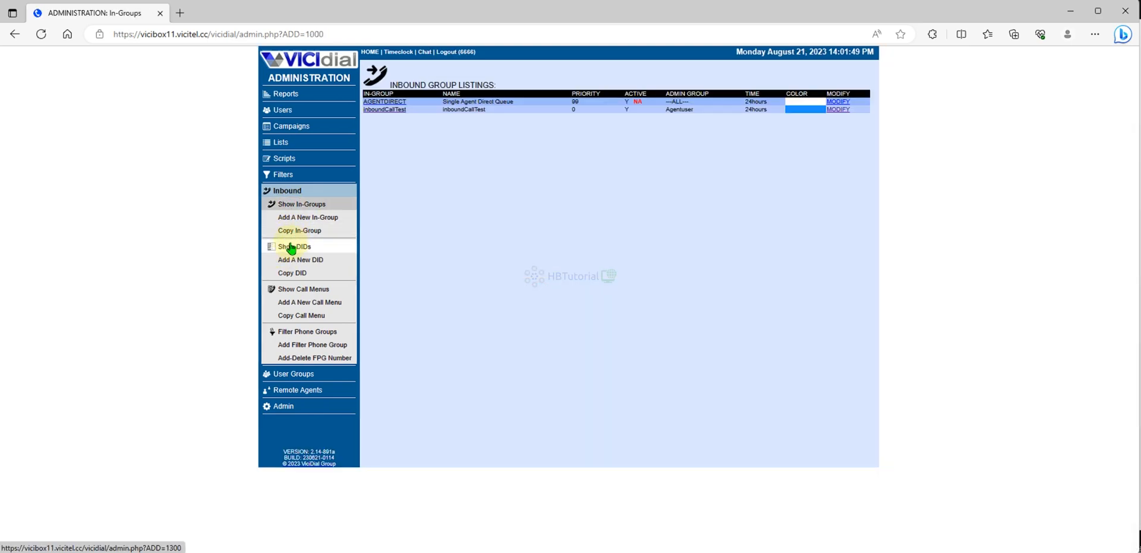
click(291, 247)
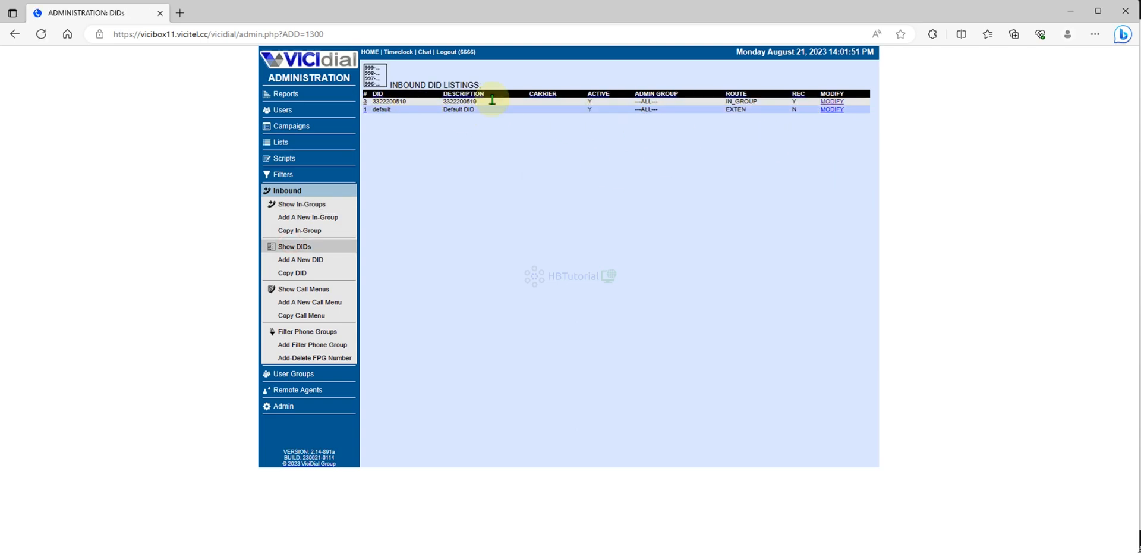
click(834, 102)
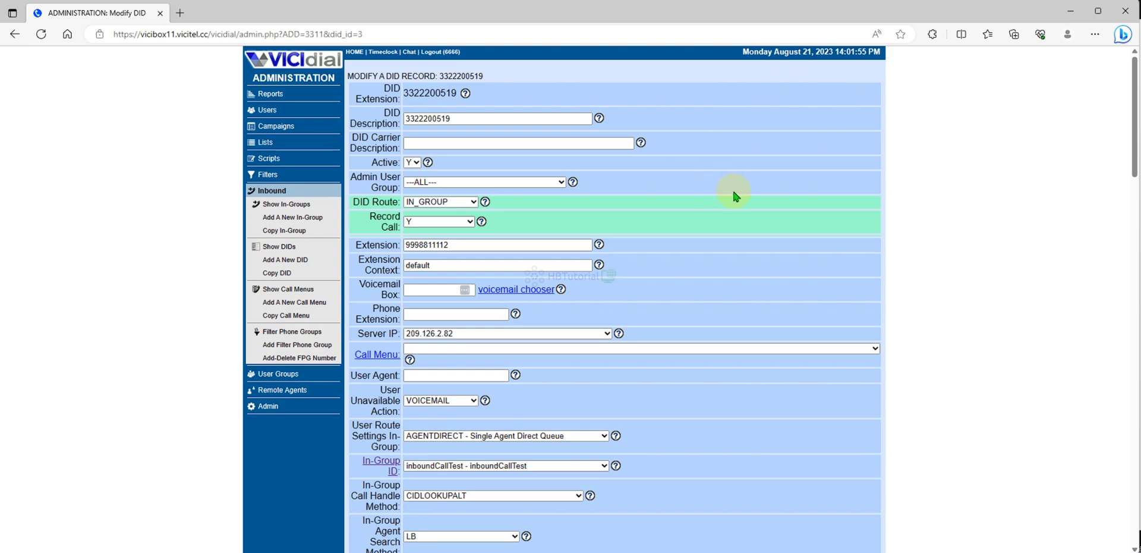
Set the DID's Pre-Filter Phone Group ID to BlockINbound
scroll(523, 190, down, 12)
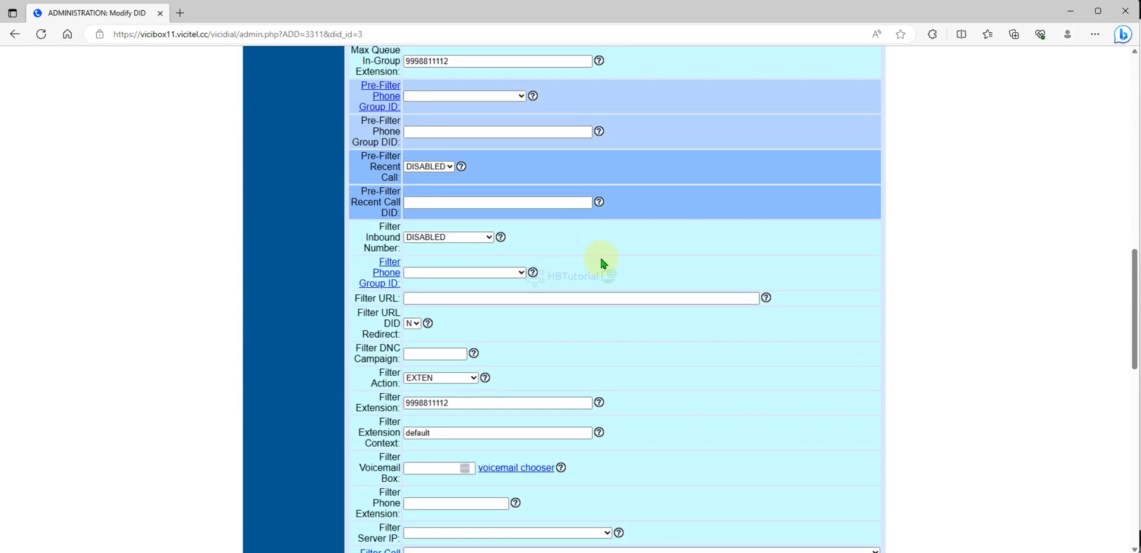
scroll(600, 255, up, 7)
scroll(612, 247, down, 2)
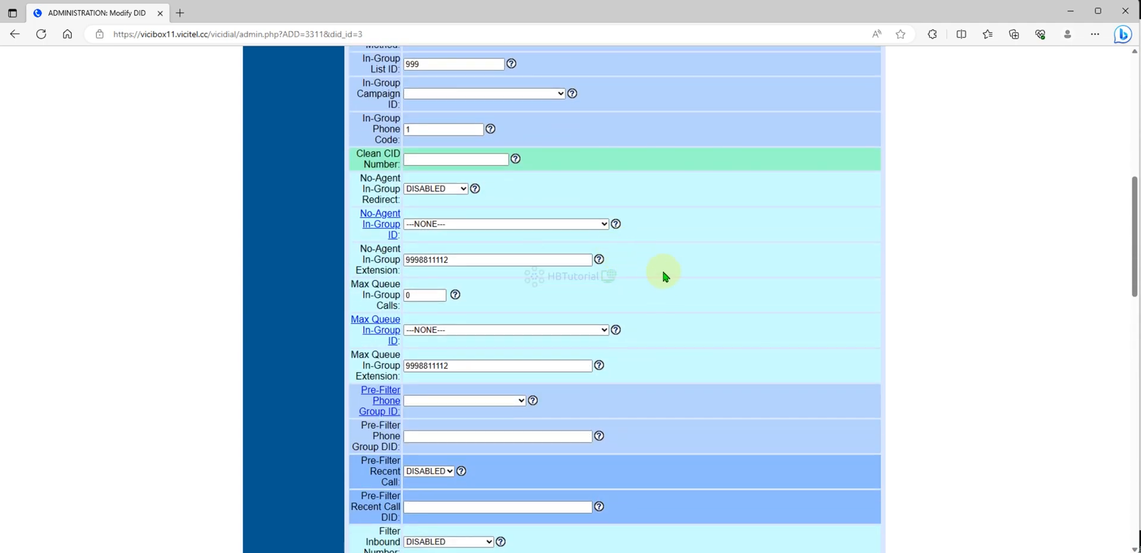
scroll(681, 279, down, 5)
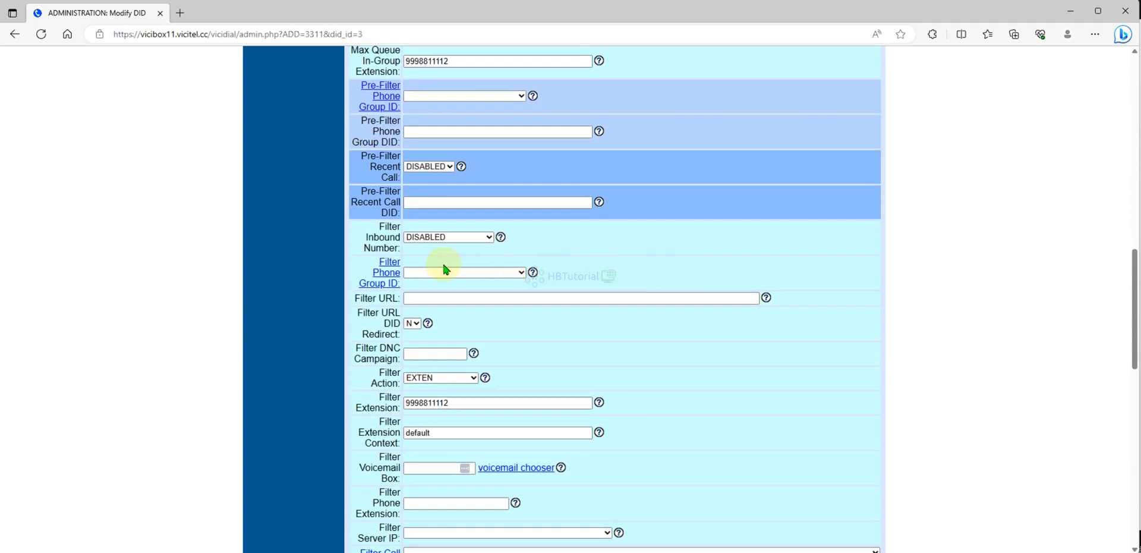
click(429, 238)
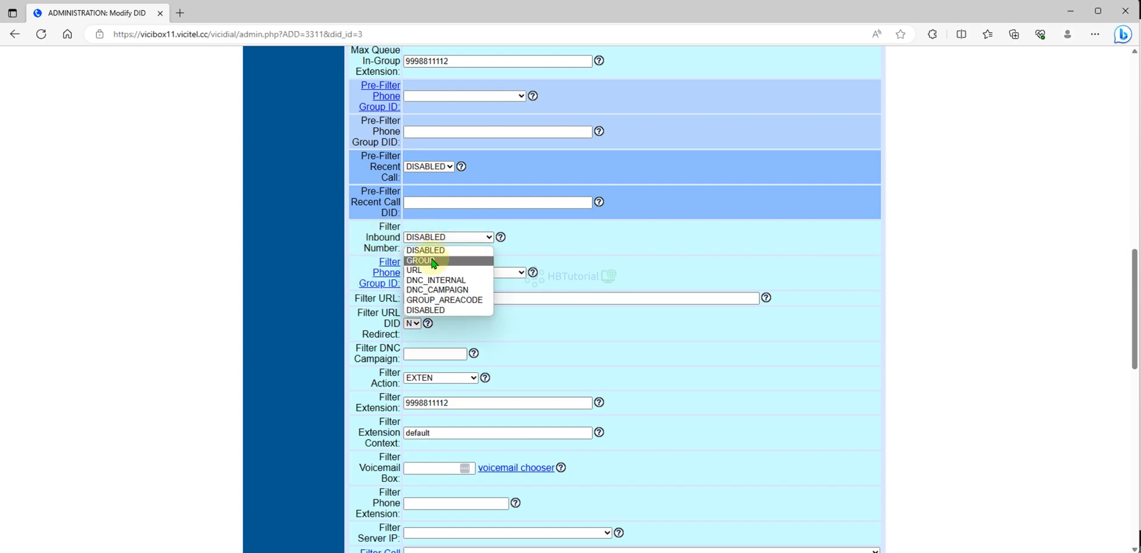
click(604, 262)
click(454, 171)
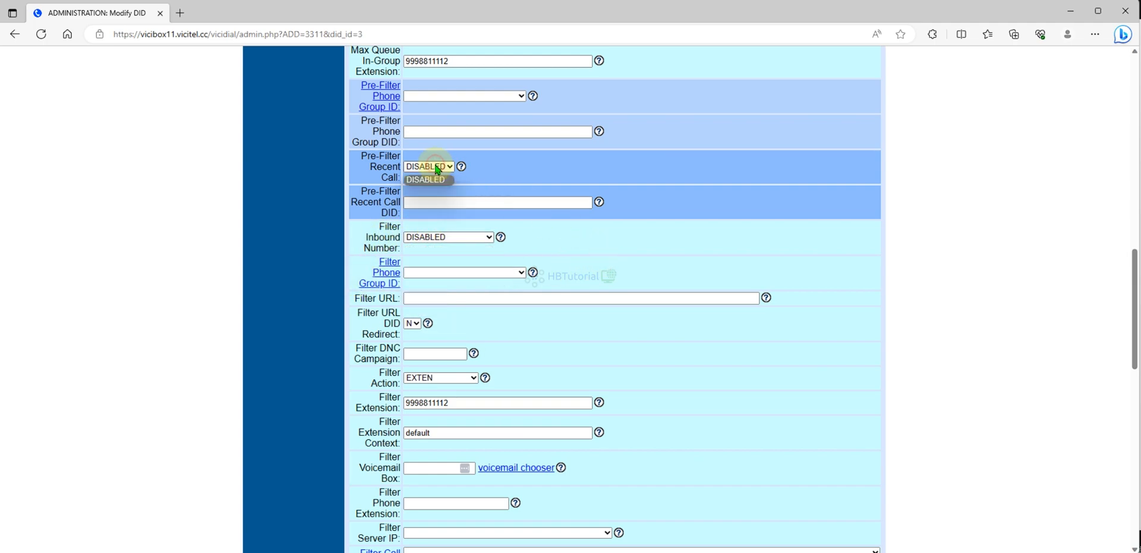
click(580, 168)
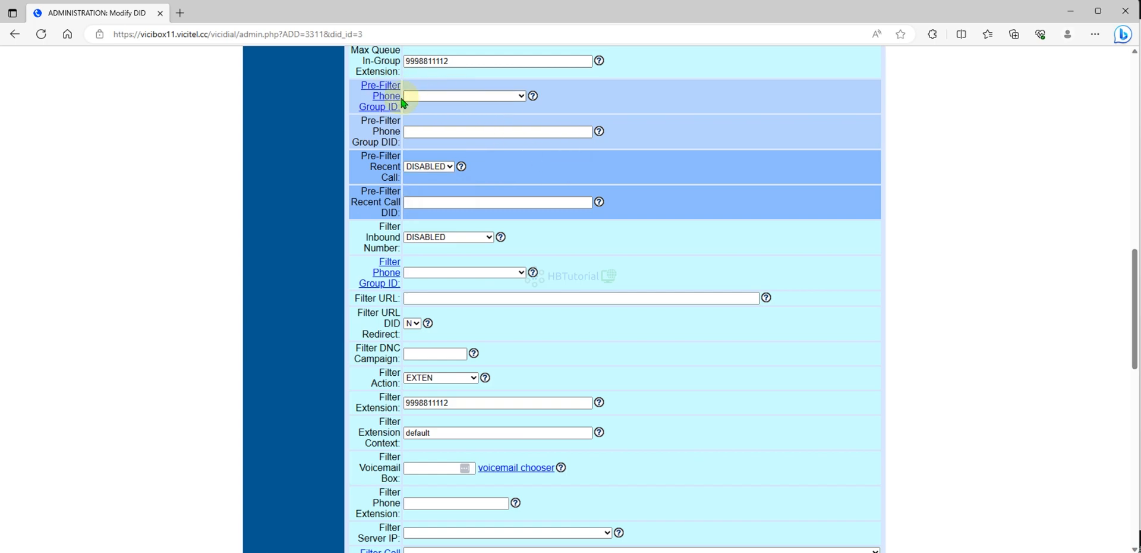
click(450, 94)
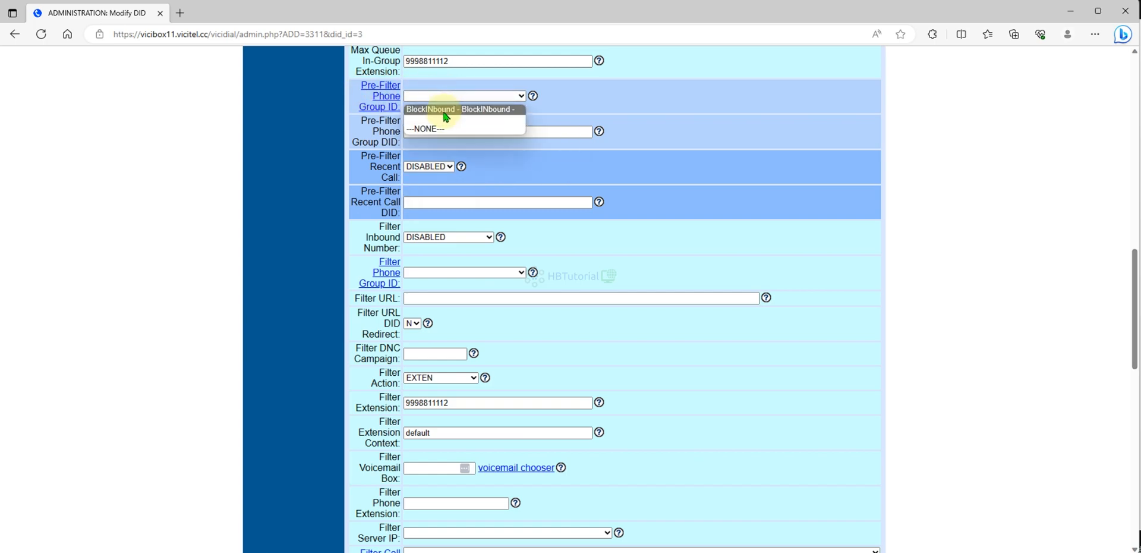
click(445, 109)
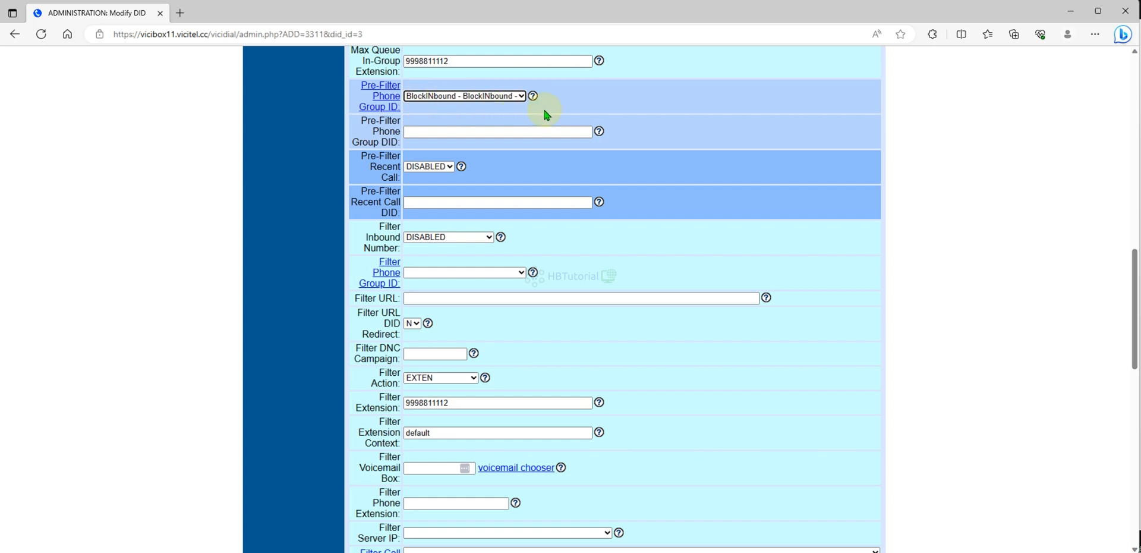
Set Filter Inbound Number to DNC_INTERNAL and Filter Phone Group ID to BlockINbound, and submit the DID changes
click(415, 238)
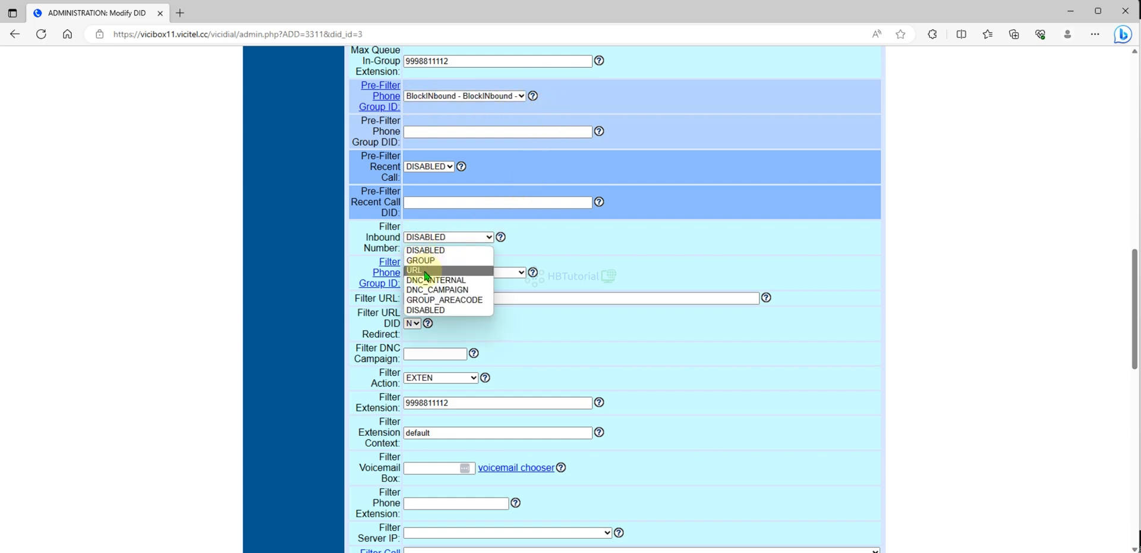
click(445, 280)
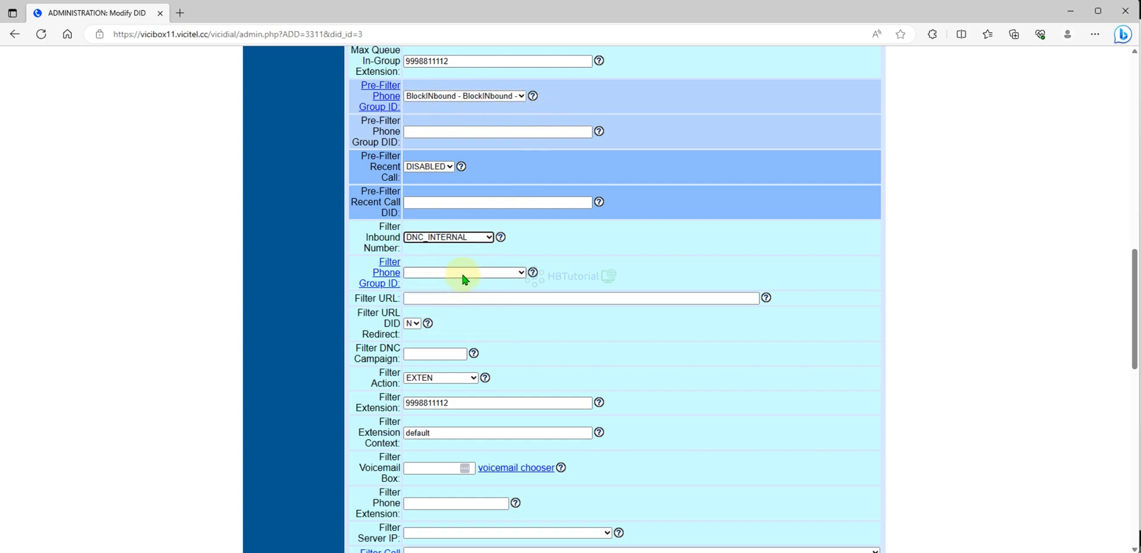
click(470, 272)
click(445, 286)
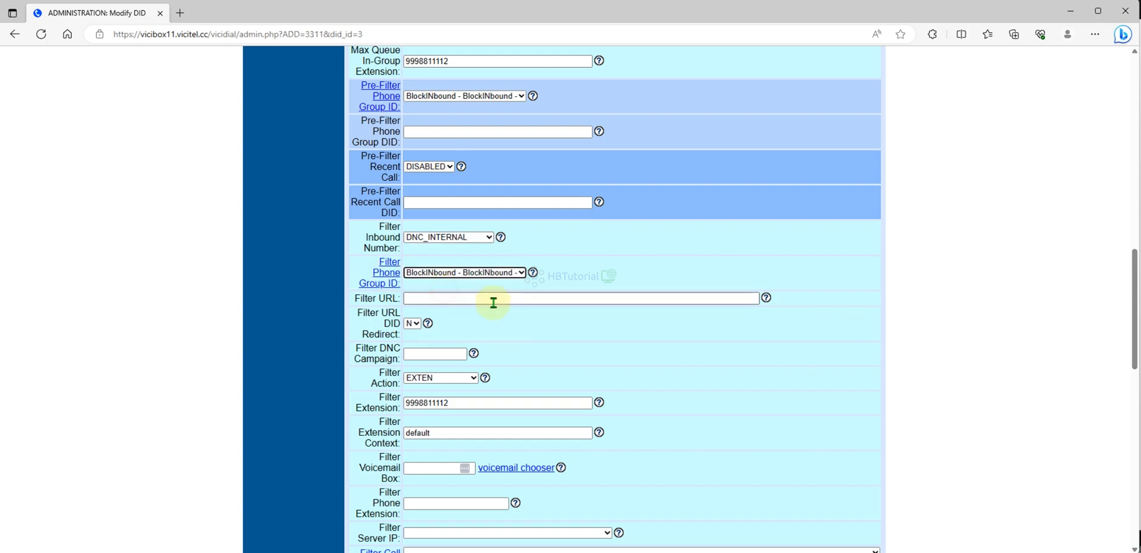
scroll(525, 343, down, 1)
scroll(523, 339, down, 10)
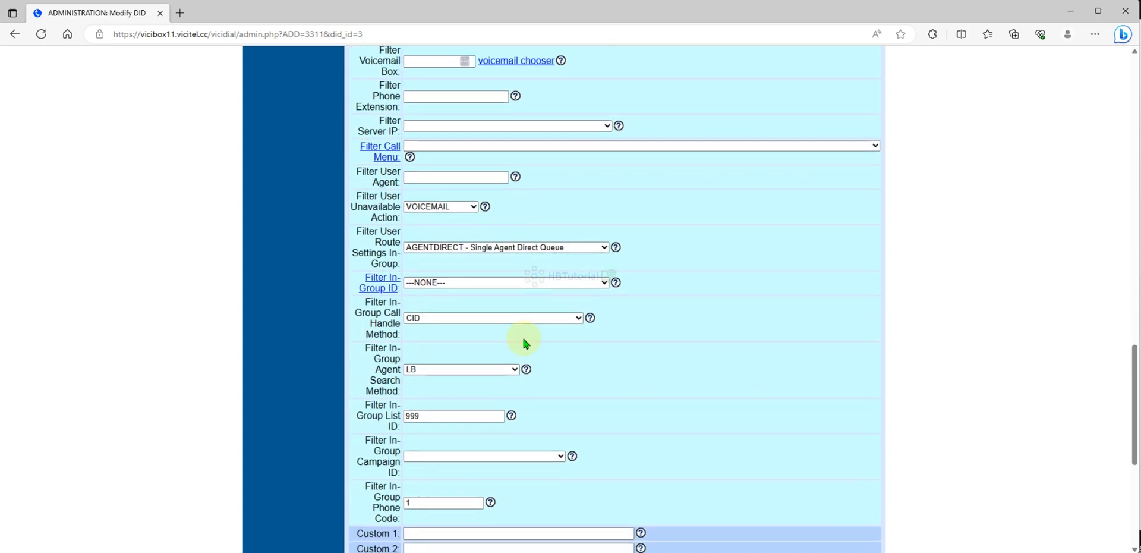
click(615, 408)
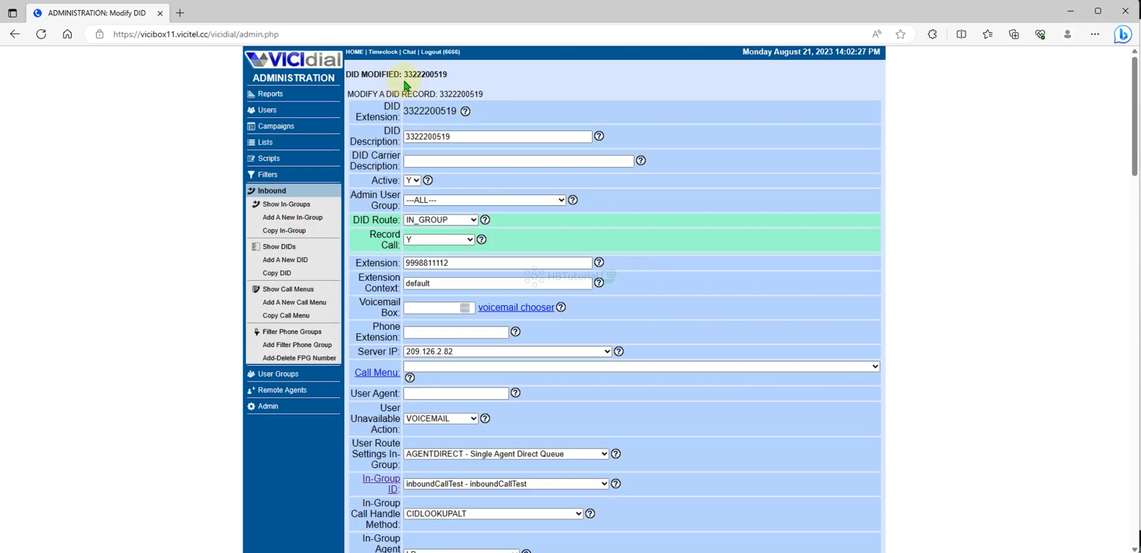
Review the saved DID record, examining its modified DID number, extension and in-group settings
drag(399, 74, 743, 151)
click(743, 152)
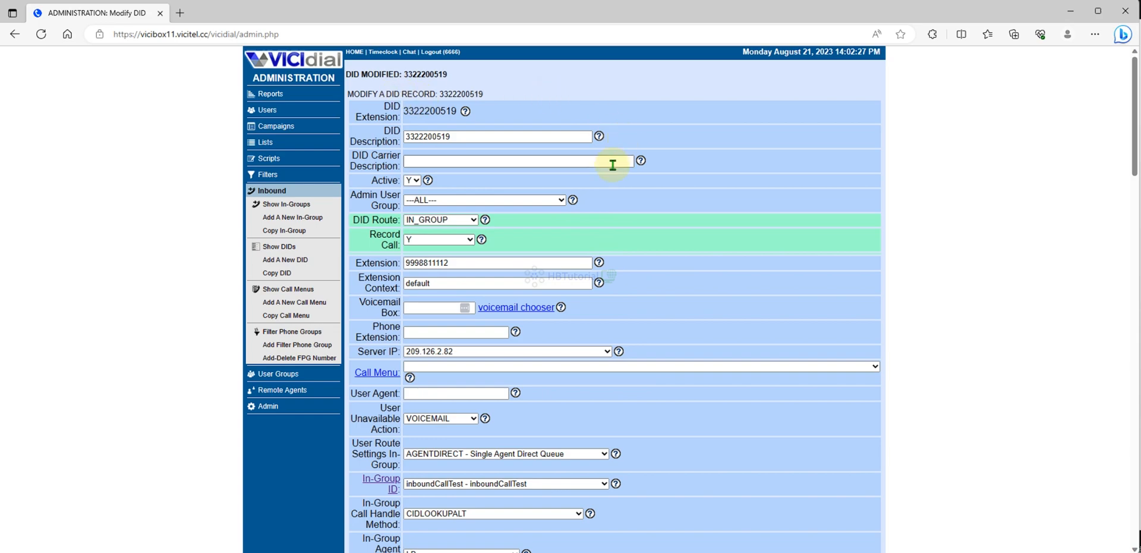
scroll(525, 196, down, 1)
scroll(523, 186, down, 5)
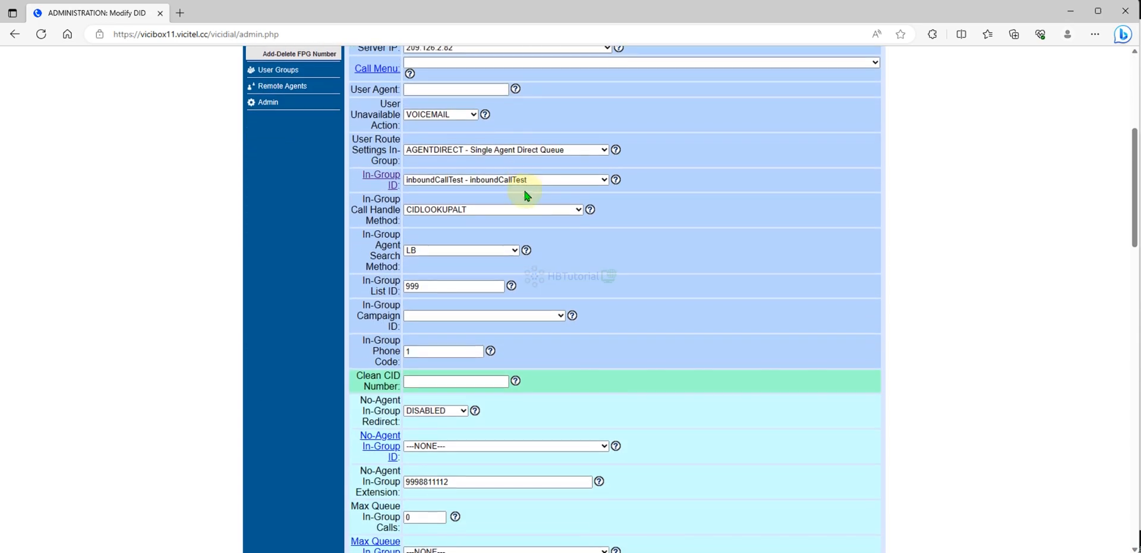
scroll(518, 190, up, 6)
drag(405, 76, 550, 83)
click(550, 85)
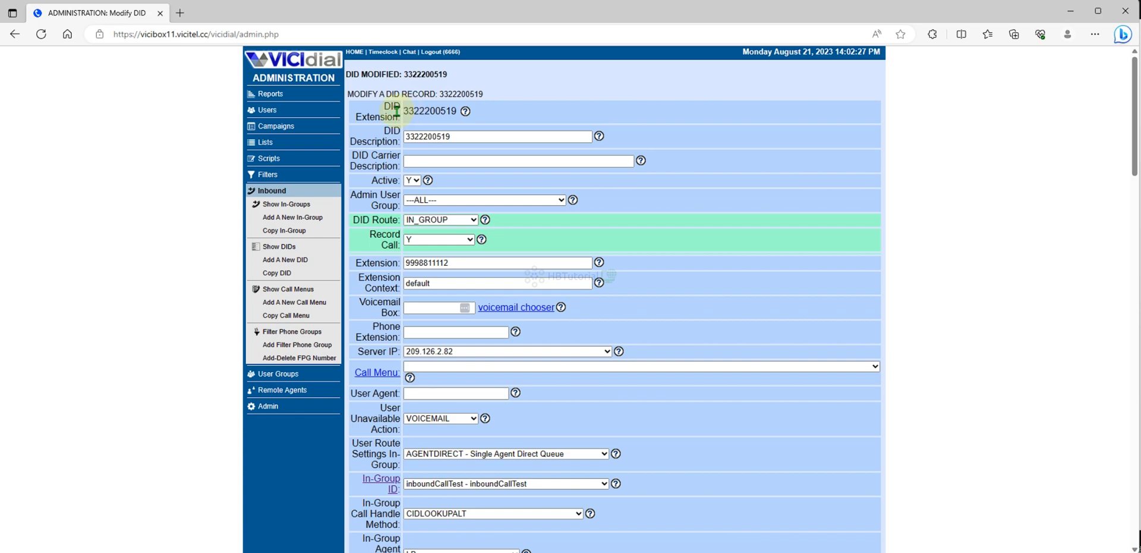
drag(405, 111, 461, 114)
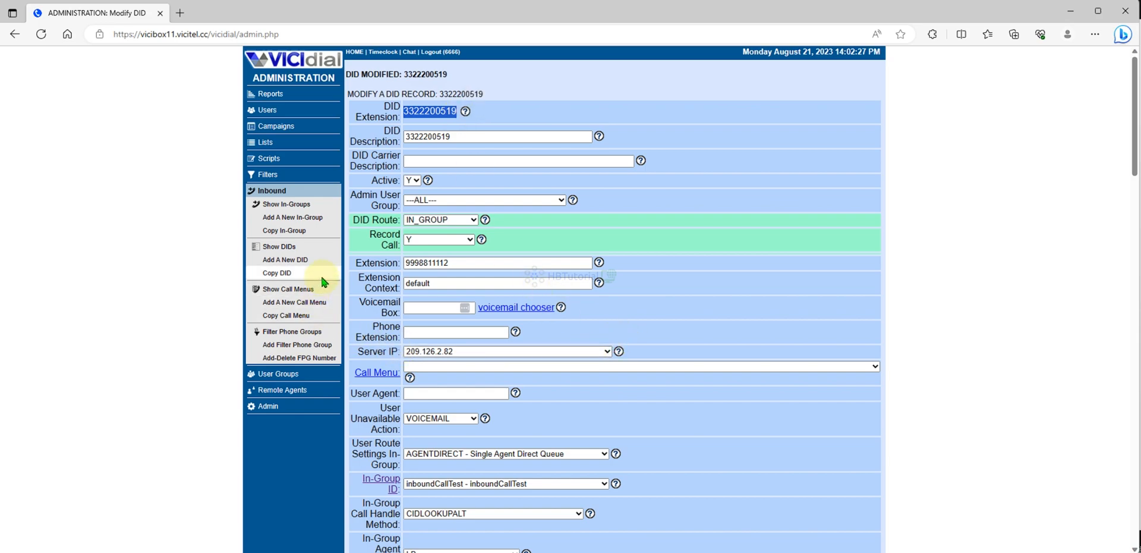
click(506, 111)
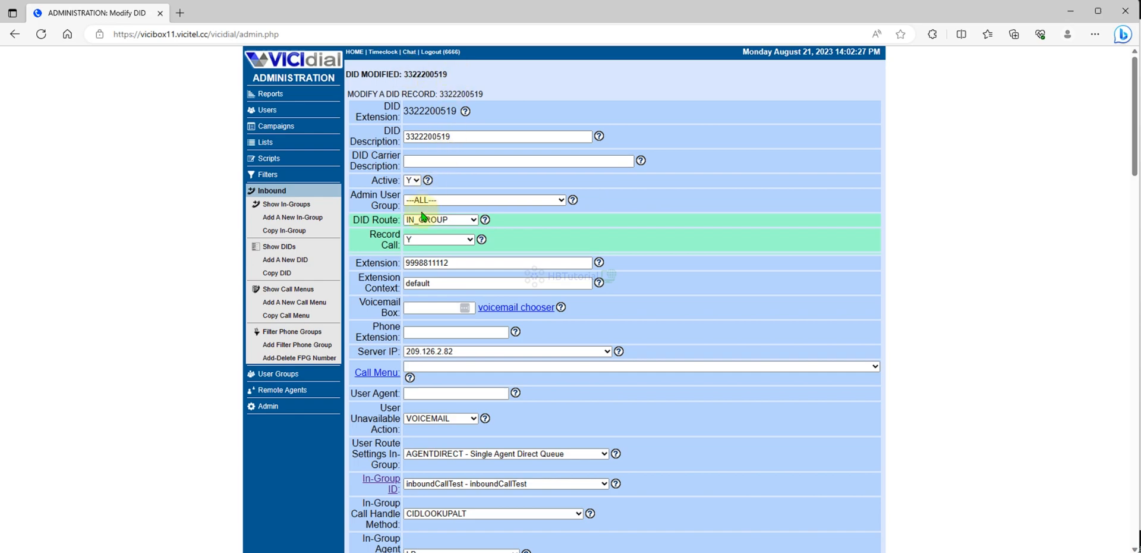
Open the inbound page for adding or deleting filter phone group numbers
click(263, 191)
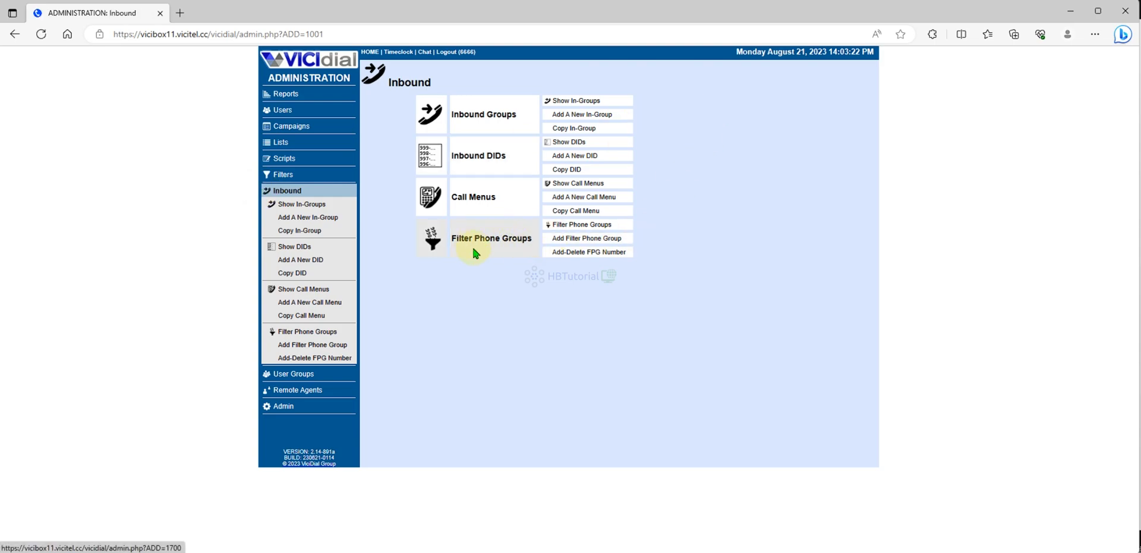
click(485, 241)
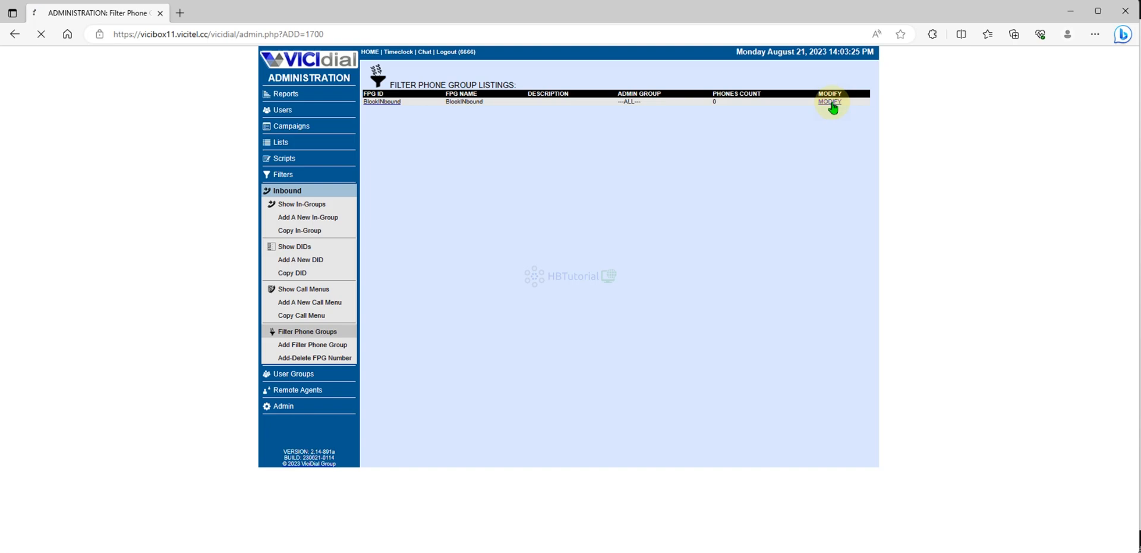
click(15, 33)
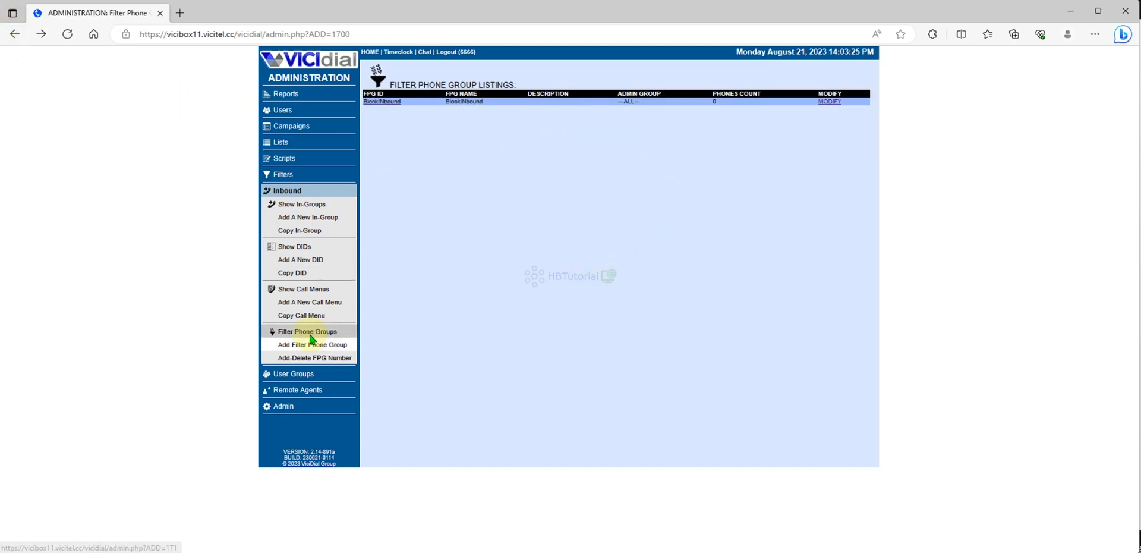
click(283, 358)
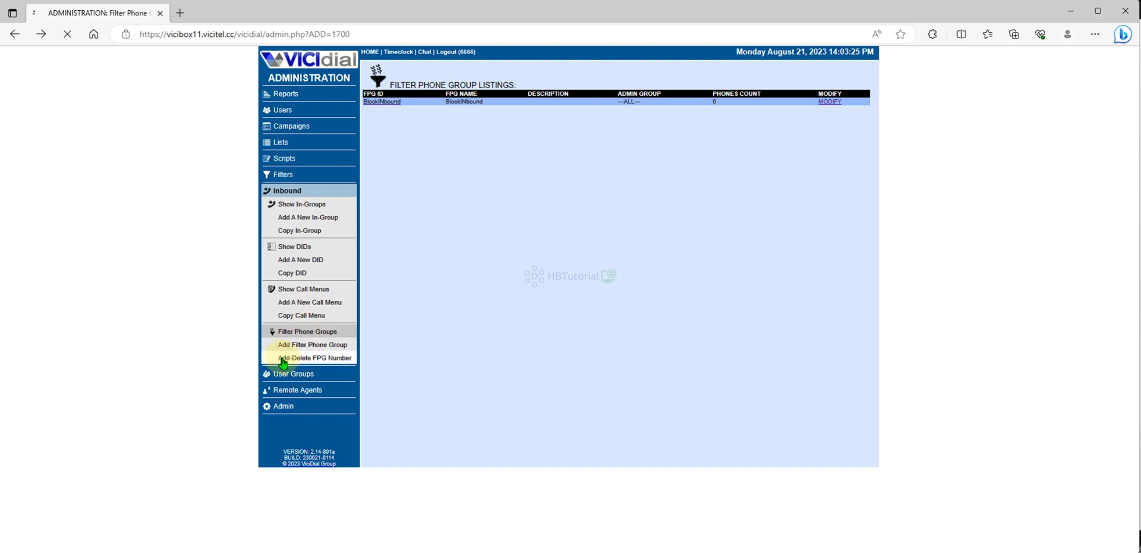
Add the caller's phone number, both without and with the leading country code 1, to the BlockINbound filter phone group and submit
click(711, 140)
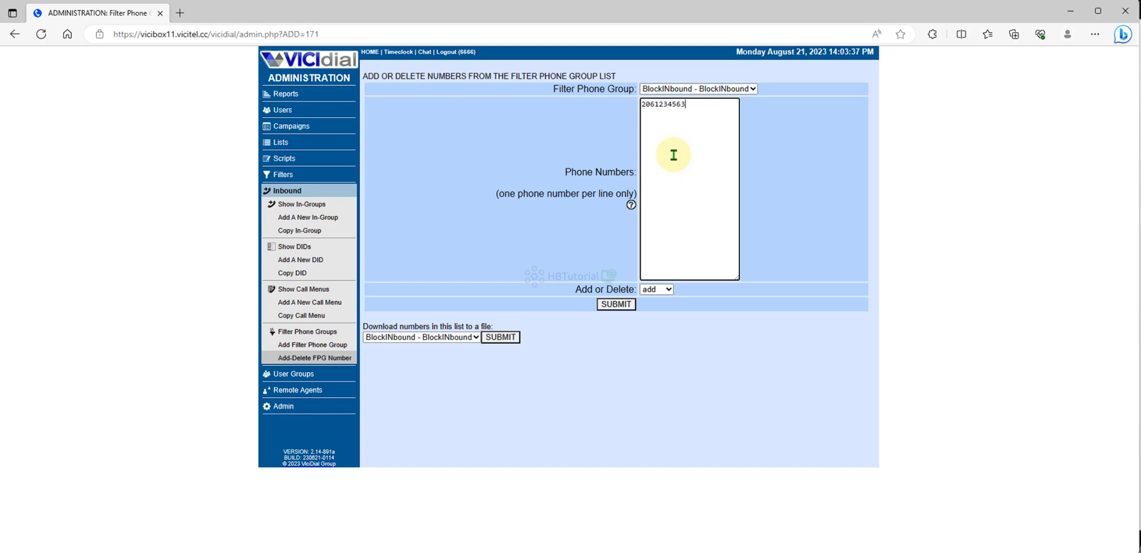
drag(713, 103, 638, 108)
click(666, 122)
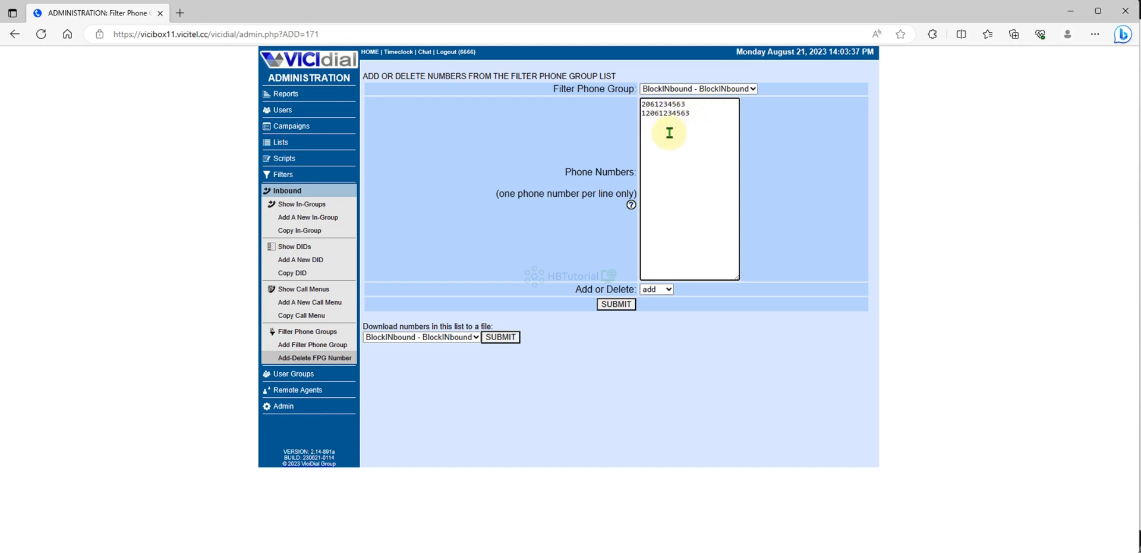
drag(689, 113, 641, 102)
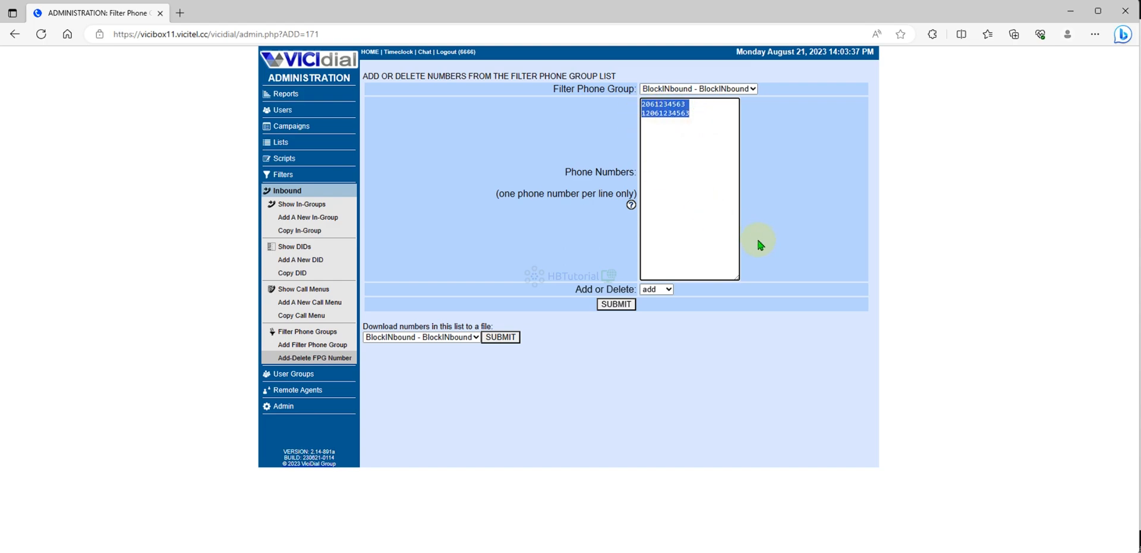
click(699, 105)
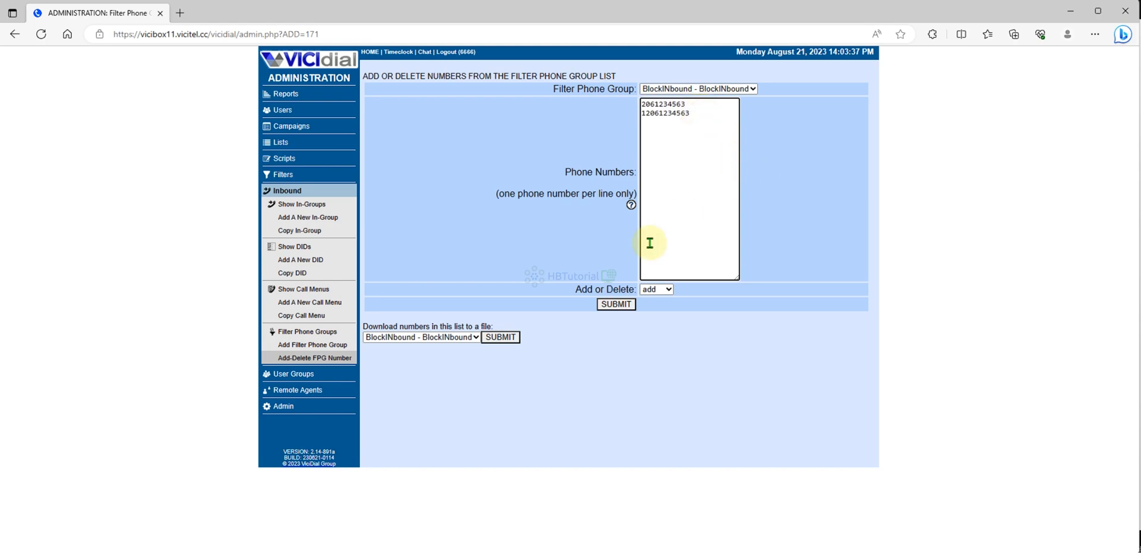
click(618, 305)
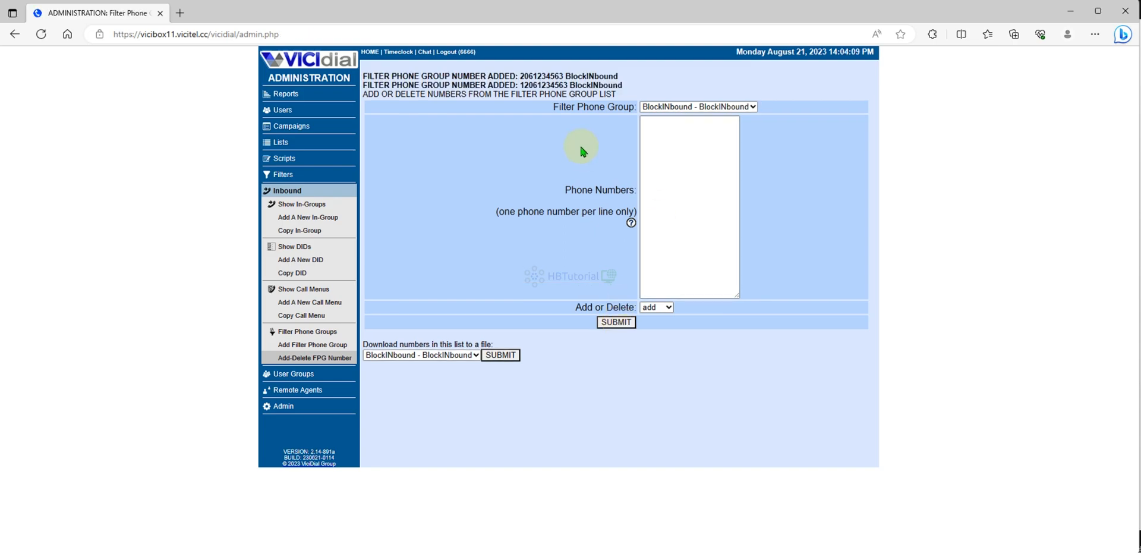
Copy the first phone number added to the BlockINbound group from the submission message
click(687, 145)
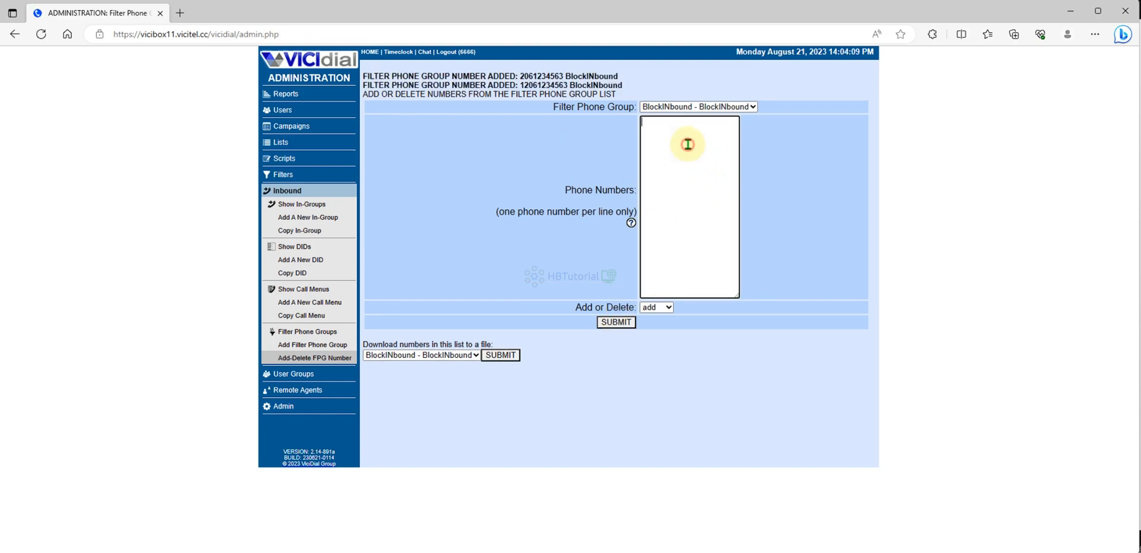
double_click(543, 76)
key(ctrl+c)
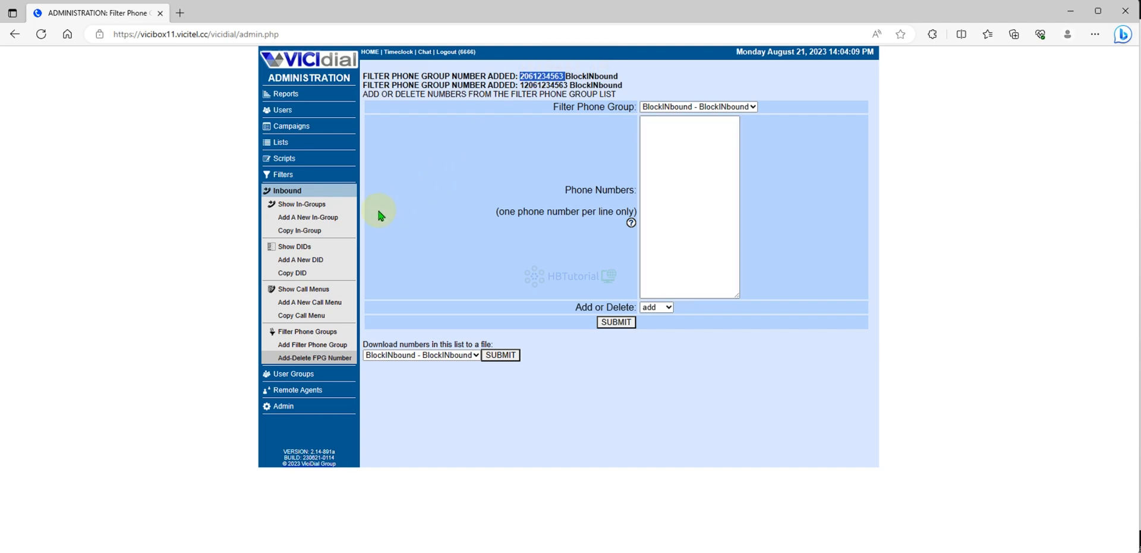
Open the inbound DID listings in a new browser tab and return to the filter phone group page
right_click(296, 247)
click(329, 257)
click(200, 17)
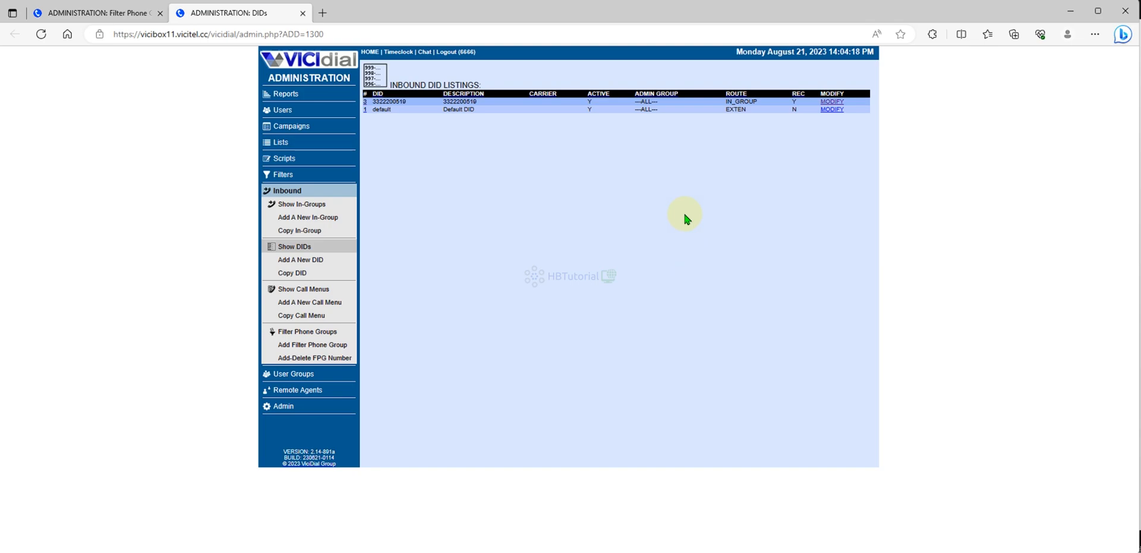
click(112, 14)
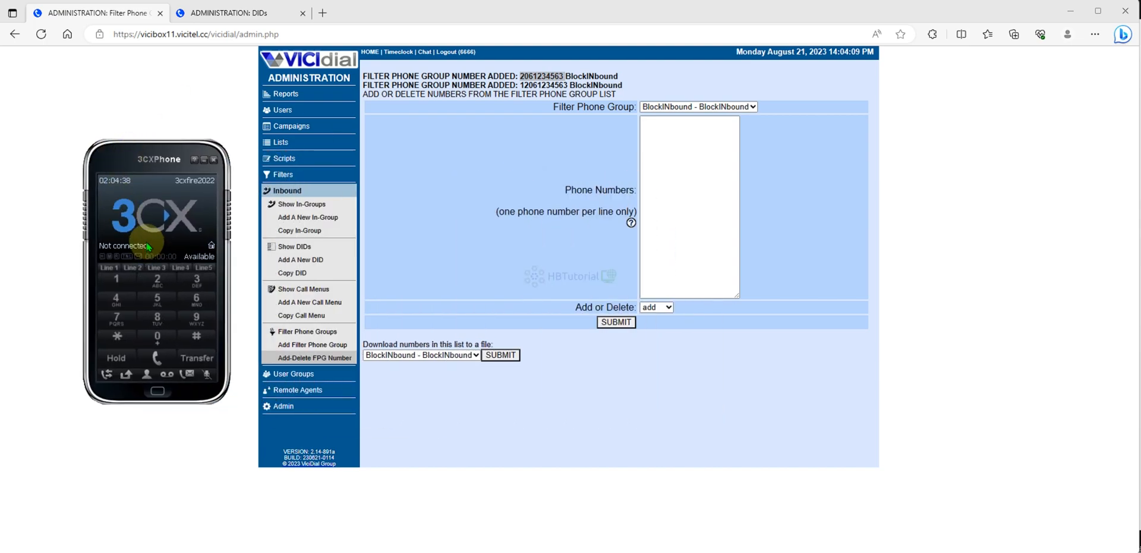
In 3CXPhone, check the Caller ID in the active SIP account's settings and close the dialogs without changes
click(157, 390)
click(181, 208)
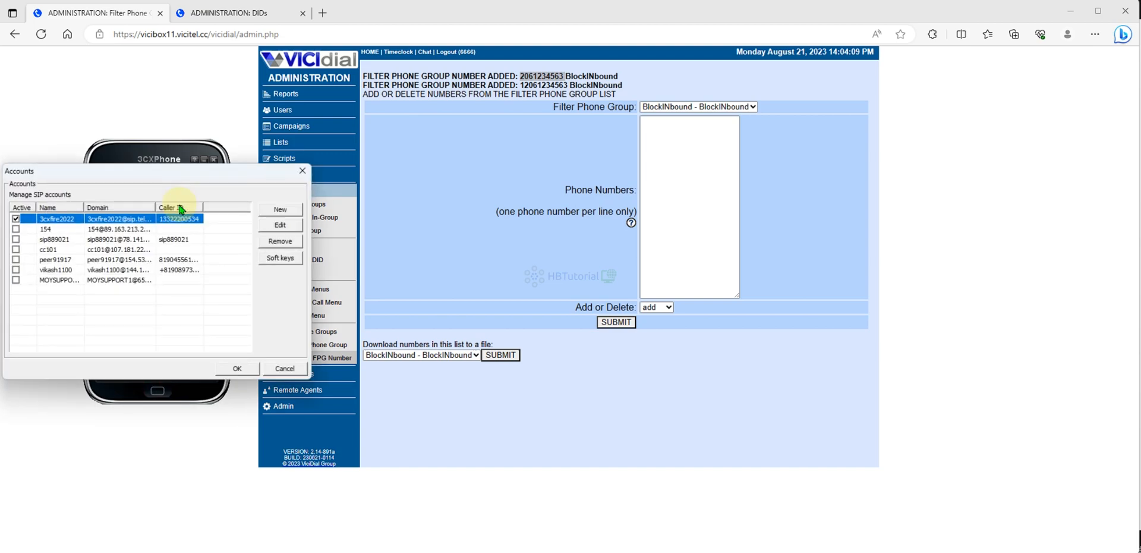
click(271, 226)
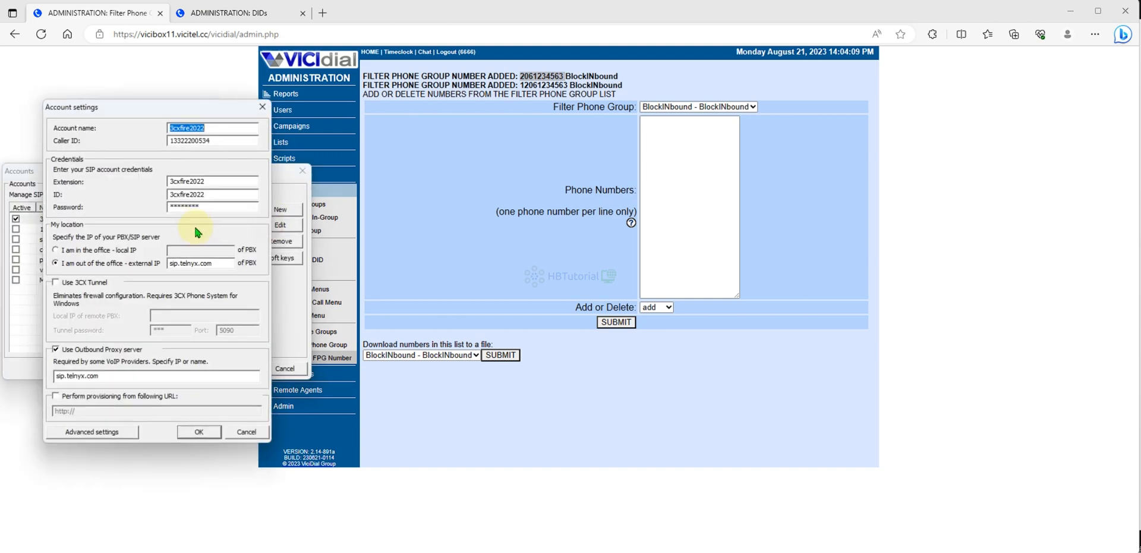
click(208, 141)
double_click(221, 141)
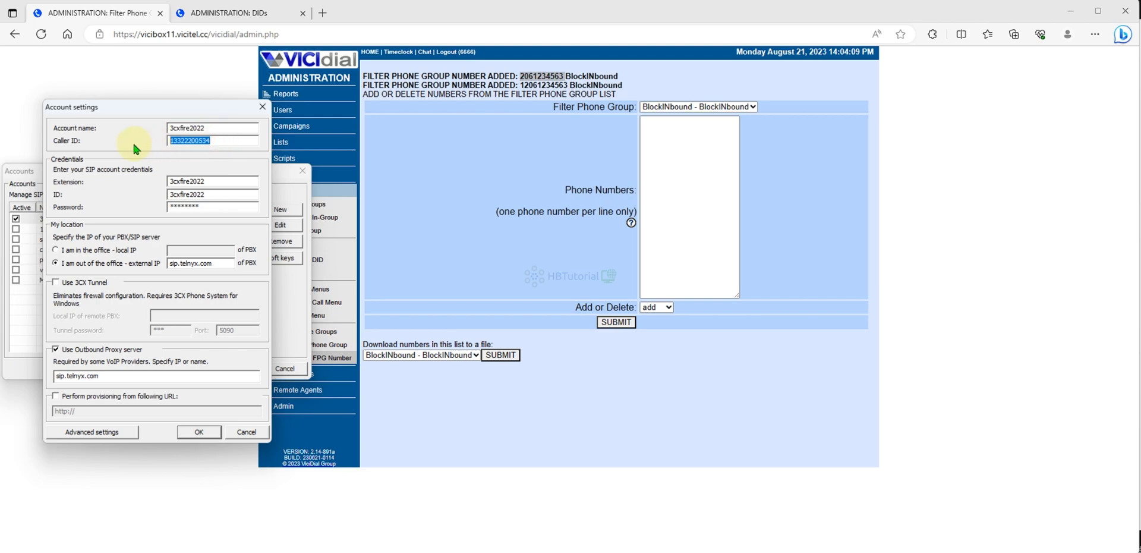
click(245, 431)
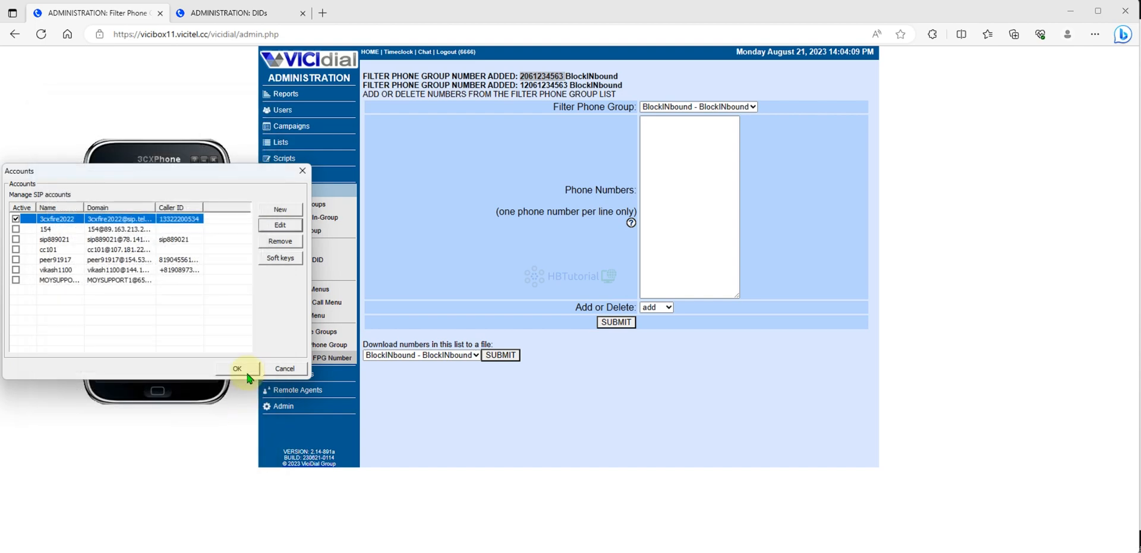
click(284, 368)
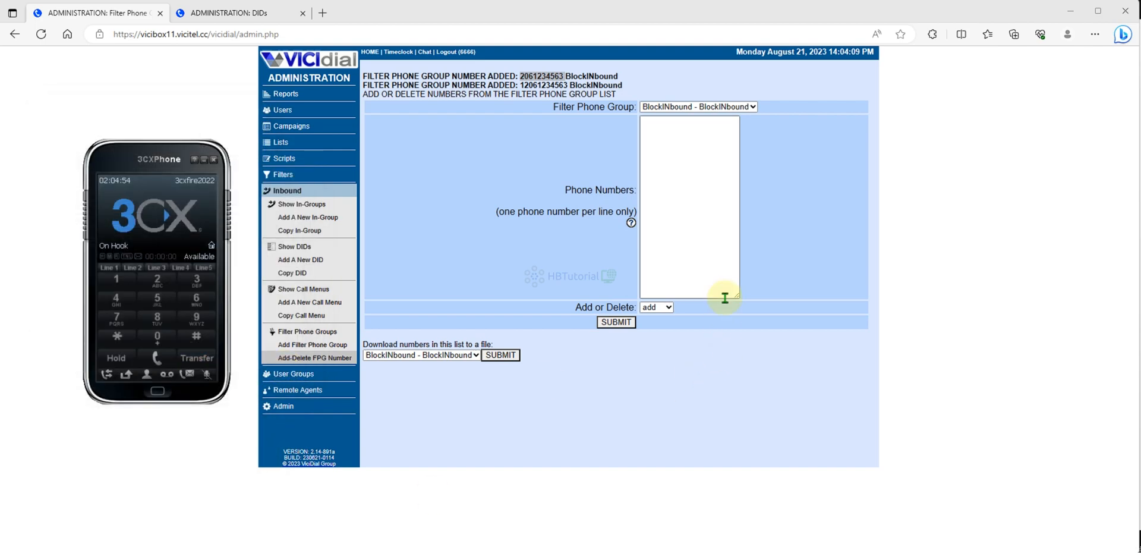
Paste the copied phone number into the address field of a new browser tab and return to the filter phone group page
click(324, 27)
click(323, 13)
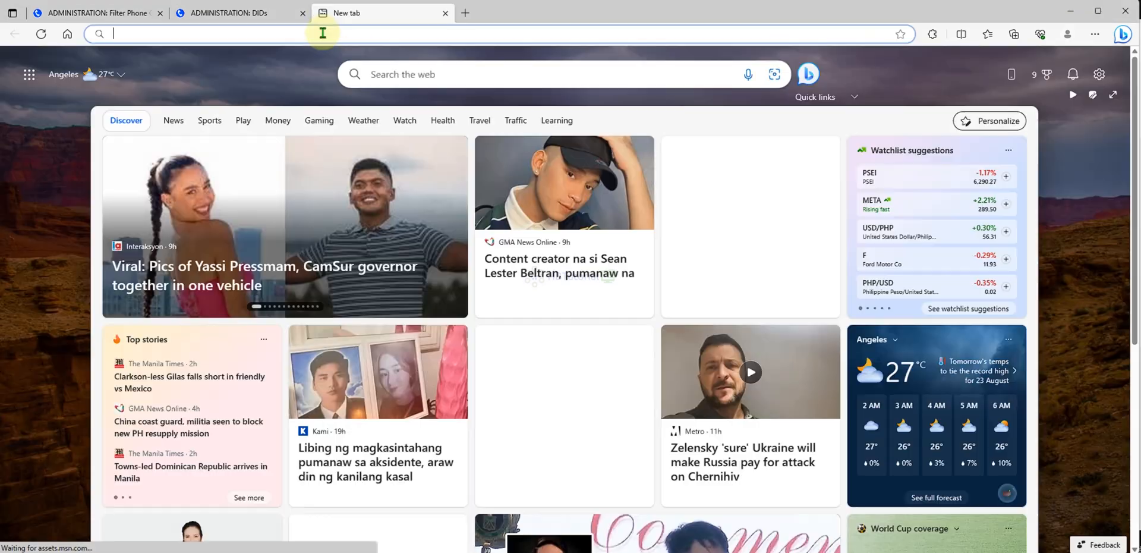
key(ctrl+v)
click(124, 13)
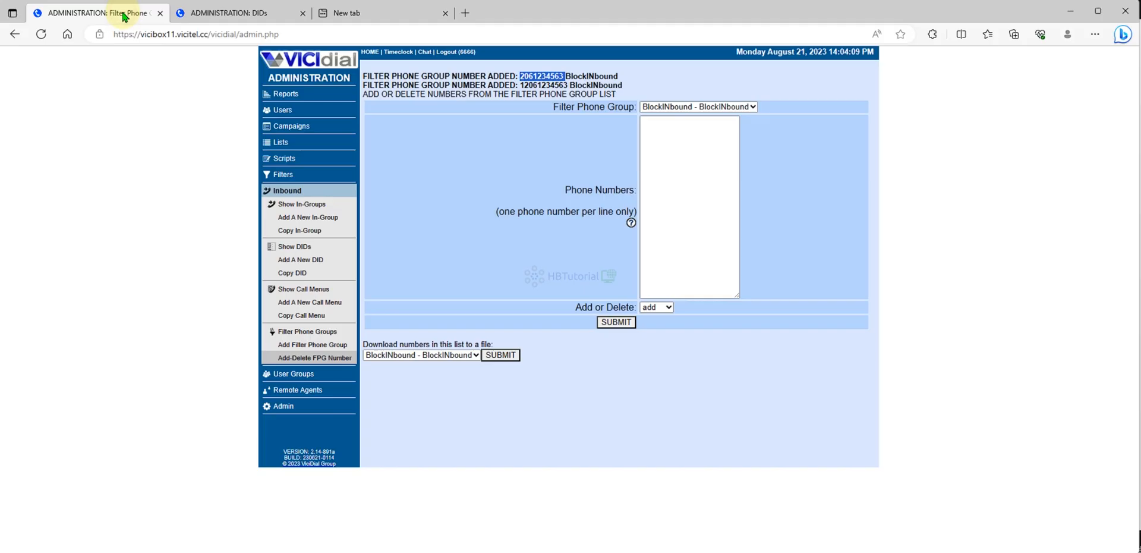
Open the record of the DID routed to IN_GROUP and select the number in its DID Description for copying
click(208, 12)
click(398, 101)
drag(467, 119, 394, 115)
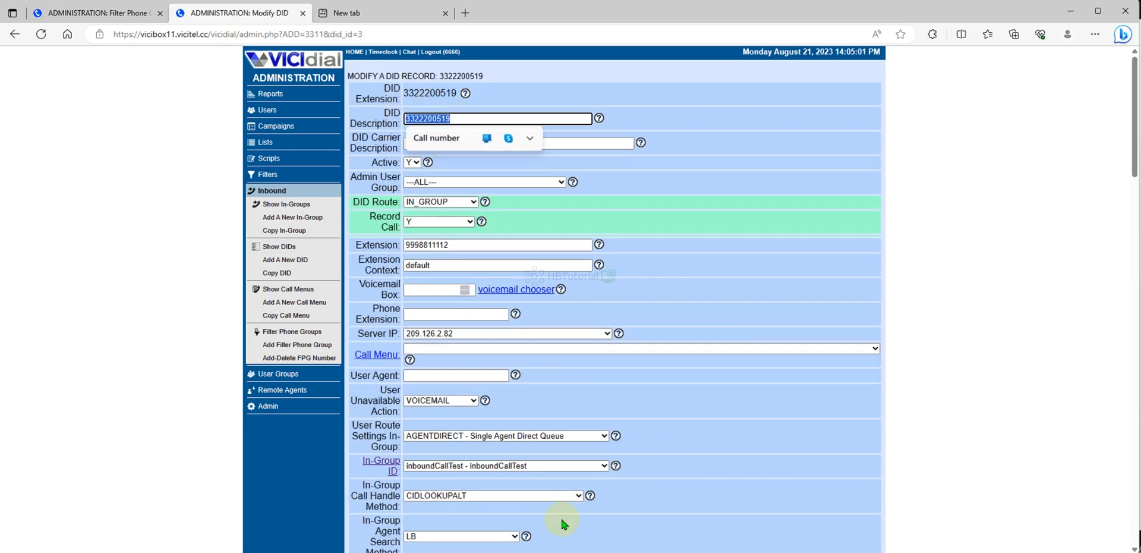
Switch to Solar-PuTTY, reconnect the Vicibox11TestContabo session and start the Asterisk console in verbose mode with asterisk -rvvvvvvvvvvvvvvvvvv
click(464, 290)
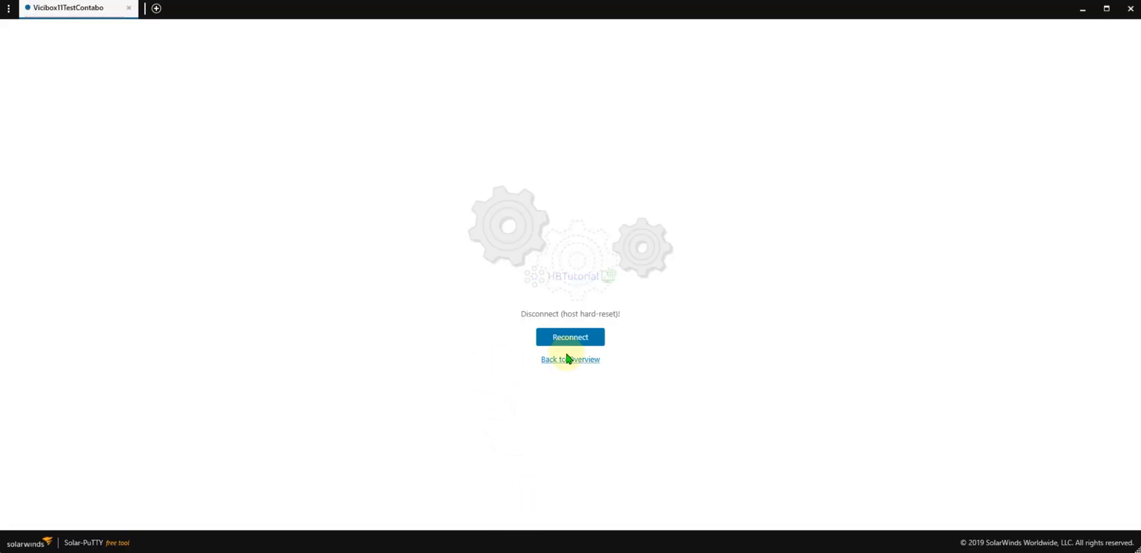
click(568, 337)
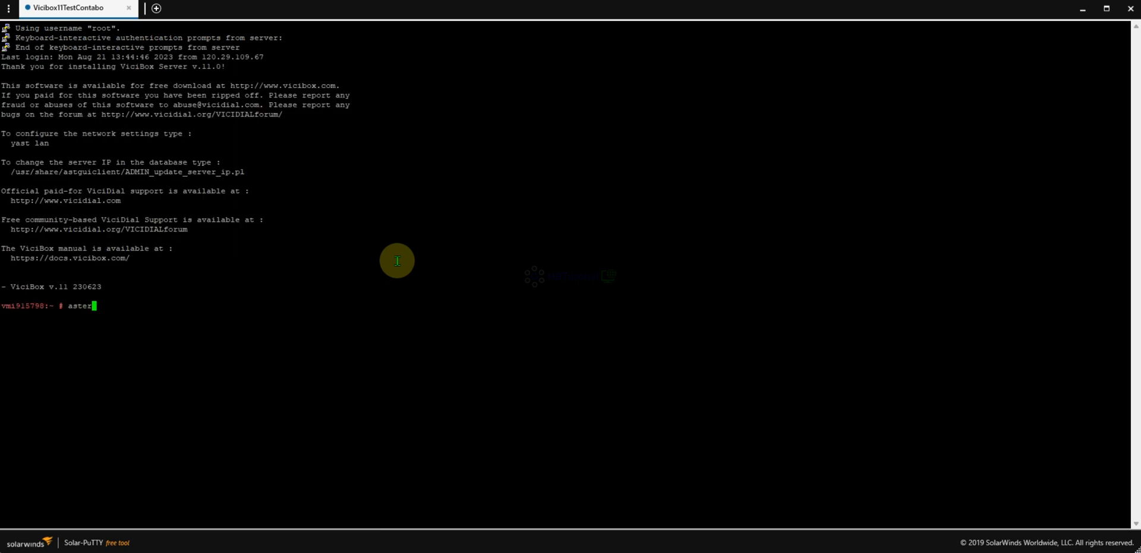
text(vvvvvvvvvvvvvvvvvv)
key(Return)
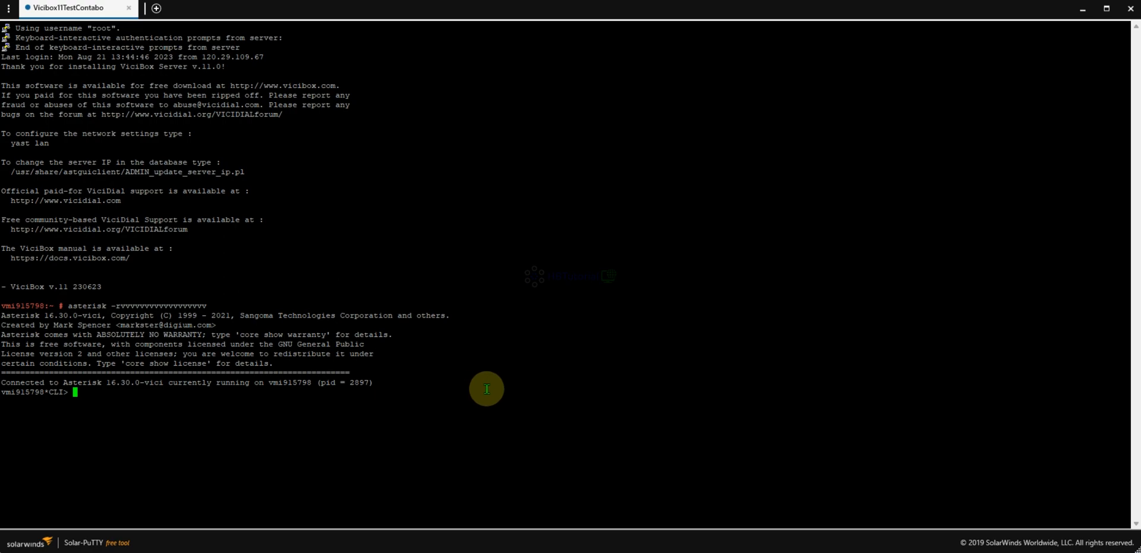
Exit the Asterisk console to clear the terminal, and restart the console with the same verbose command
text(exit)
key(Return)
text(clear)
key(Return)
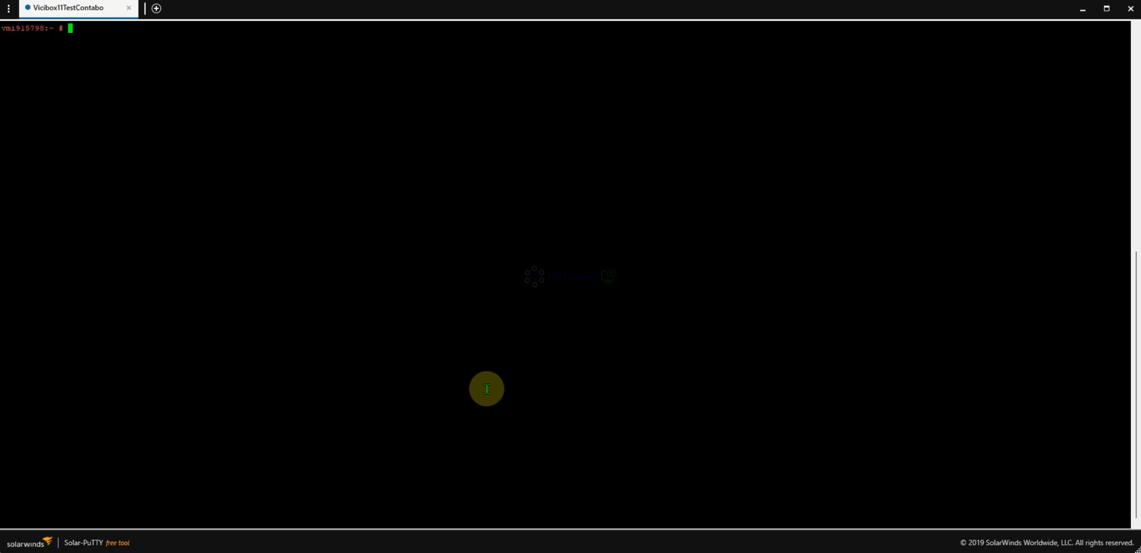
key(Up)
key(Up)
key(Return)
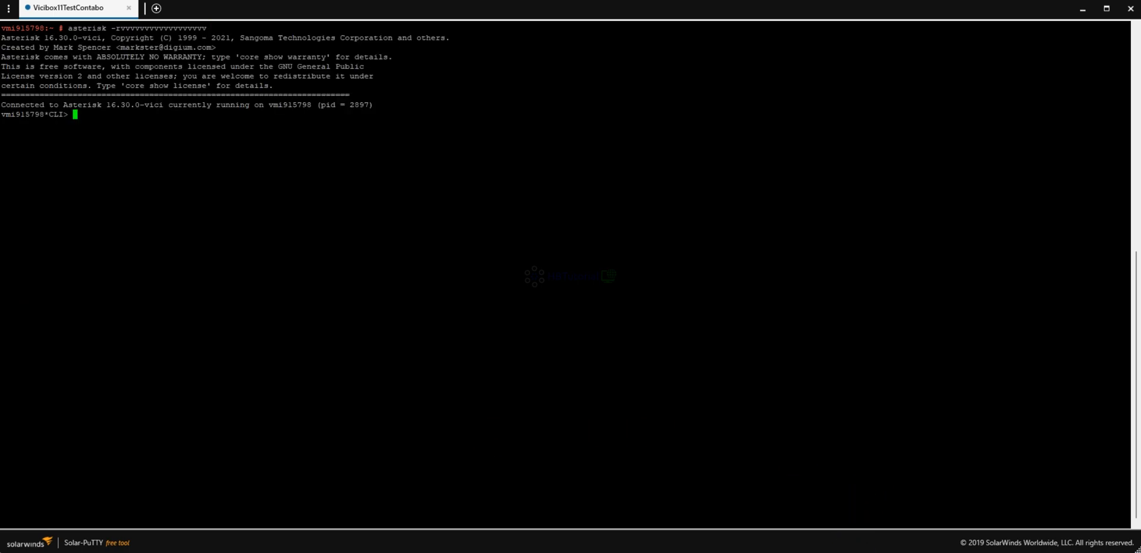
Call the copied DID number from 3CXPhone and move the phone window clear of the Asterisk log
click(856, 551)
key(ctrl+v)
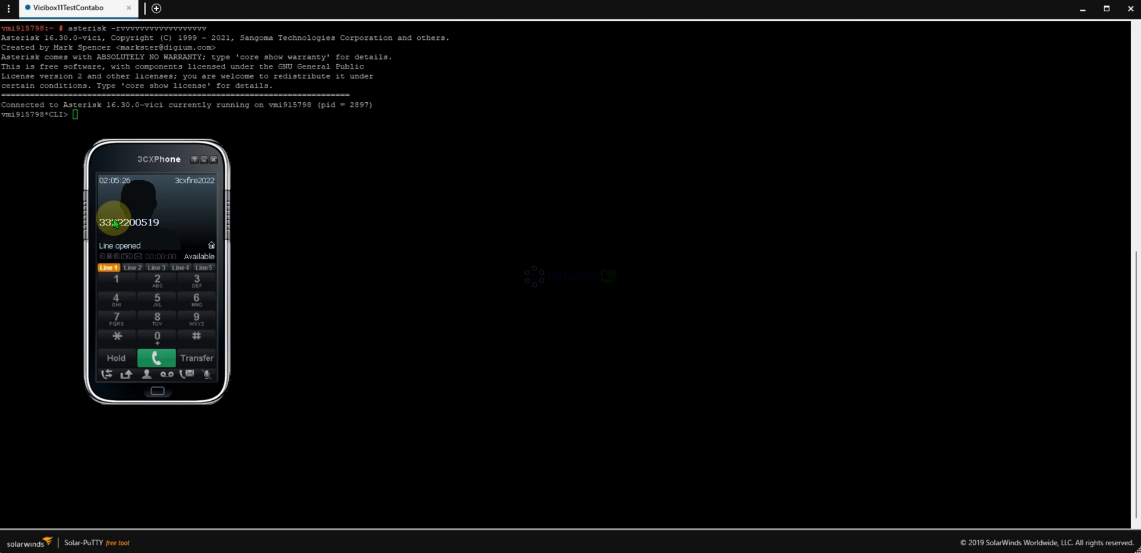
click(156, 357)
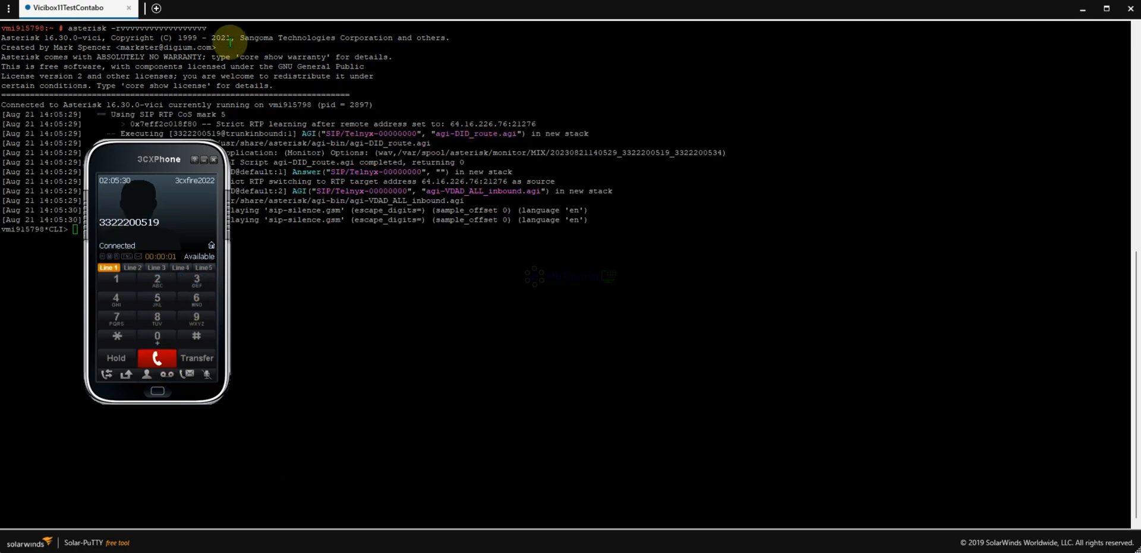
drag(126, 155, 810, 225)
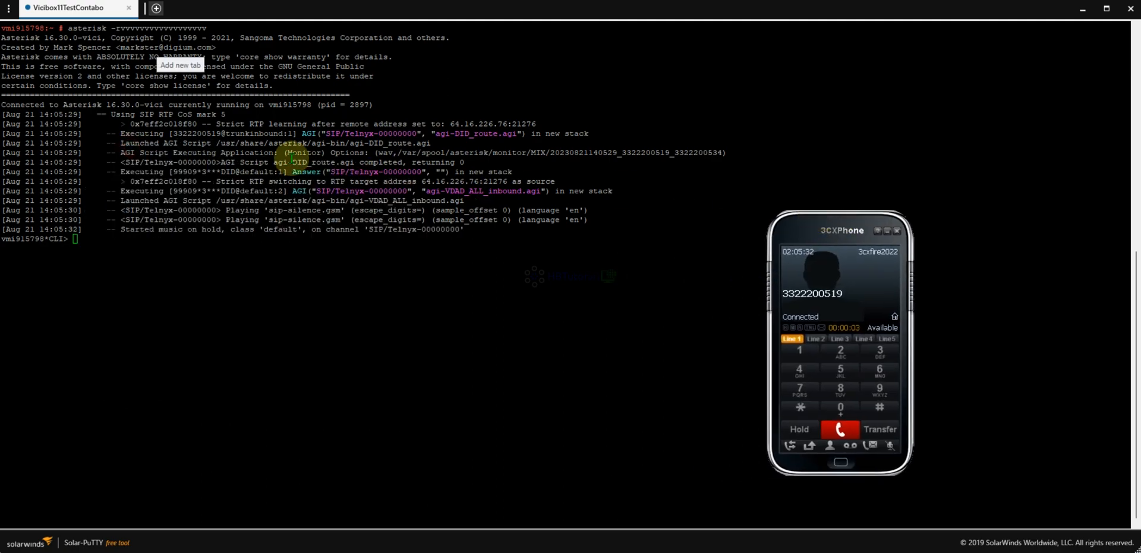
Examine the Asterisk log entries for the incoming call, marking the dialed DID number in the trunkinbound line
drag(179, 132, 260, 191)
click(262, 204)
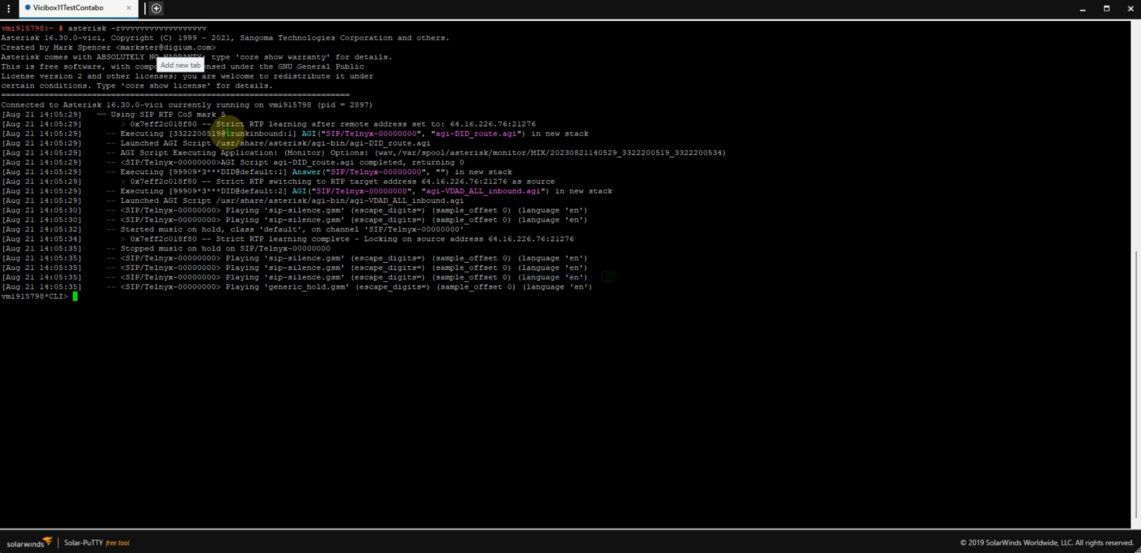
drag(221, 133, 173, 133)
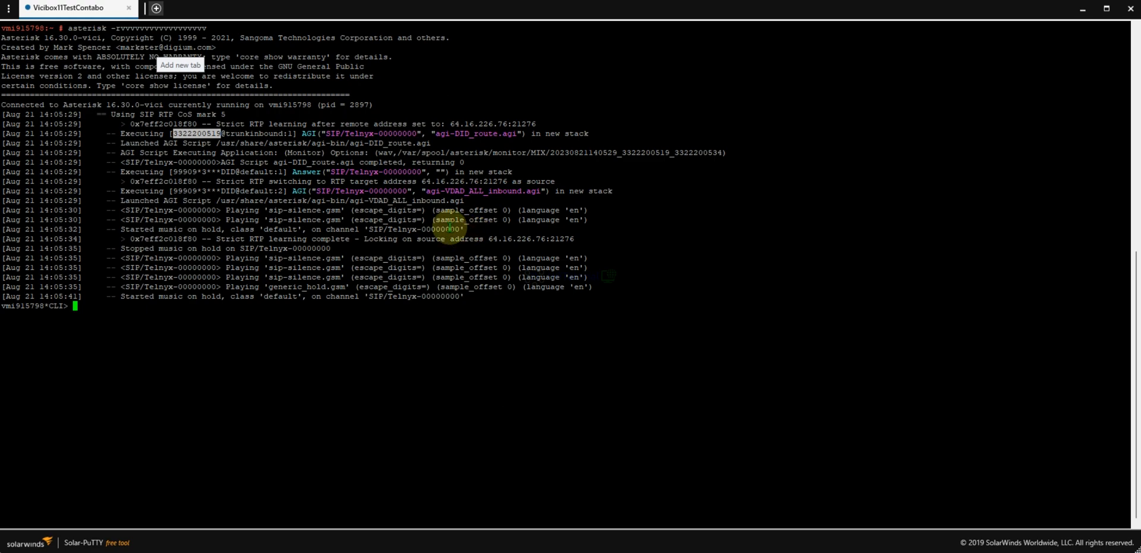
Return to the VICIdial browser window and open the Real-Time Main Report in a new tab to check calls waiting
click(553, 551)
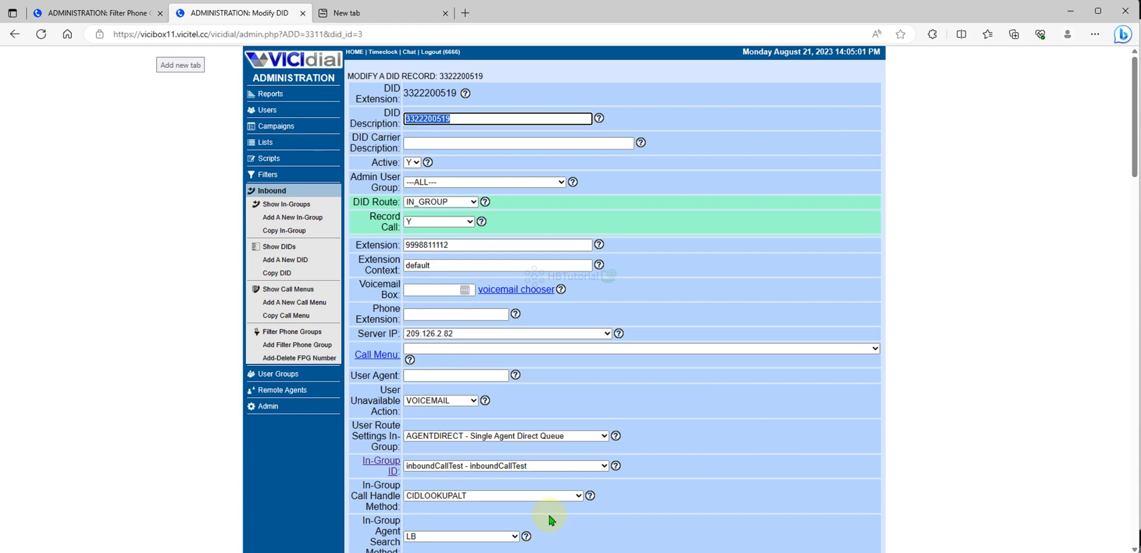
click(123, 18)
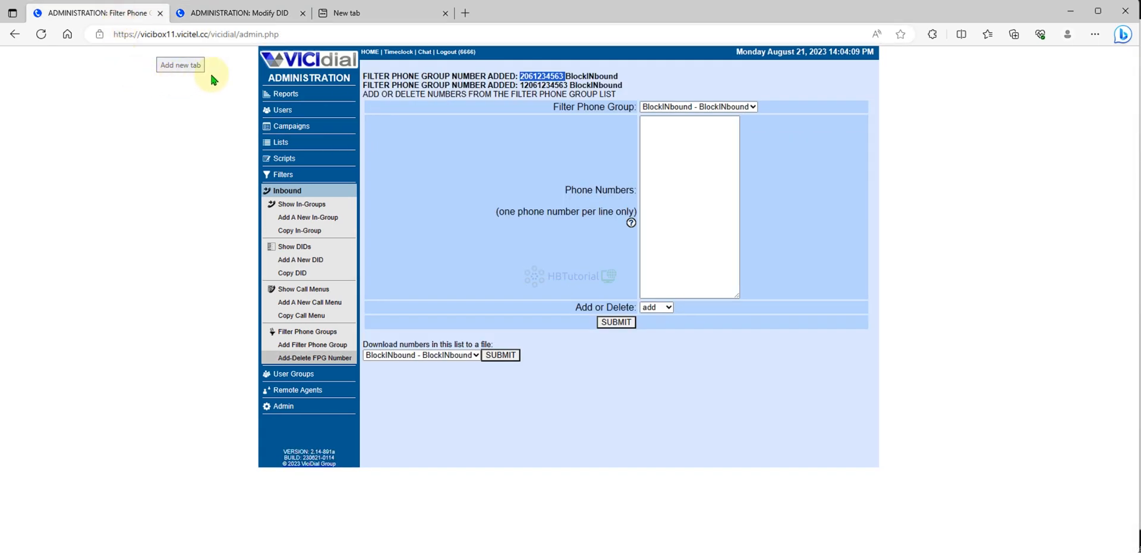
right_click(283, 95)
click(303, 104)
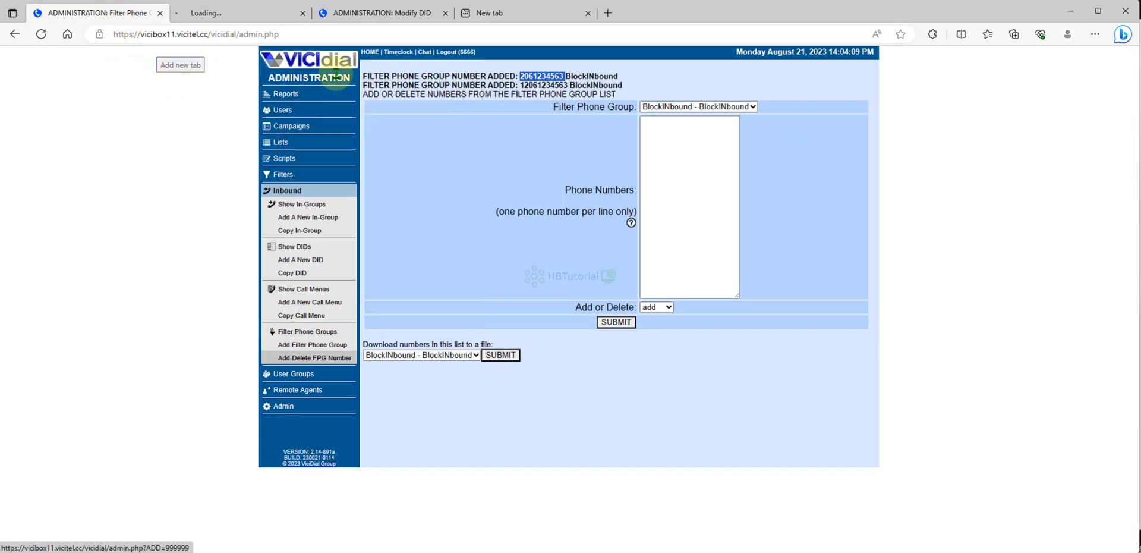
click(235, 13)
click(455, 141)
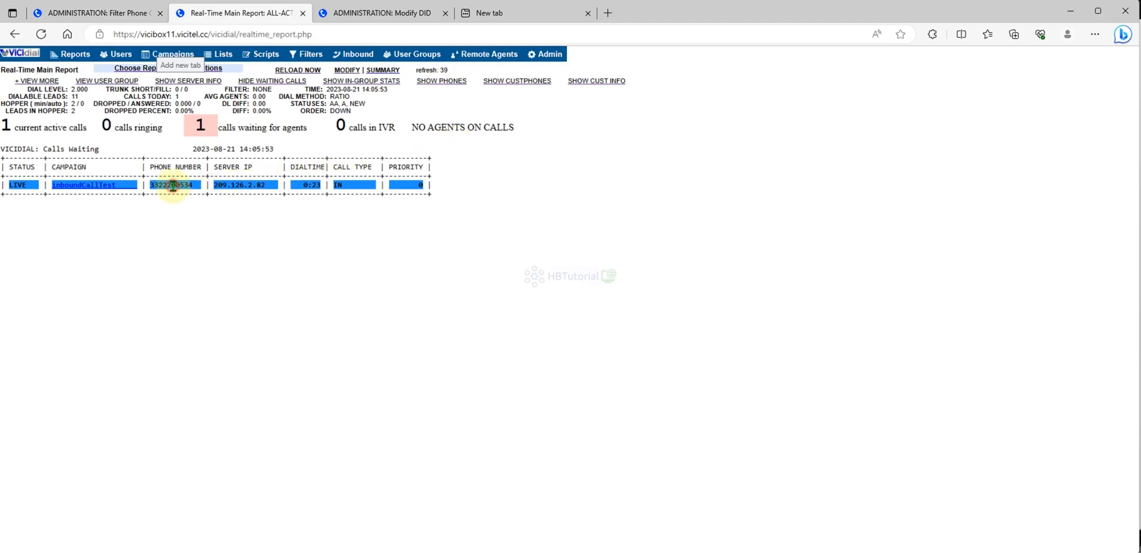
Copy the phone number of the caller waiting in the inboundCallTest queue
drag(190, 185, 151, 185)
right_click(165, 187)
click(177, 198)
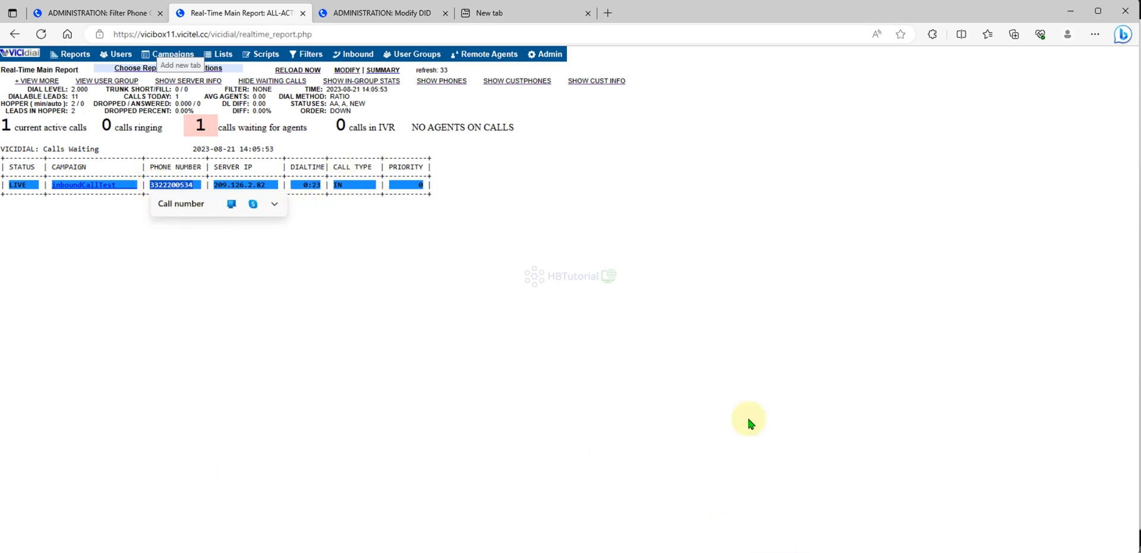
Set the real-time report's screen refresh rate to 4 seconds and apply the display options
click(217, 74)
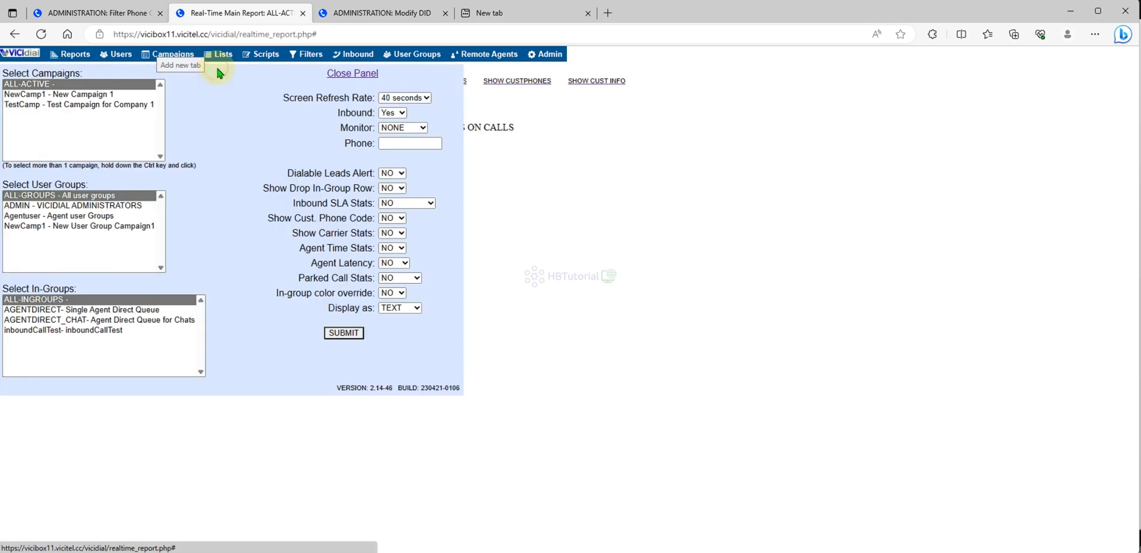
click(418, 99)
click(409, 113)
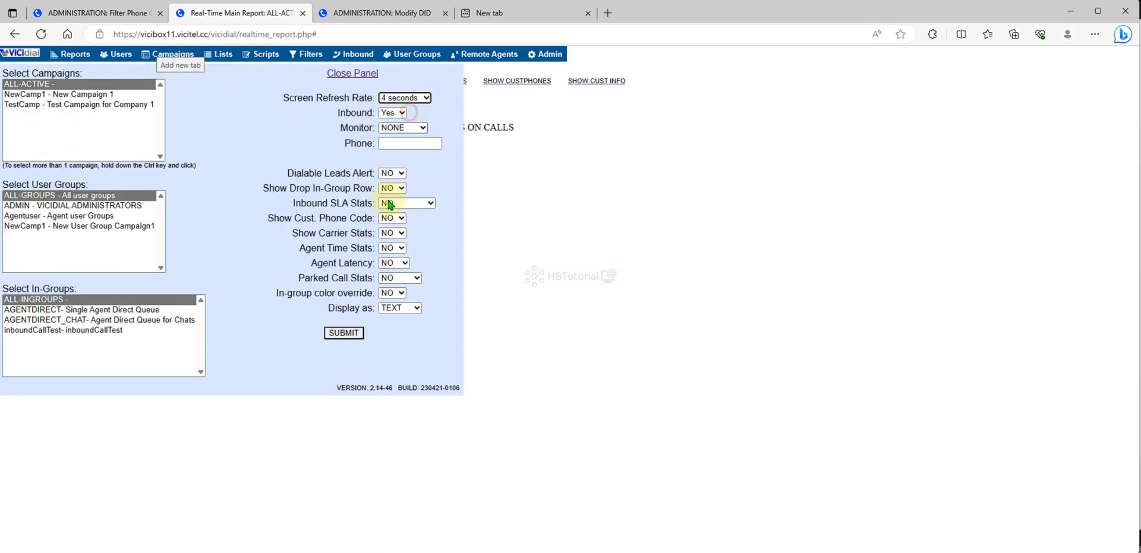
click(343, 333)
End the 3CXPhone call, check the hangup in the Asterisk log, and return to the VICIdial browser window
click(839, 428)
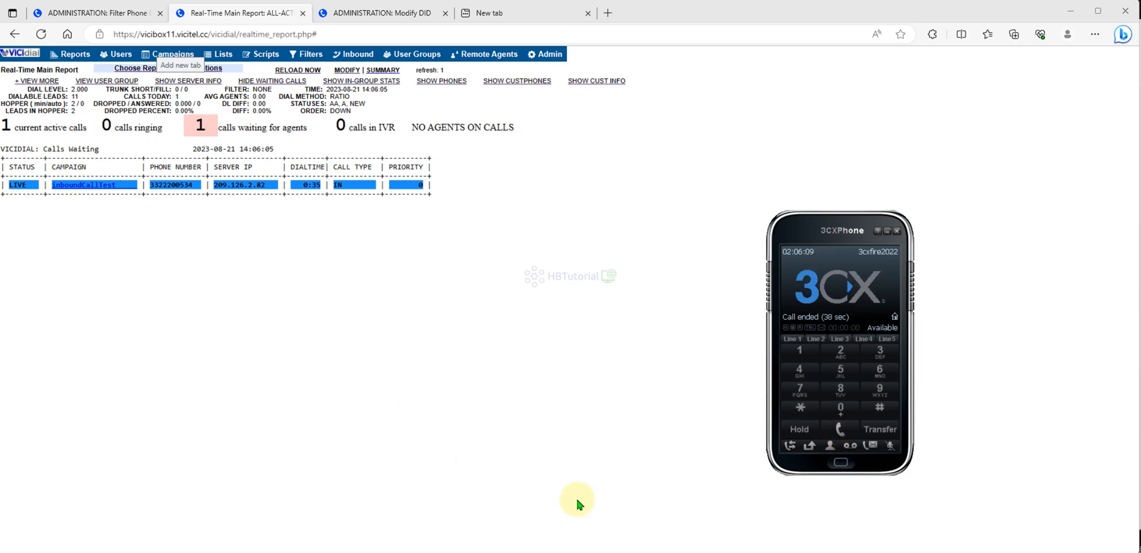
key(alt+Tab)
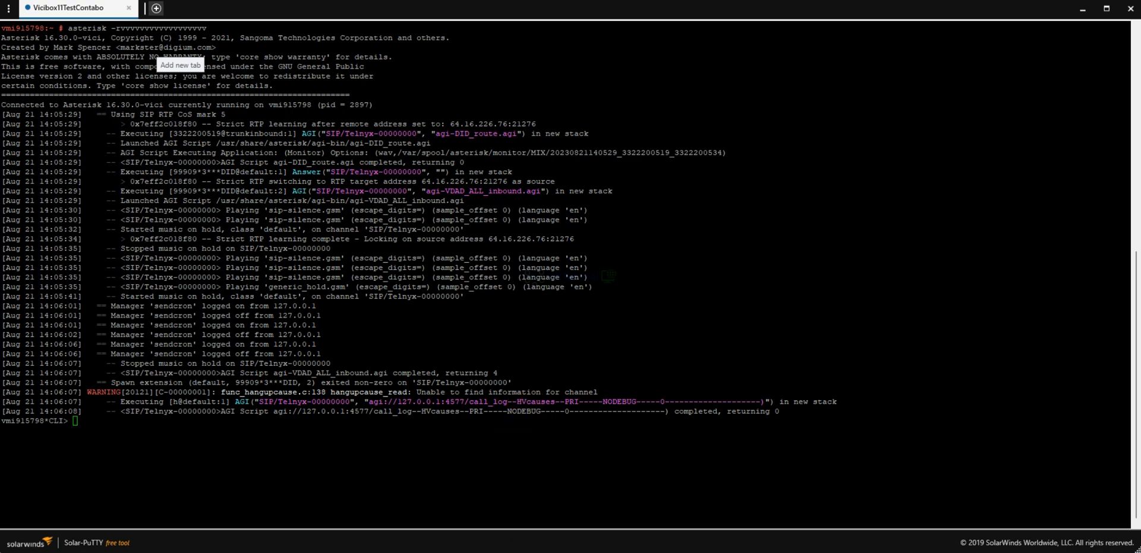
mouse_move(531, 551)
click(518, 505)
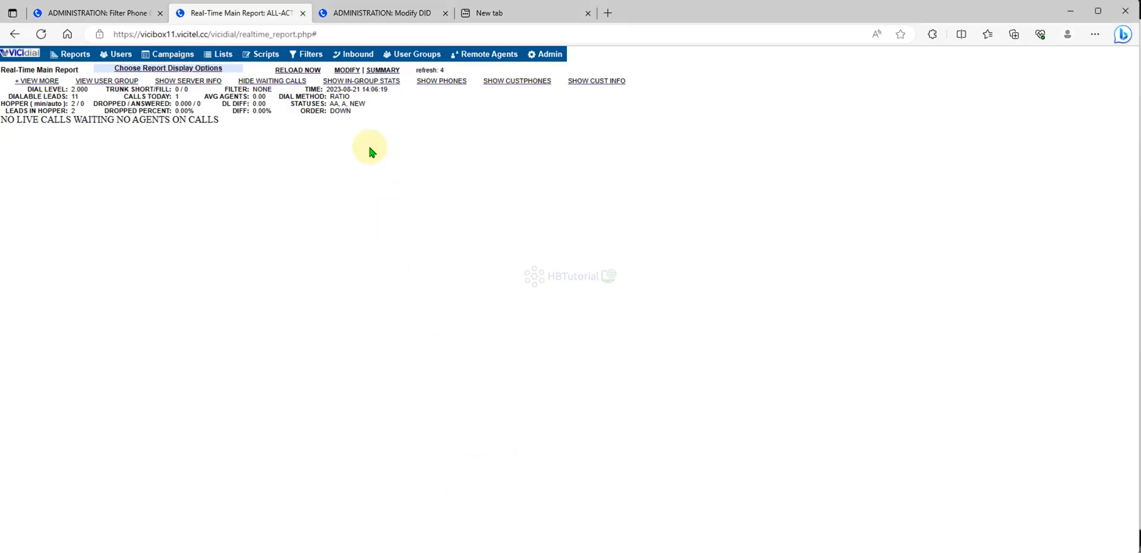
Add the copied caller number, with and without the leading 1, to the BlockINbound filter phone group
click(700, 172)
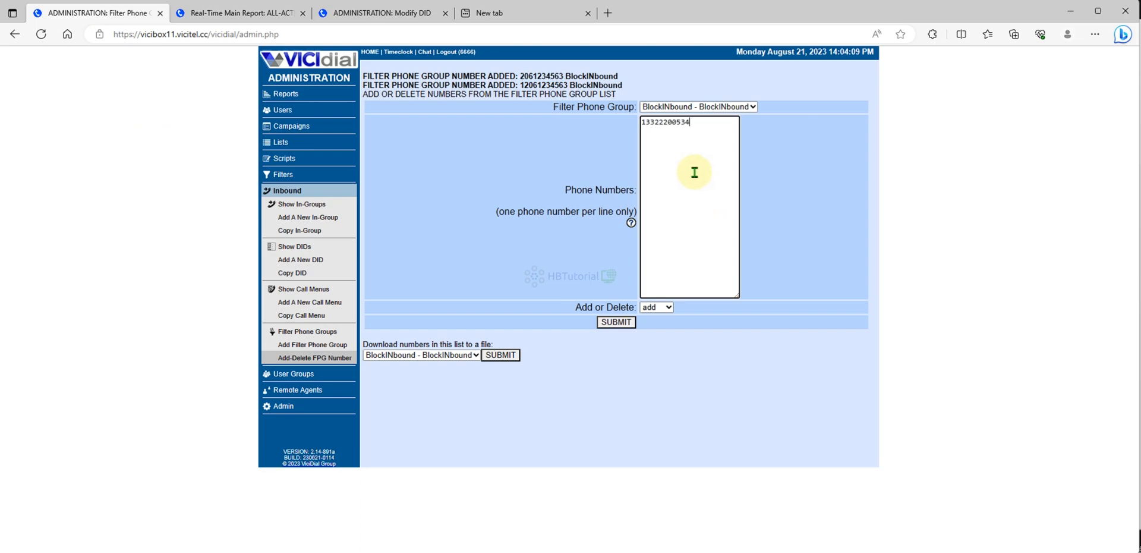
key(ctrl+v)
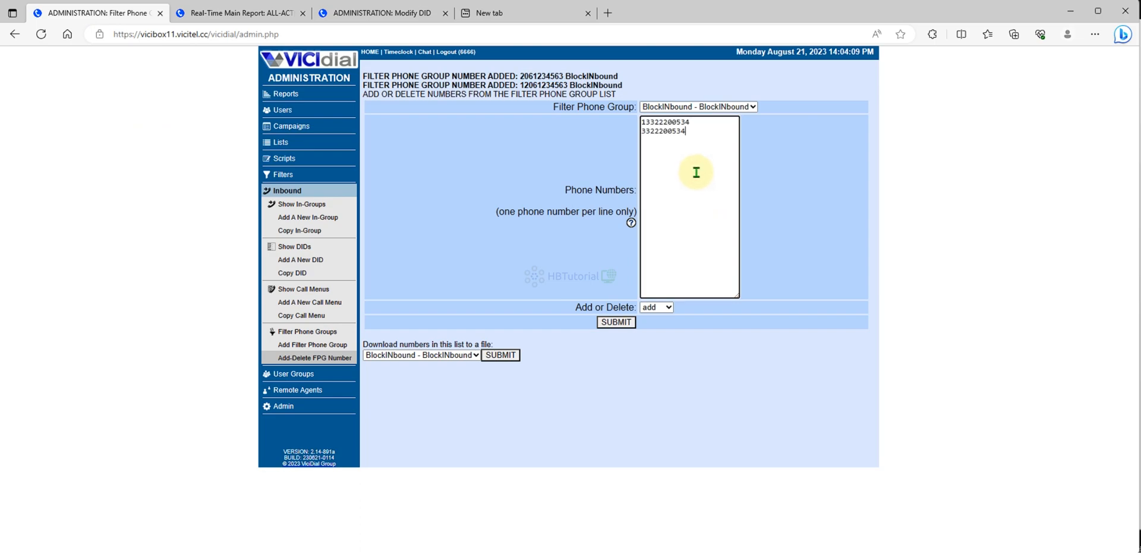
click(704, 121)
click(615, 324)
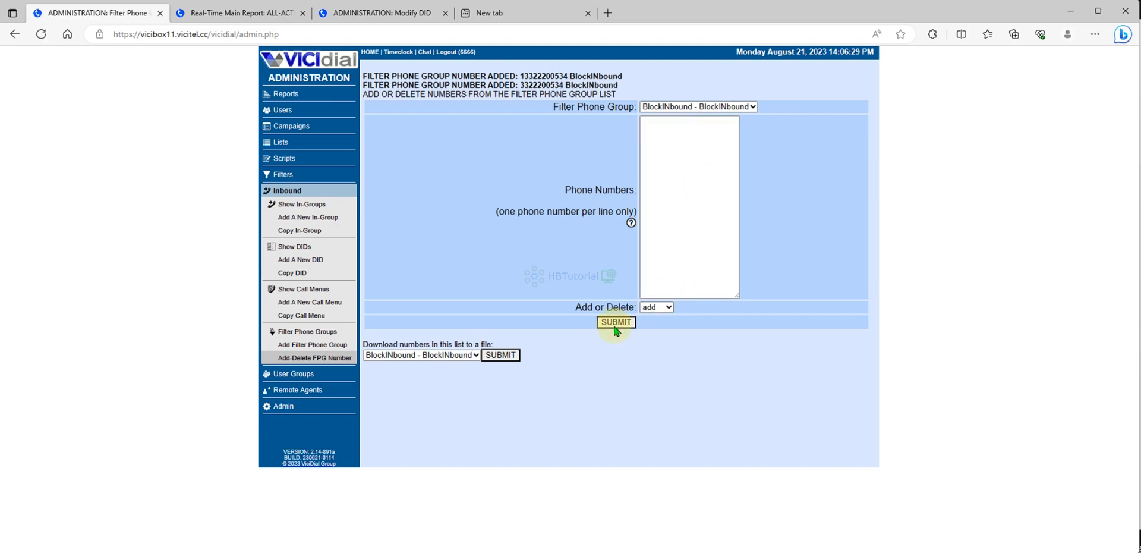
Redial the inbound DID from 3CXPhone's call history, and hang up after checking the call in the Asterisk log
click(835, 547)
click(790, 444)
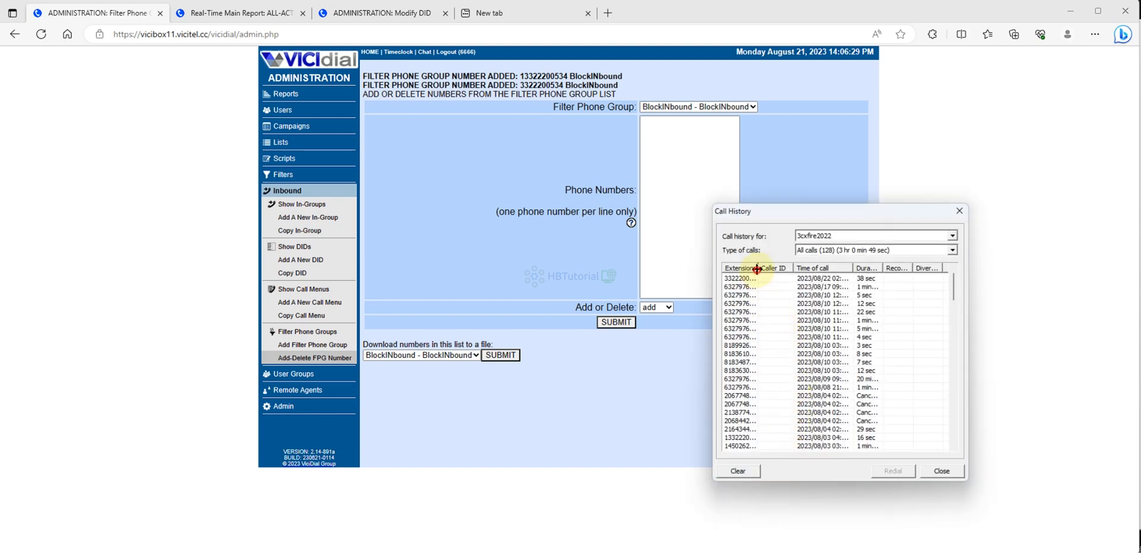
drag(756, 268, 789, 270)
double_click(762, 279)
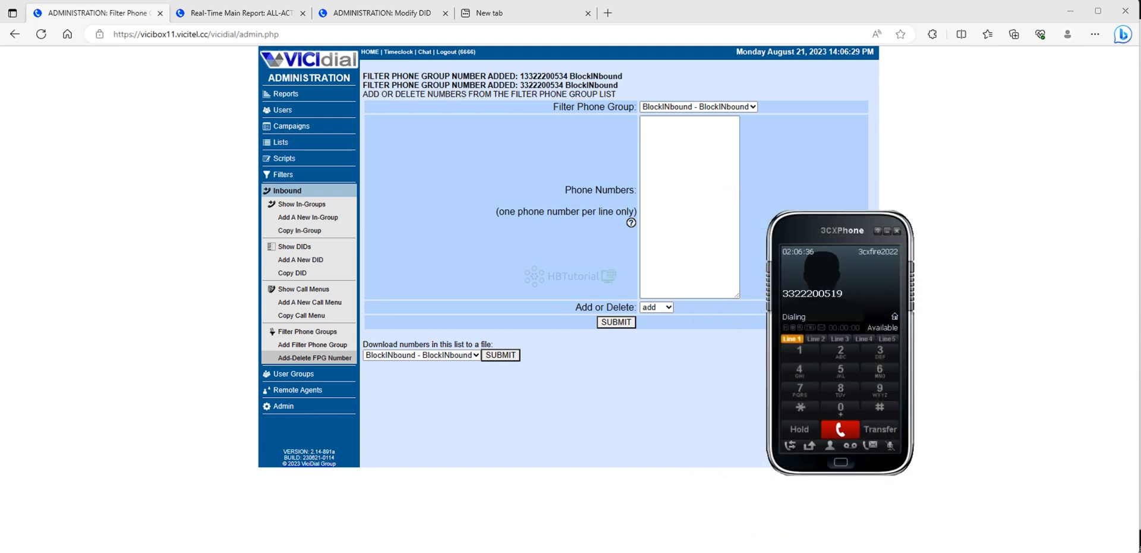
click(796, 550)
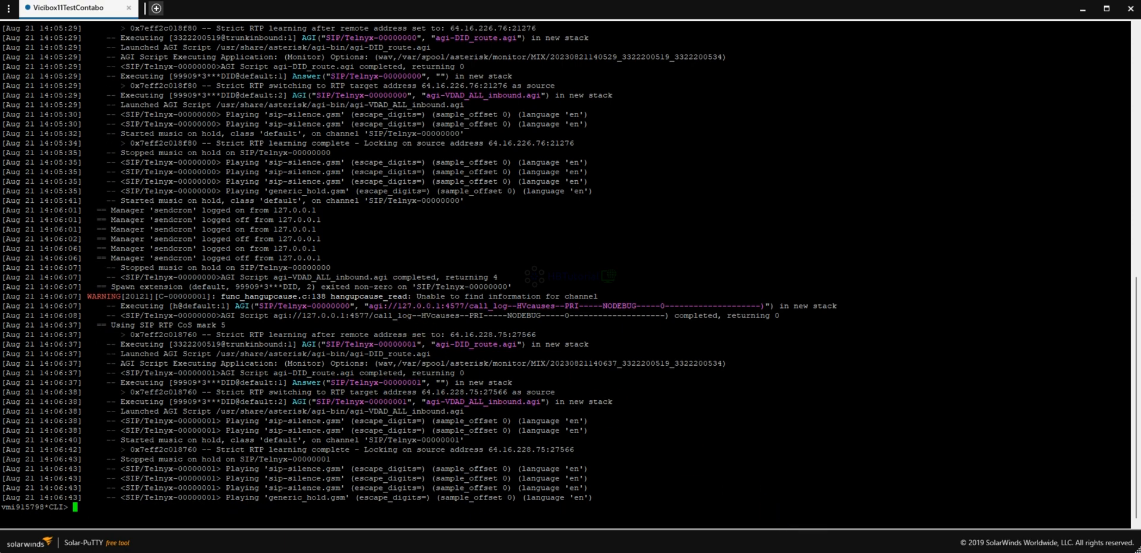
click(864, 551)
click(843, 433)
Run reload, core reload and dialplan reload in the Asterisk console
click(620, 416)
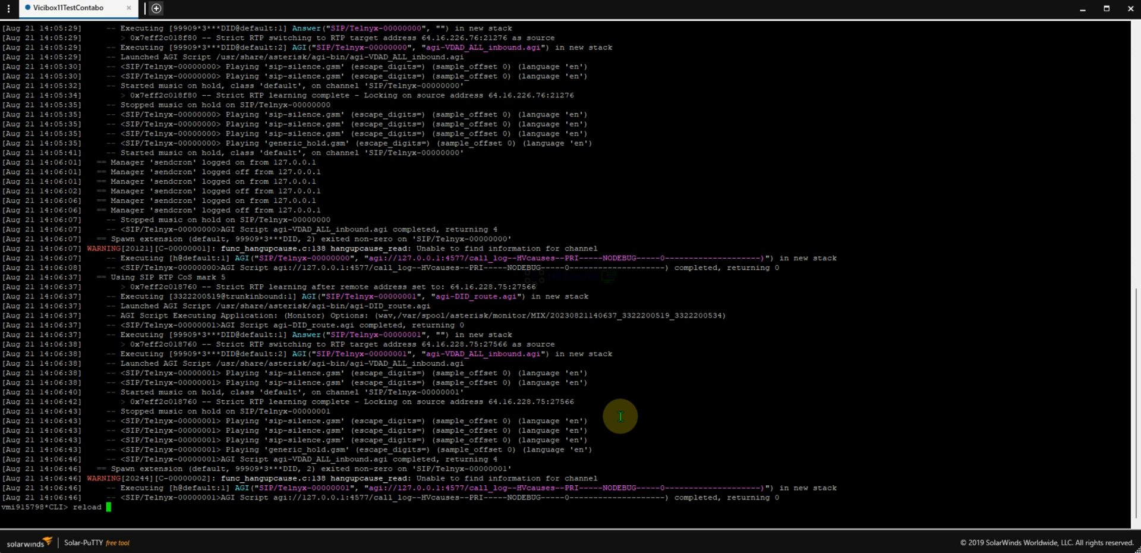
key(Return)
text(core reload)
key(Return)
text(dialplan )
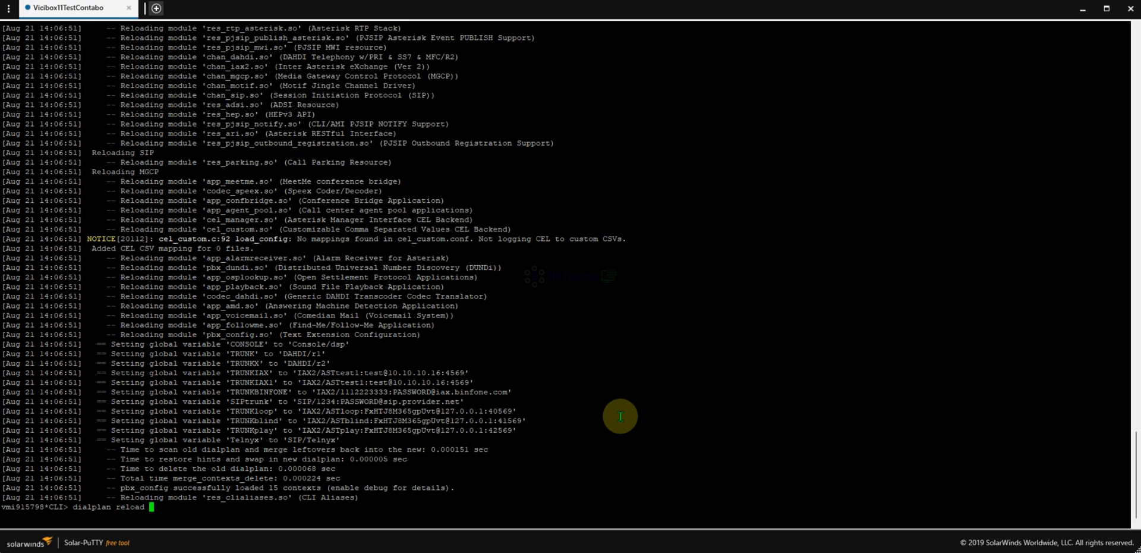
text(reload)
key(Return)
Call the inbound DID again from 3CXPhone's call history while watching the Asterisk log, and end the call
click(857, 550)
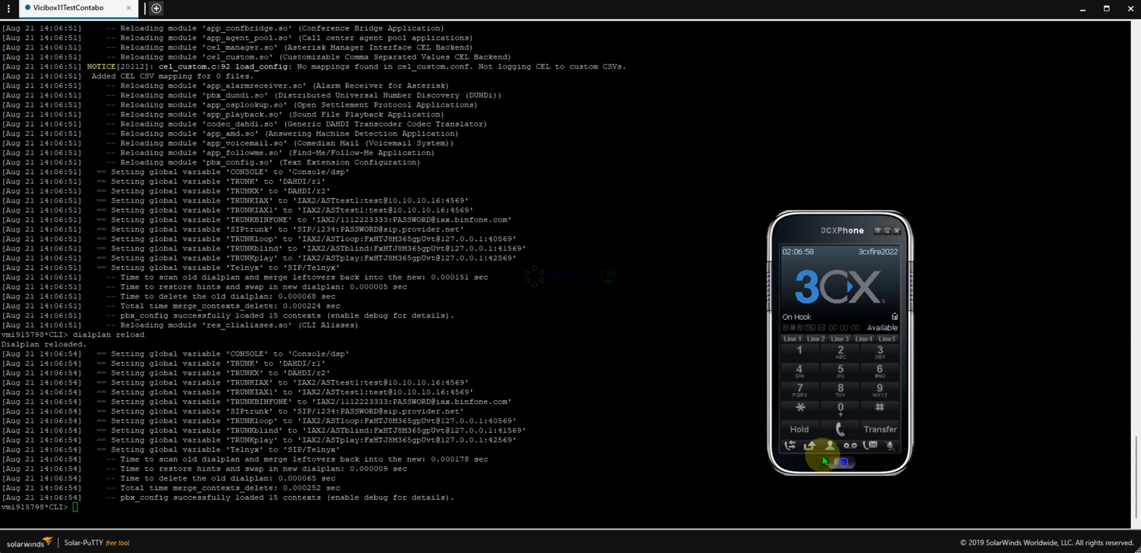
click(794, 448)
click(753, 280)
double_click(754, 279)
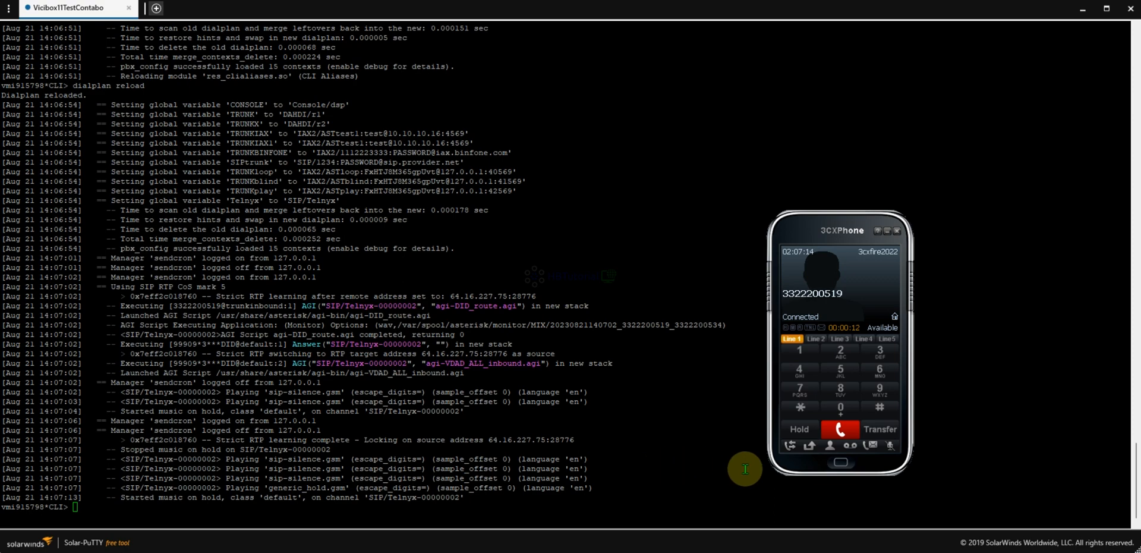
click(851, 431)
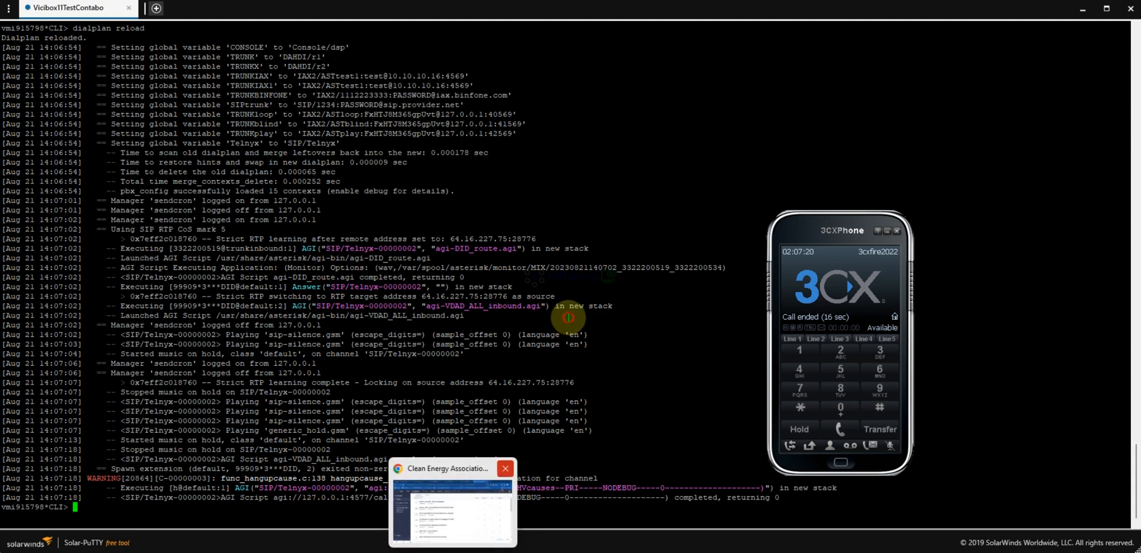
Return to the VICIdial browser window and open the inboundCallTest in-group's settings
click(565, 315)
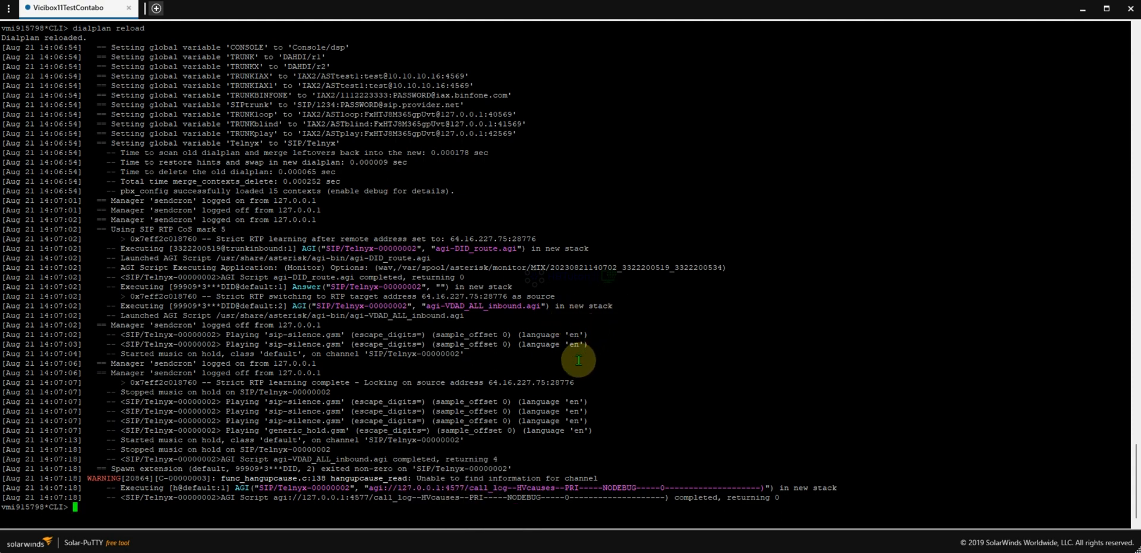
click(461, 552)
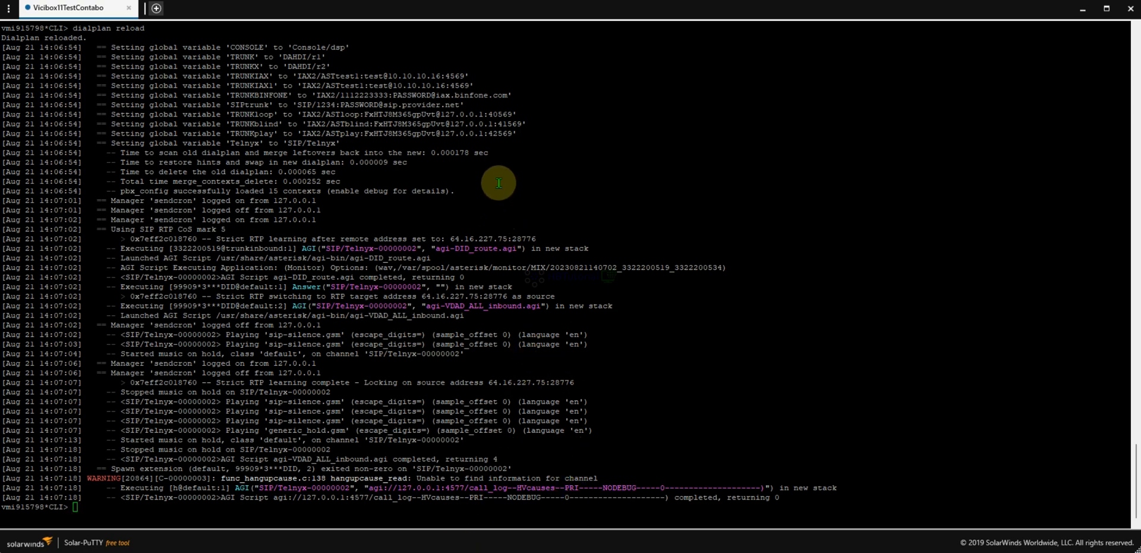
mouse_move(576, 549)
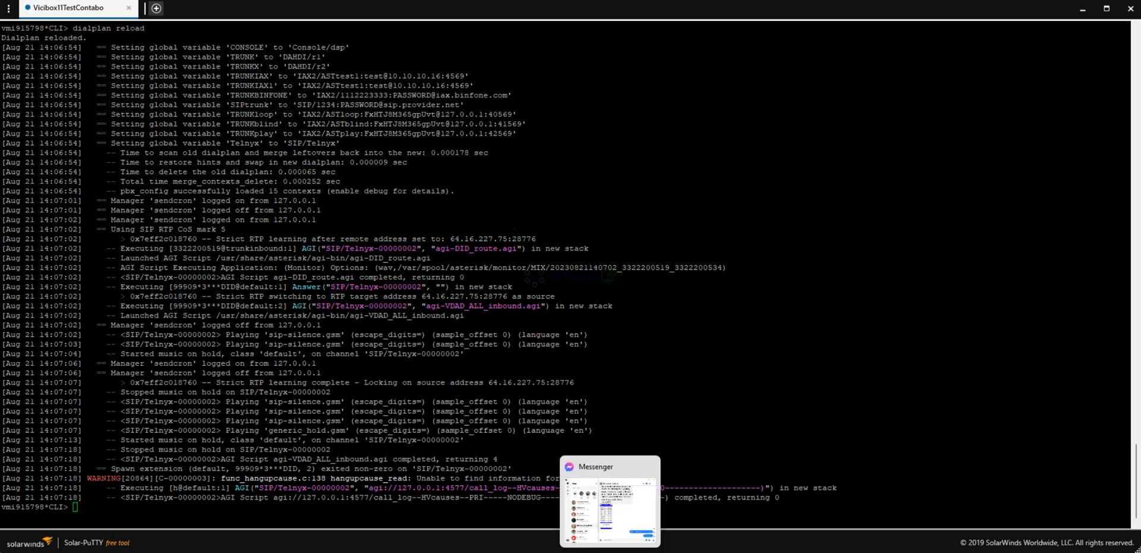
mouse_move(532, 550)
click(530, 510)
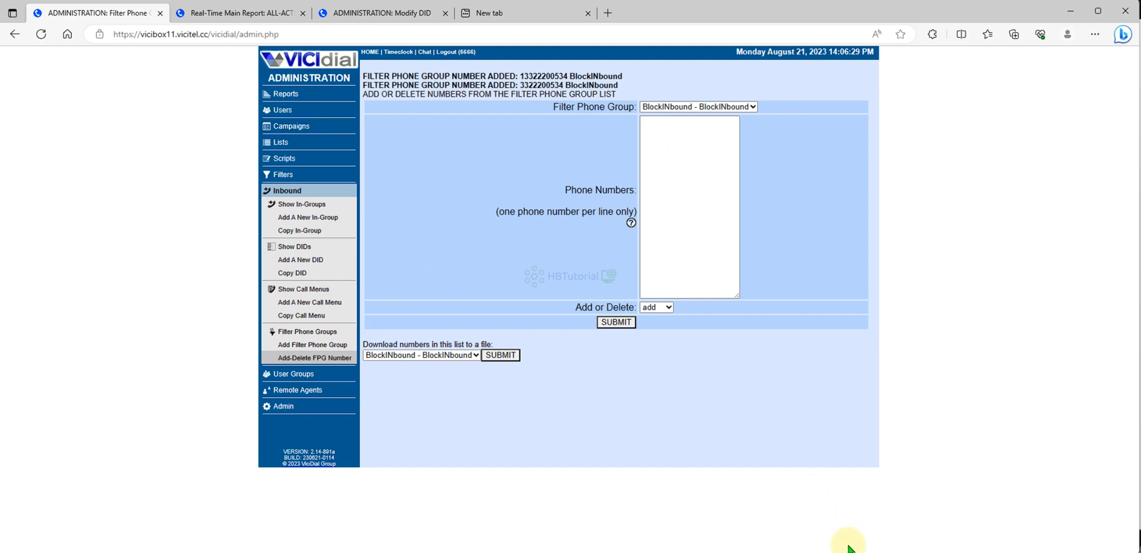
click(282, 204)
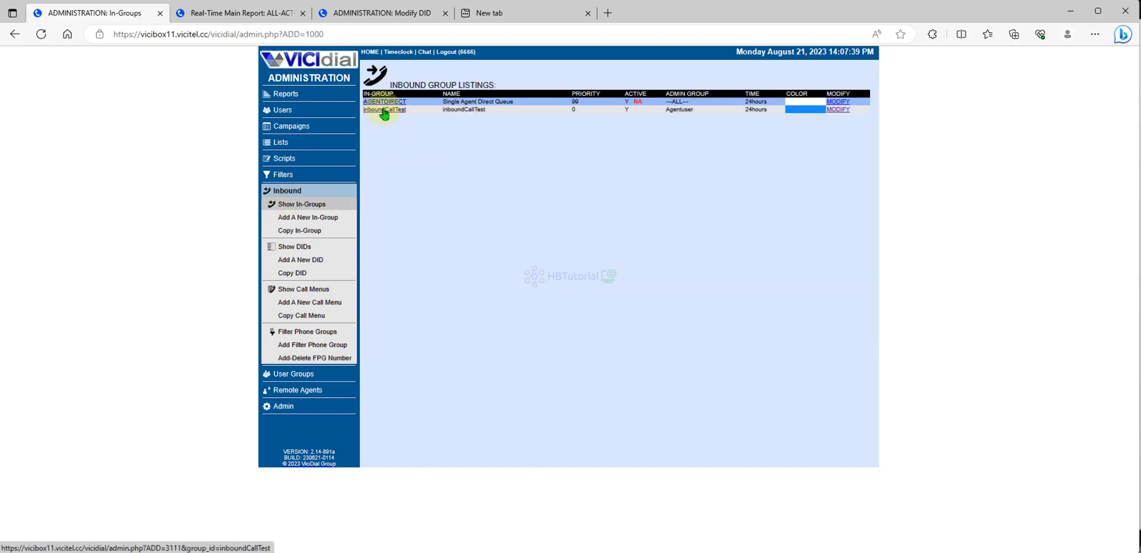
click(384, 110)
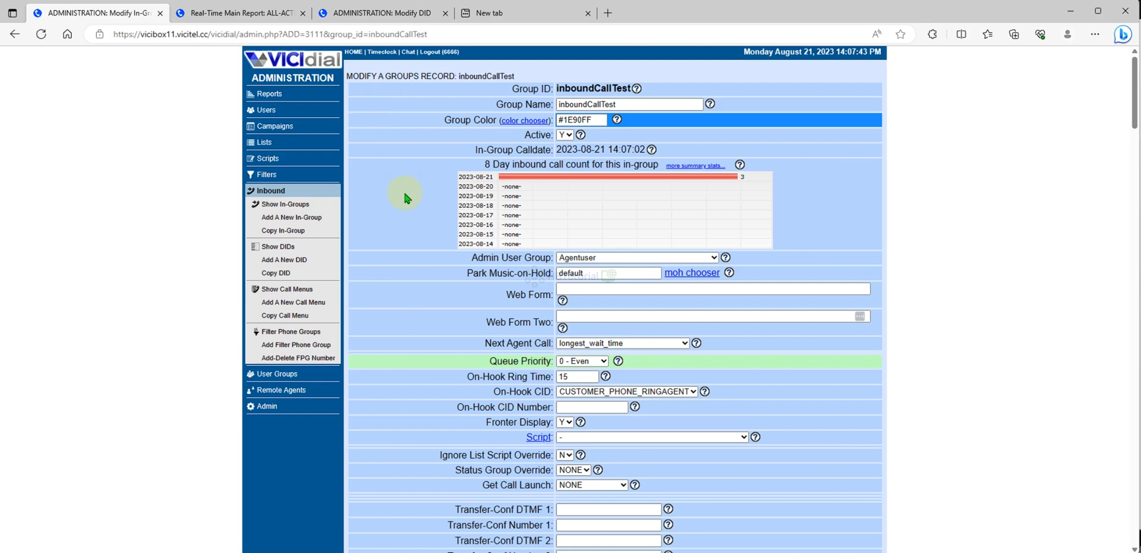
Open the TestCamp campaign's detail settings and check the call's campaign in the Real-Time Main Report
click(265, 124)
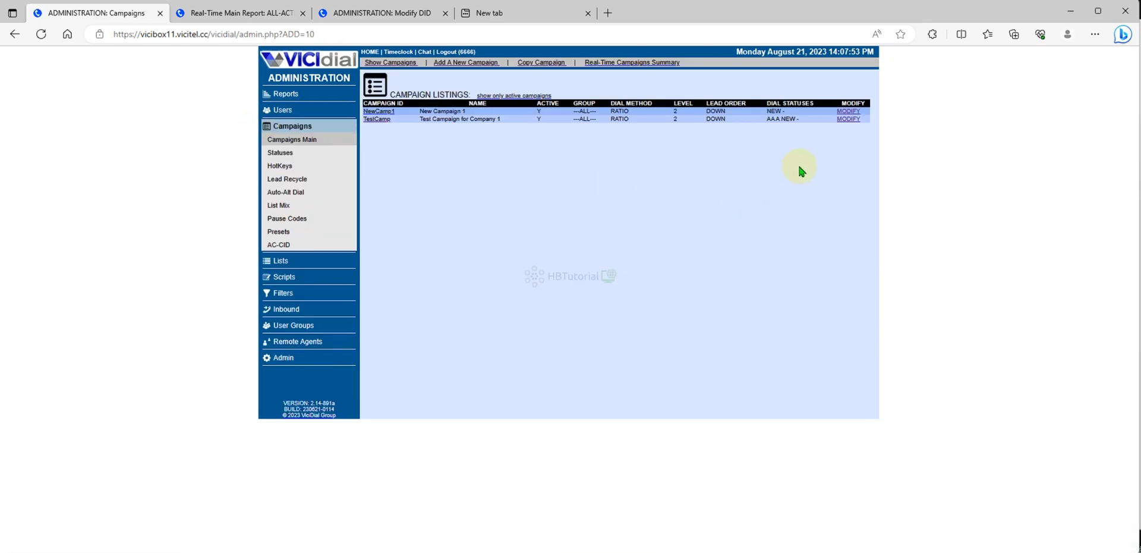
click(846, 119)
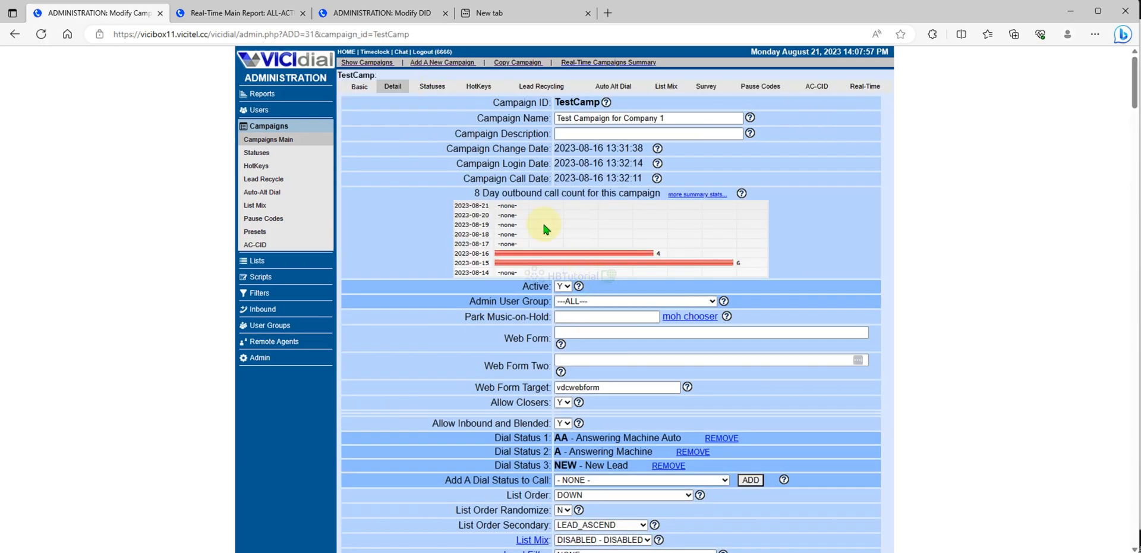
click(234, 14)
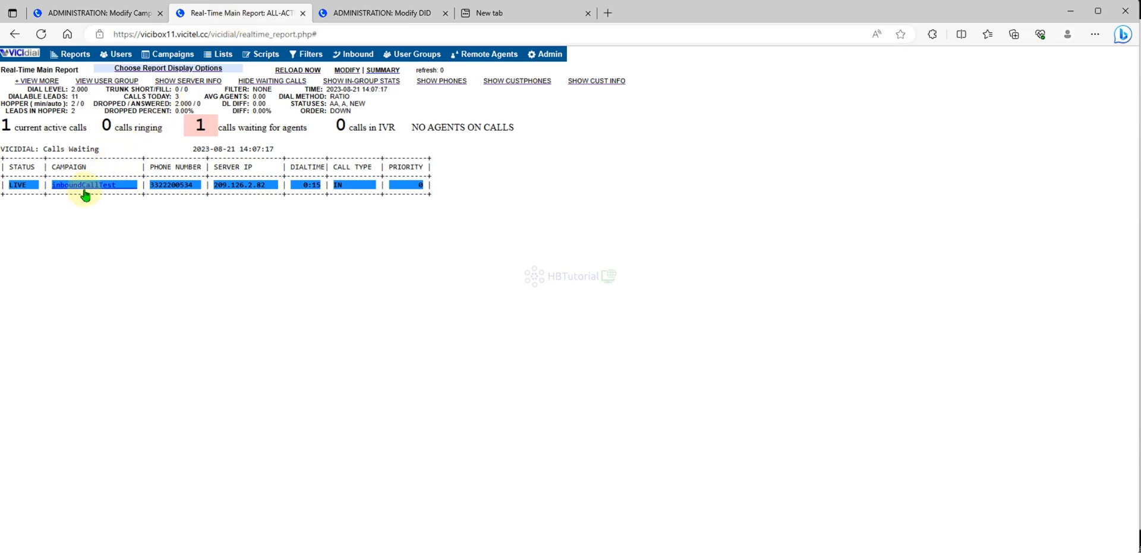
click(84, 13)
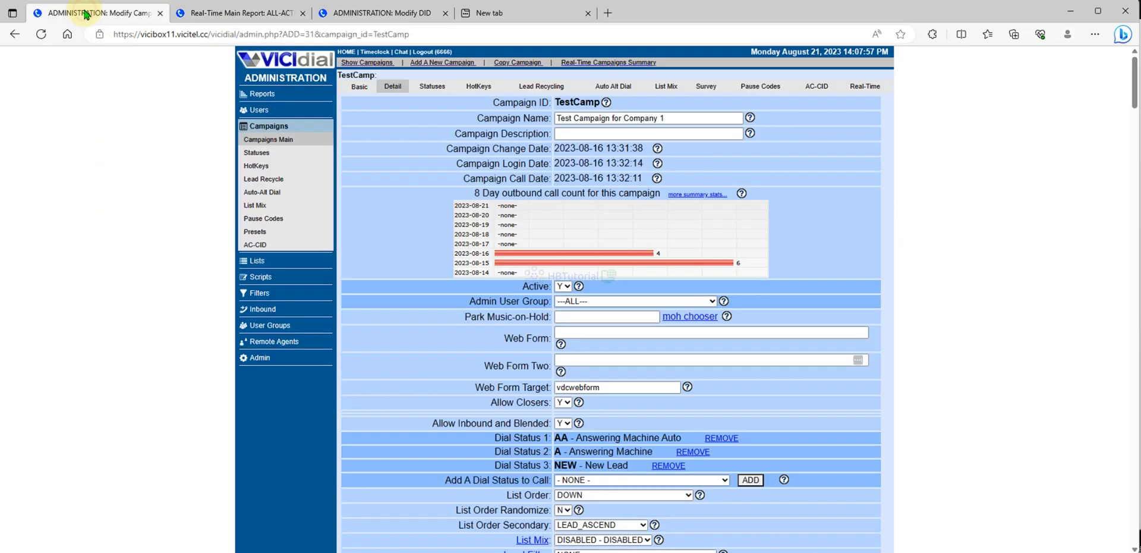
Look through the TestCamp detail settings and search the page for "dnc" to examine the DNC list options
scroll(692, 294, down, 20)
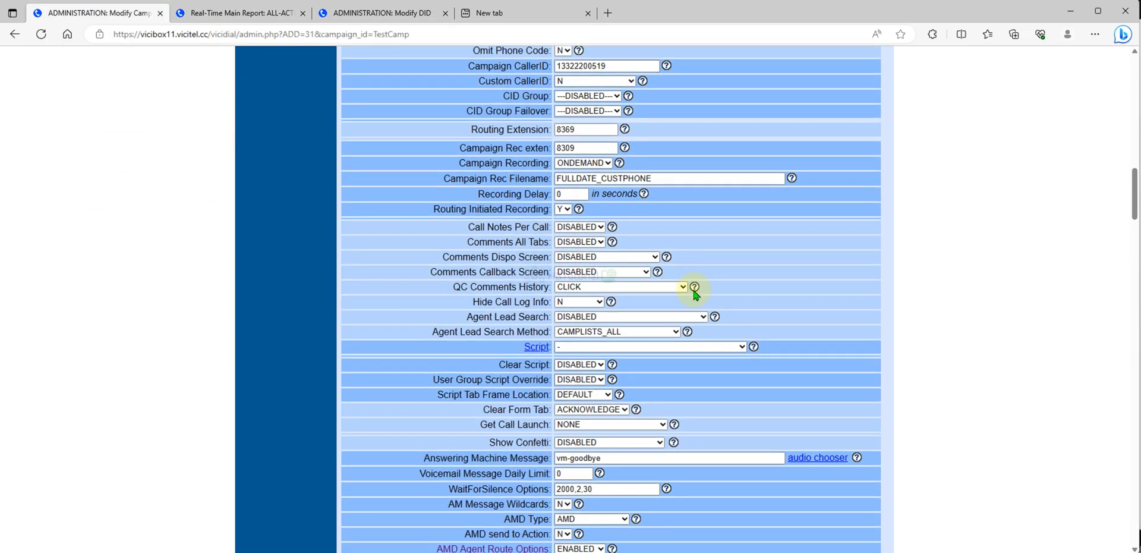
scroll(1085, 426, down, 20)
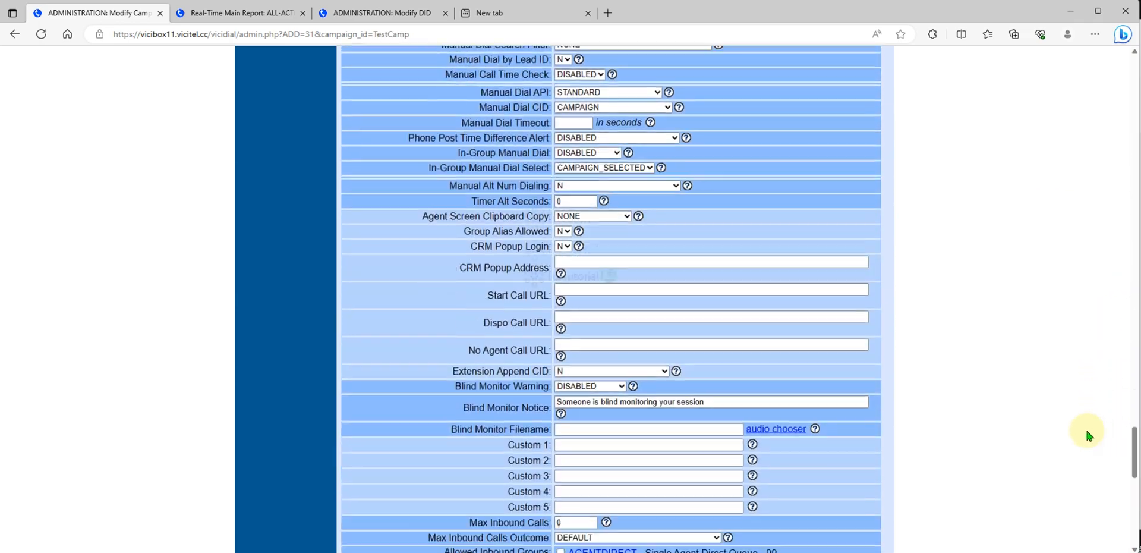
scroll(1084, 426, up, 12)
scroll(915, 447, down, 8)
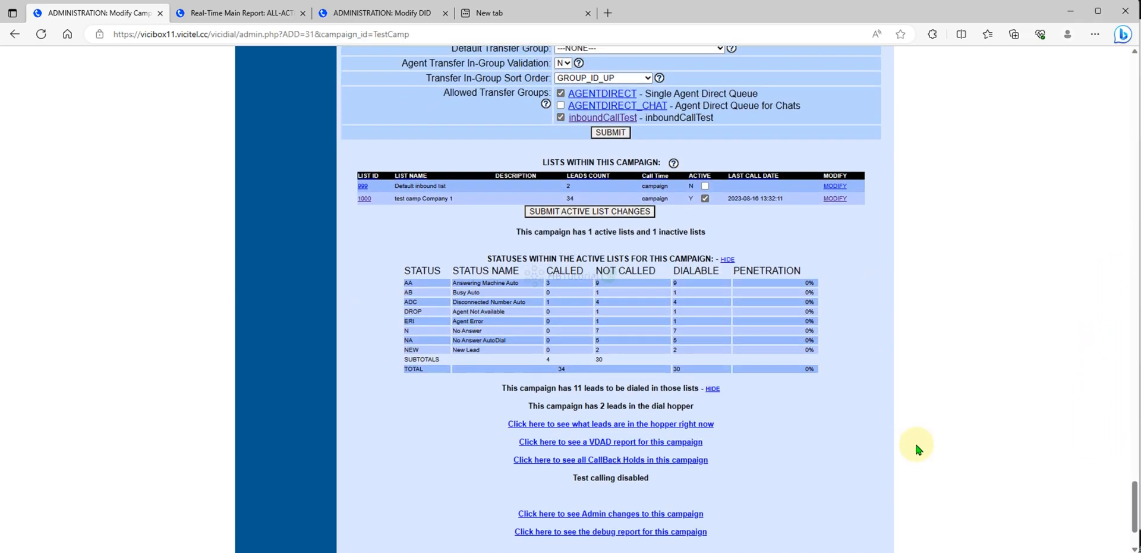
scroll(918, 416, up, 2)
scroll(807, 214, up, 10)
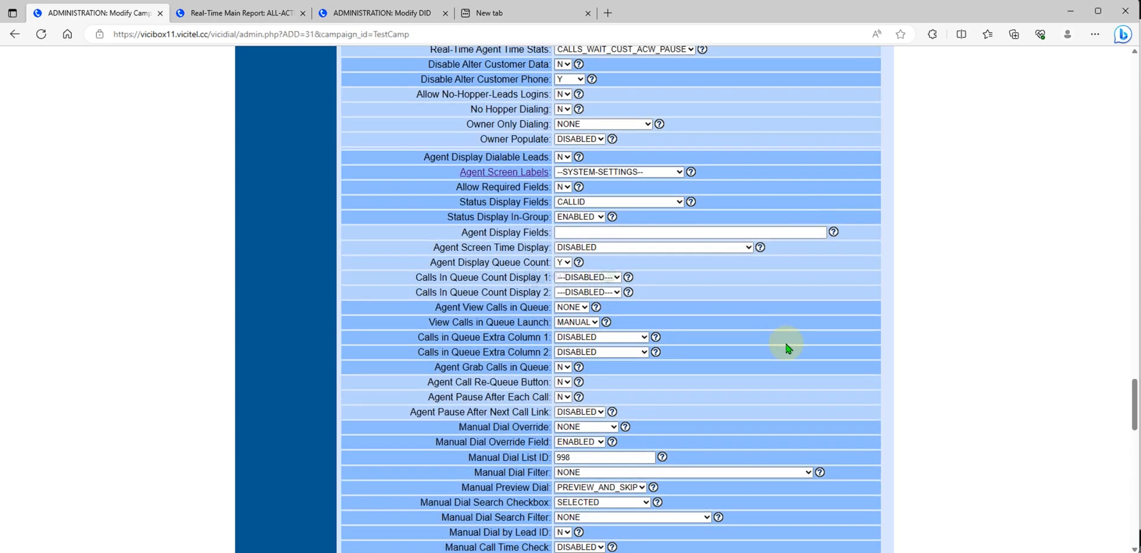
key(ctrl+f)
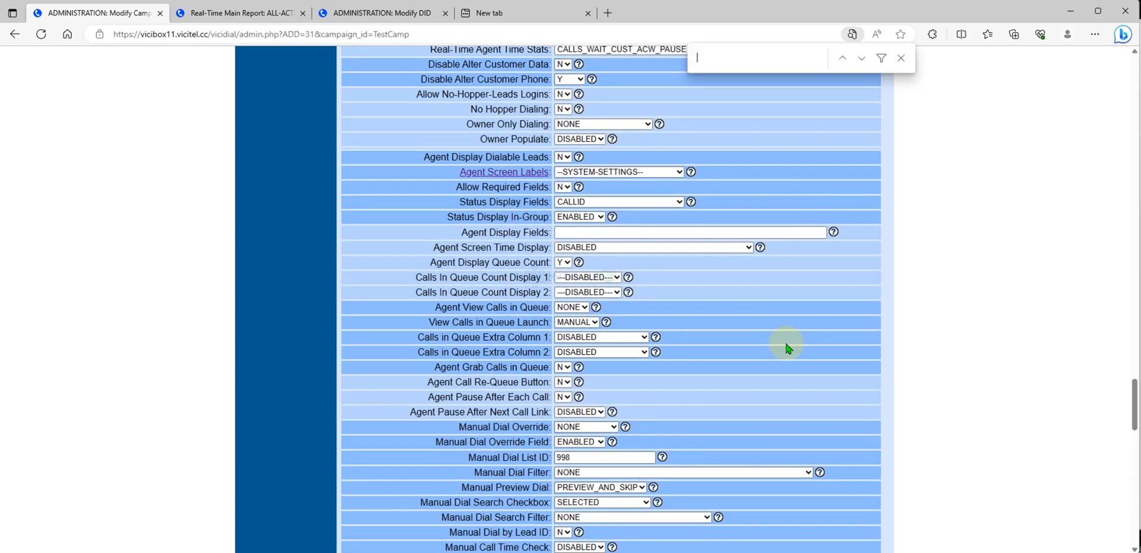
key(Return)
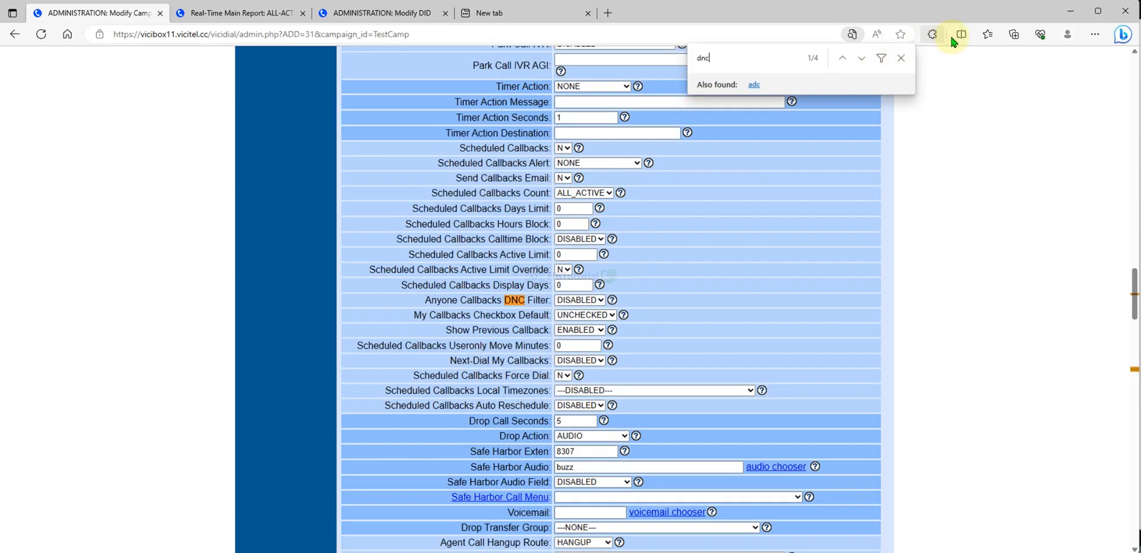
click(863, 59)
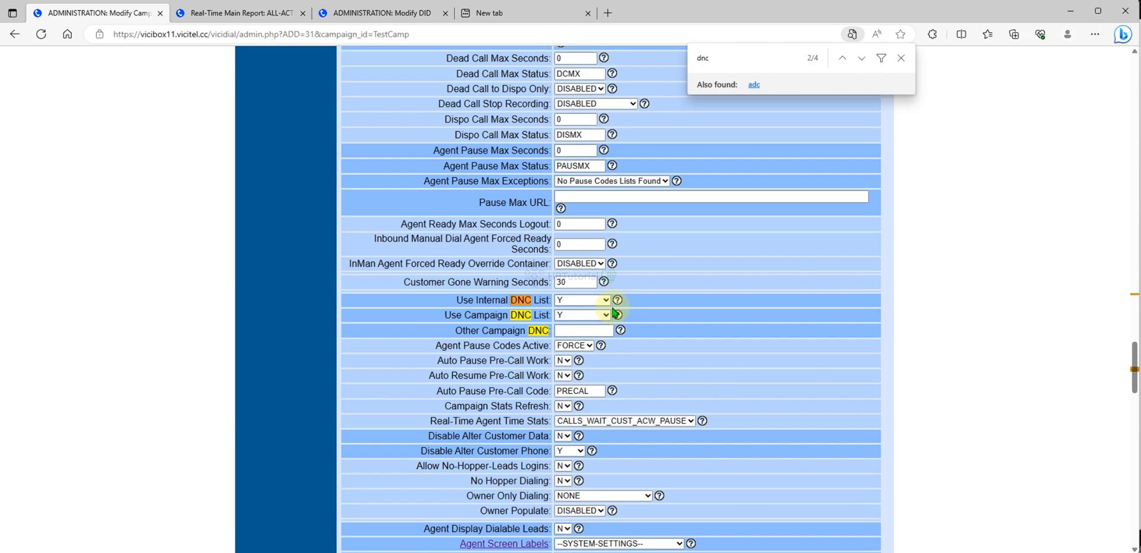
Leave the TestCamp settings and return to the campaign listings
scroll(687, 291, up, 15)
scroll(318, 142, up, 3)
click(281, 142)
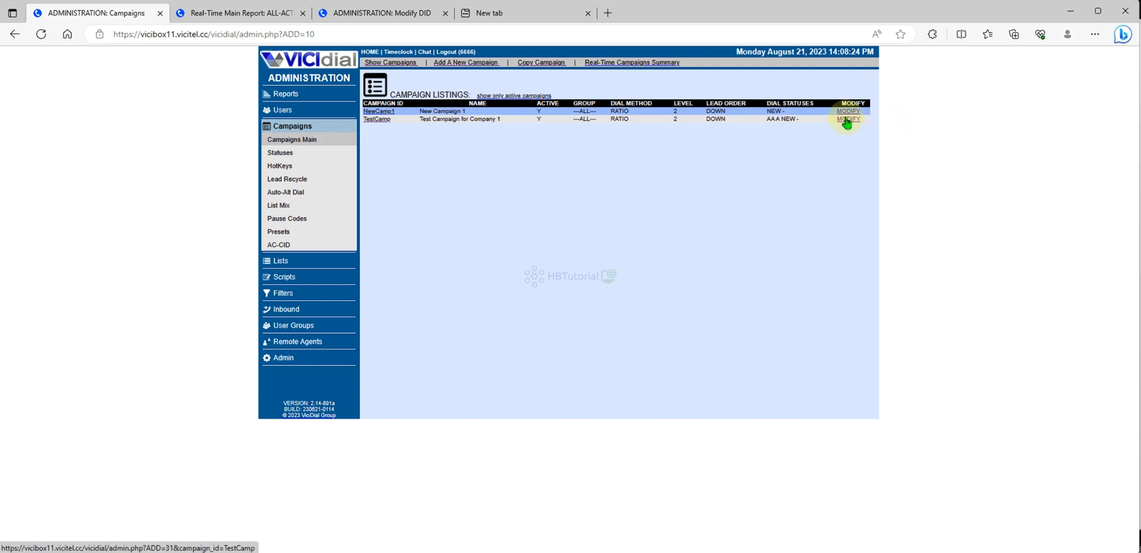
Open the NewCamp1 campaign's detail settings and search the page for "dnc" to reach the DNC list options
click(848, 119)
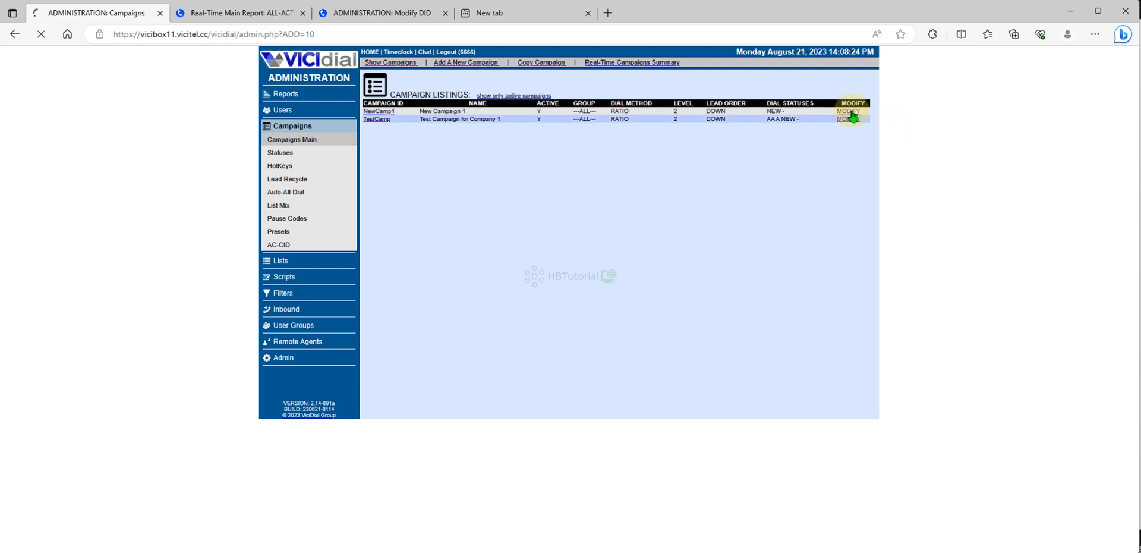
key(ctrl+f)
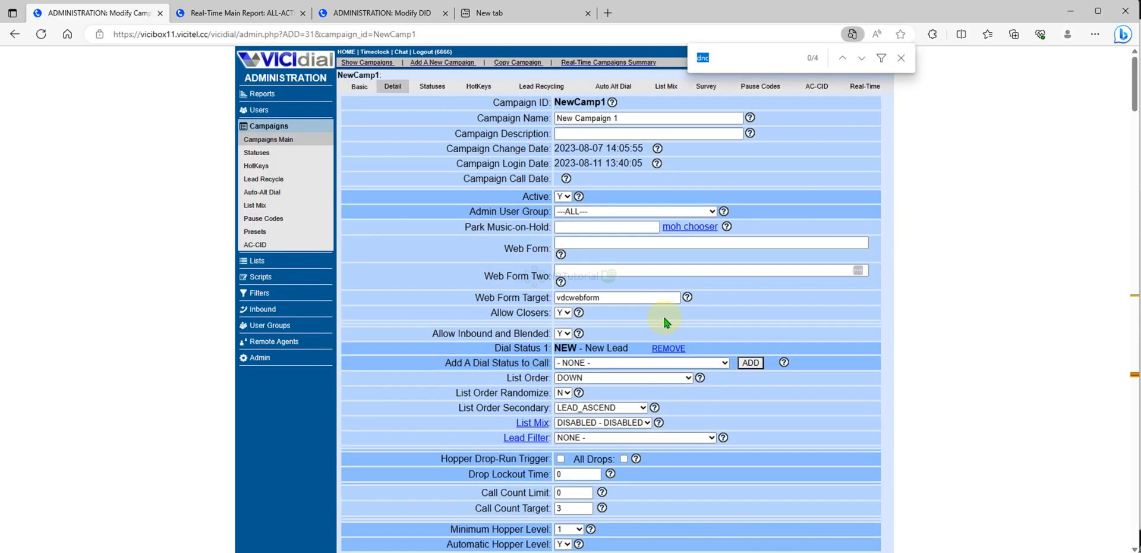
key(Return)
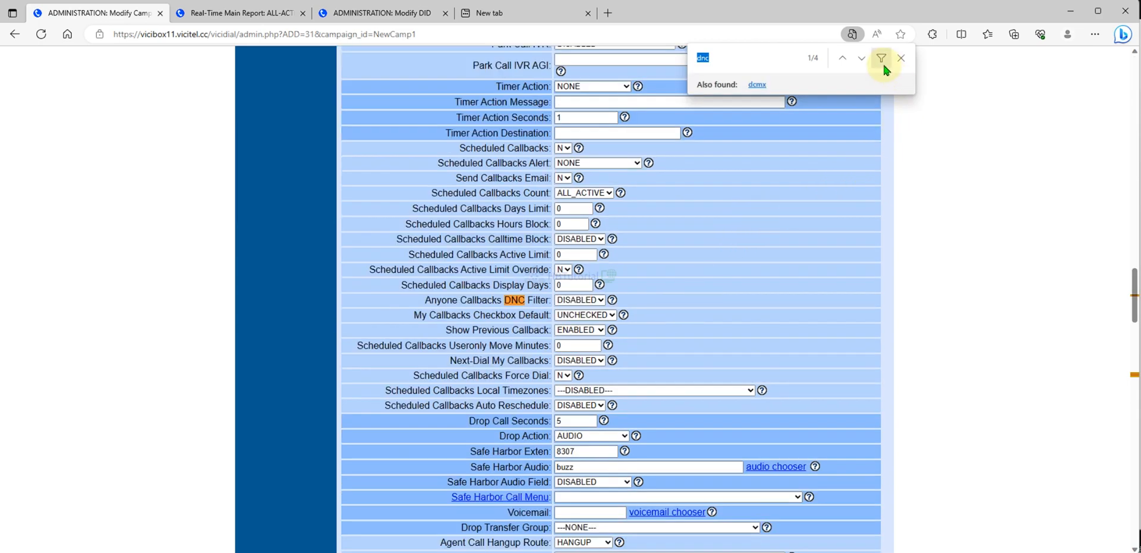
click(861, 59)
Set NewCamp1's Use Internal DNC List to Y, change its Use Campaign DNC List option, and submit the campaign settings
click(588, 300)
click(567, 313)
click(569, 315)
click(569, 315)
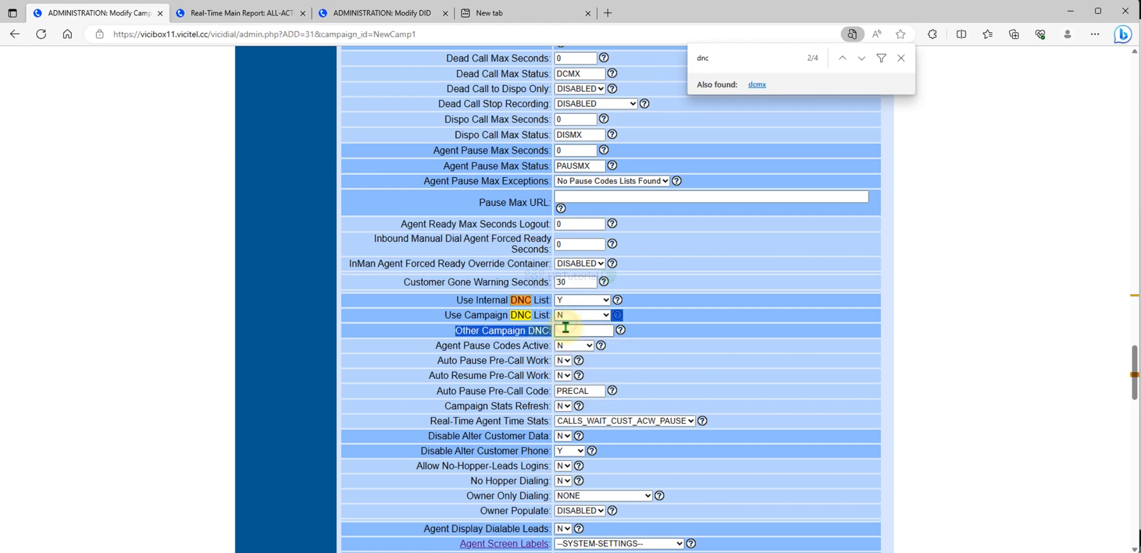
click(576, 315)
click(575, 329)
click(571, 332)
key(Return)
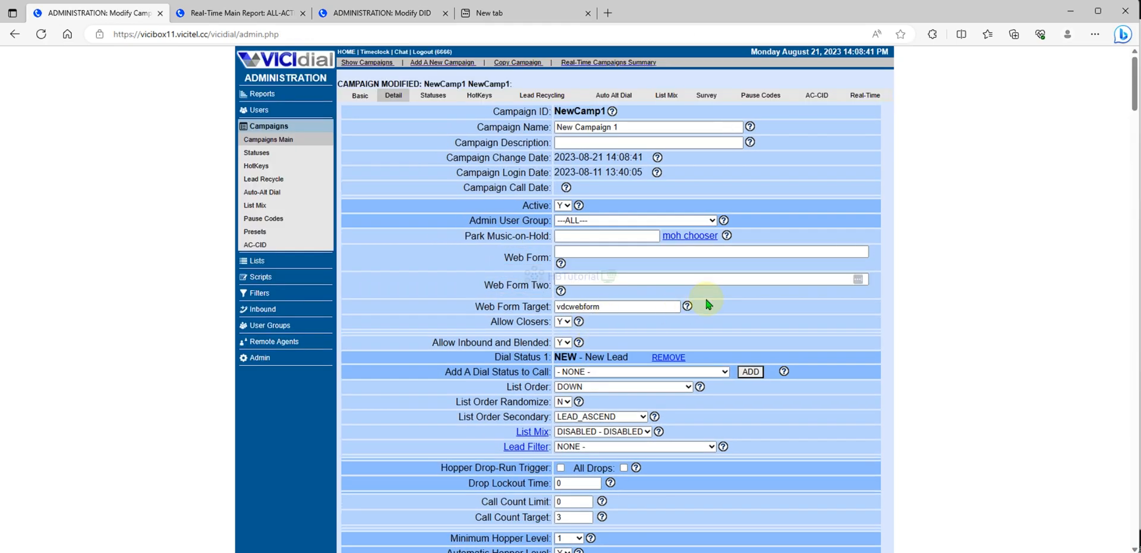
Switch to 3CXPhone and redial the most recent number from its call history
click(866, 550)
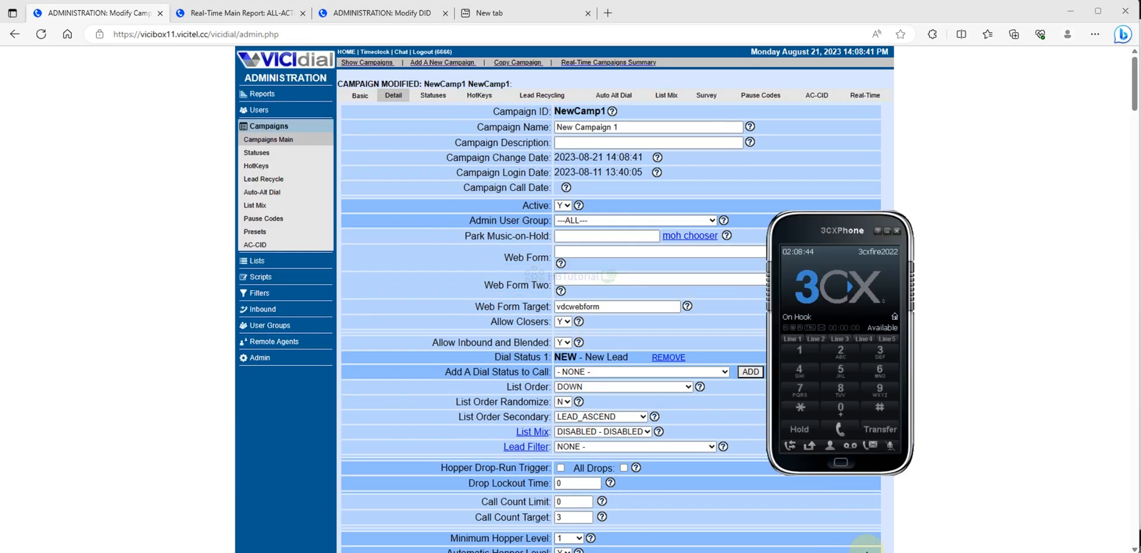
click(790, 445)
click(760, 279)
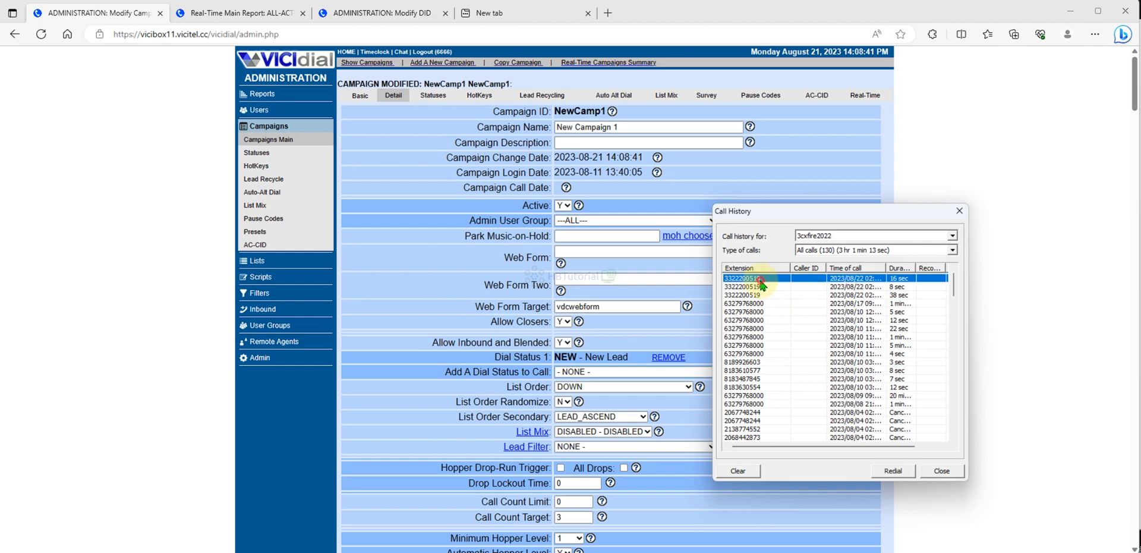
double_click(760, 278)
Switch to the Solar-PuTTY terminal to watch the call in the Asterisk console, and end the call in 3CXPhone
click(473, 499)
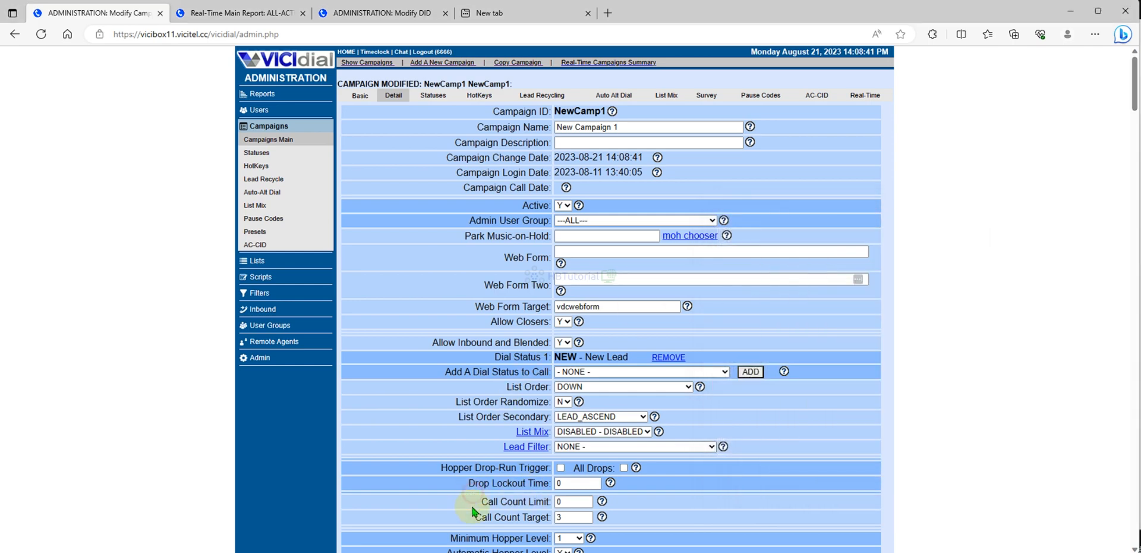
click(505, 493)
click(473, 408)
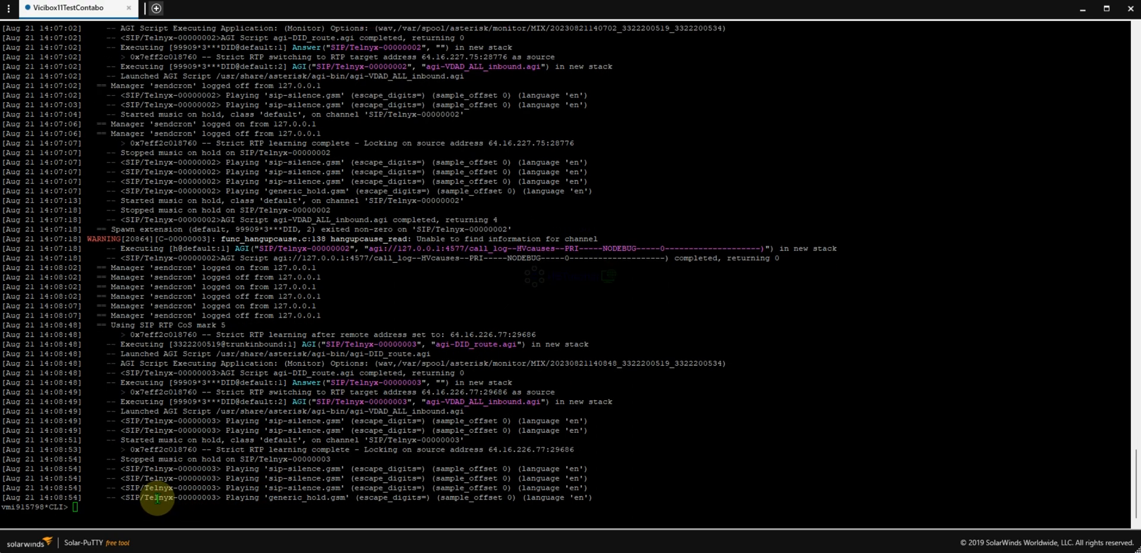
click(879, 552)
click(837, 429)
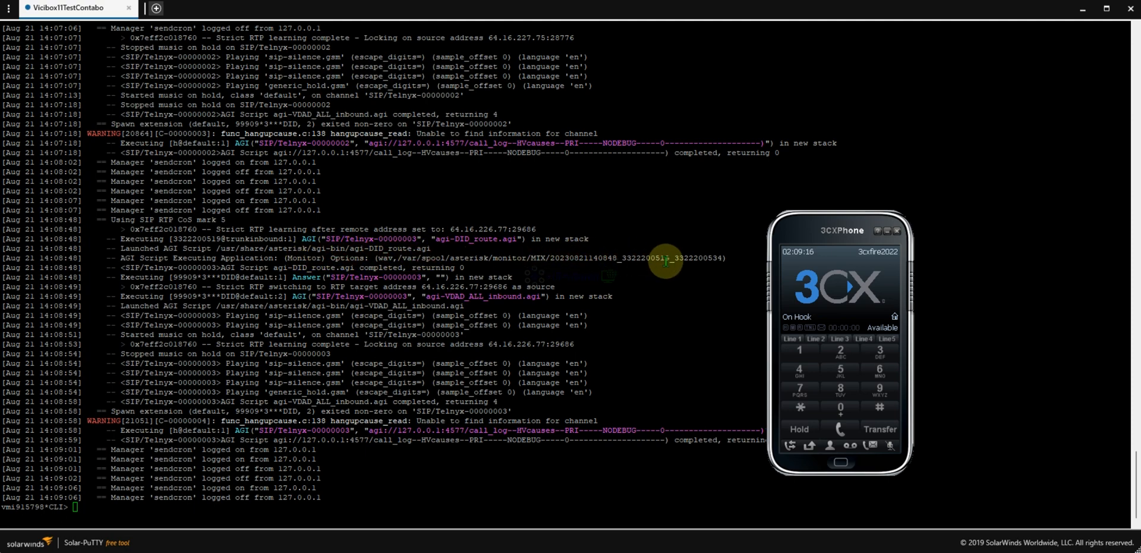
Highlight the dialed number and the caller's number in the latest call's Monitor log line to examine them
drag(671, 262, 626, 261)
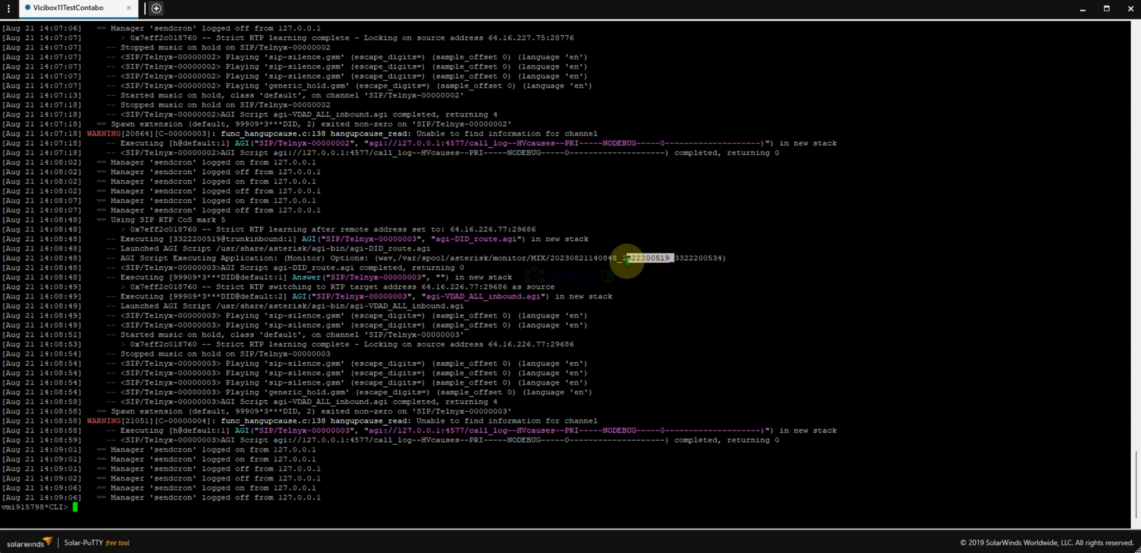
click(712, 249)
drag(725, 257, 674, 258)
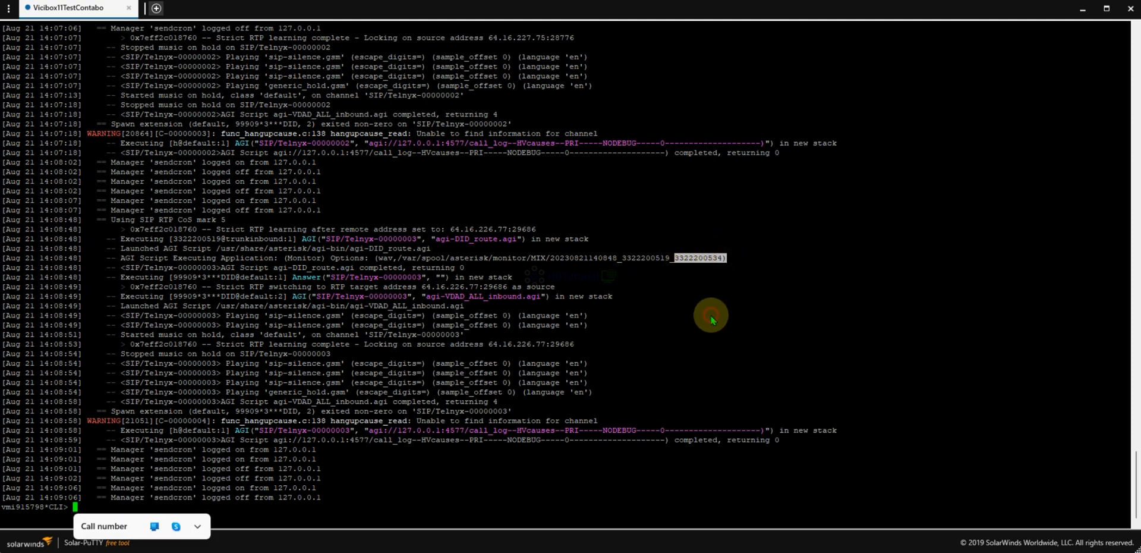
Return to the VICIdial browser window and open the BlockINbound filter phone group
click(530, 547)
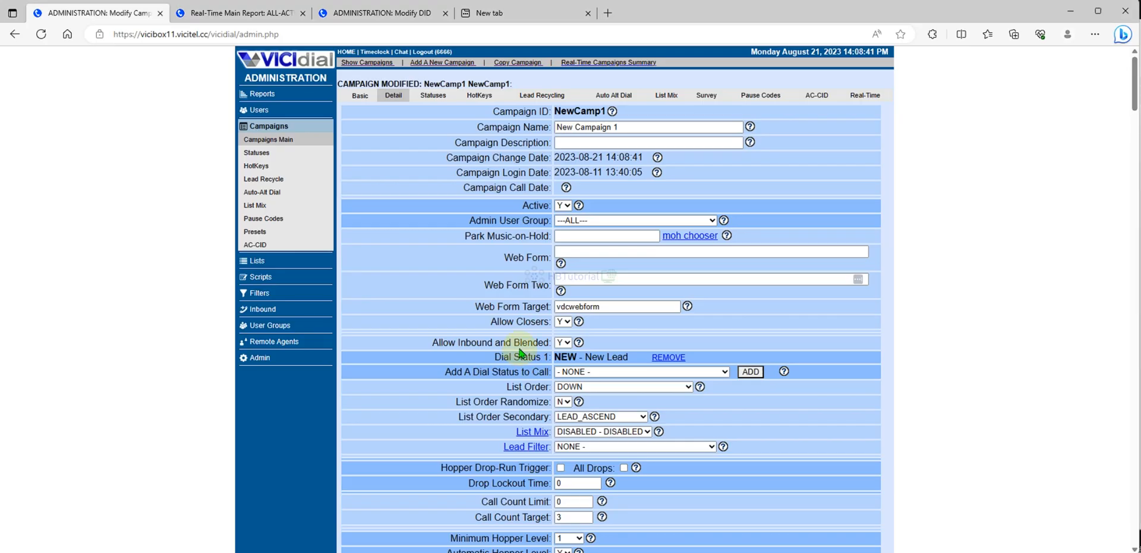
click(261, 296)
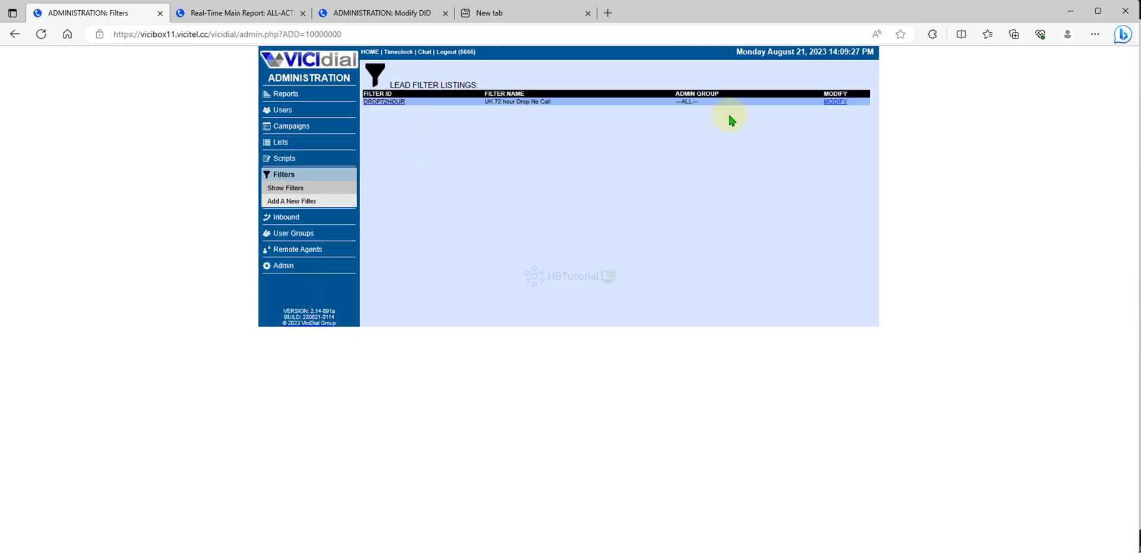
click(284, 216)
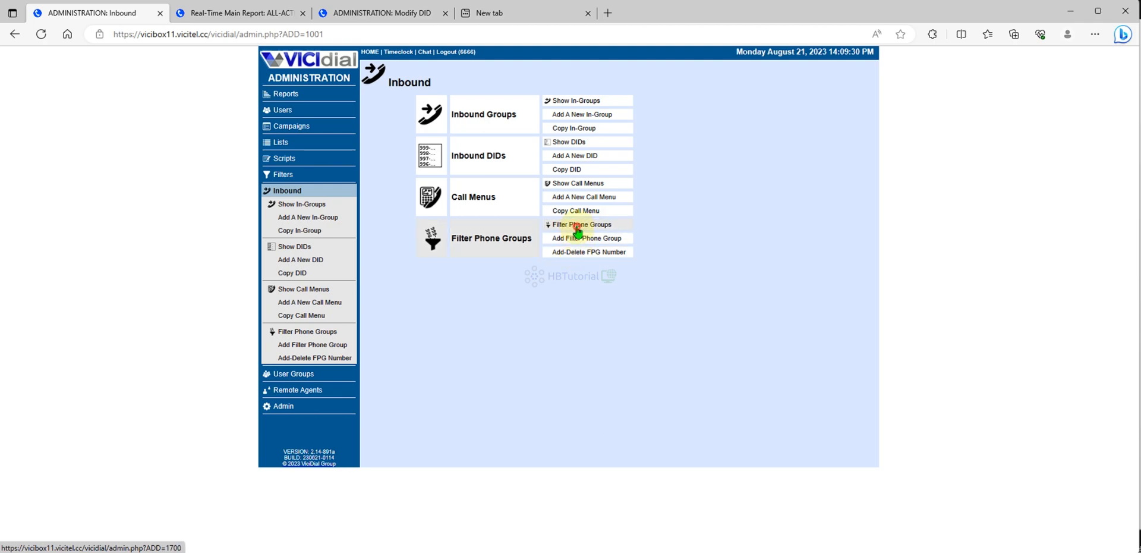
click(577, 229)
click(384, 103)
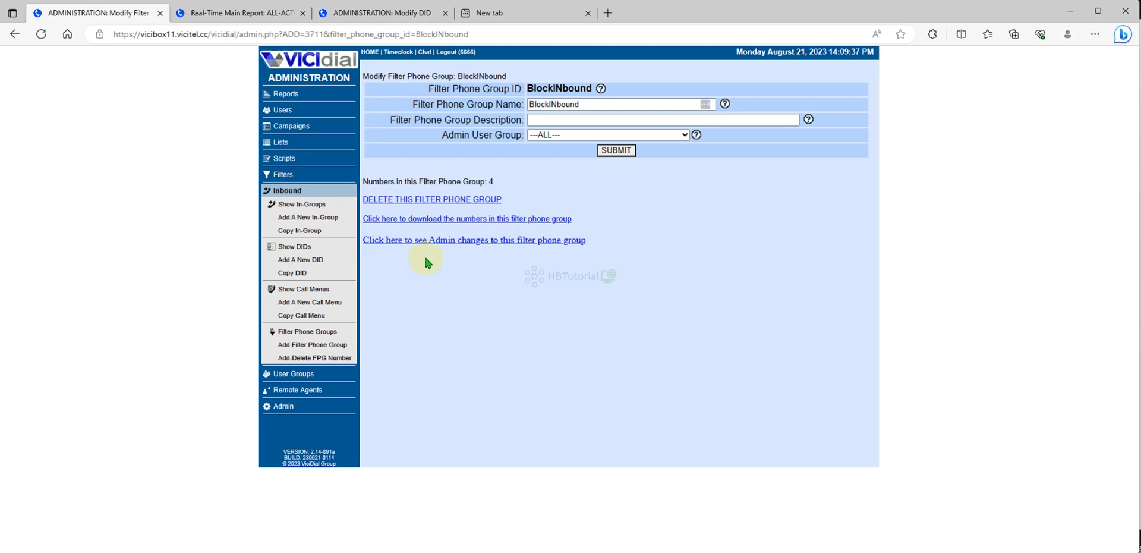
Download the BlockINbound group's numbers to a file from the add-or-delete numbers page and open the downloaded text file
click(302, 359)
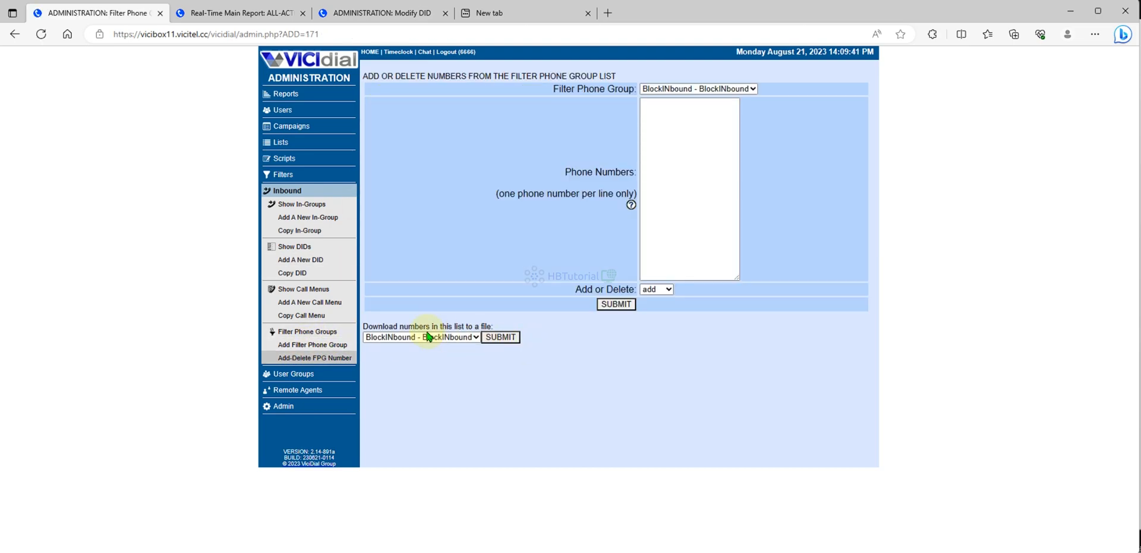
click(466, 340)
click(467, 348)
click(497, 338)
click(842, 83)
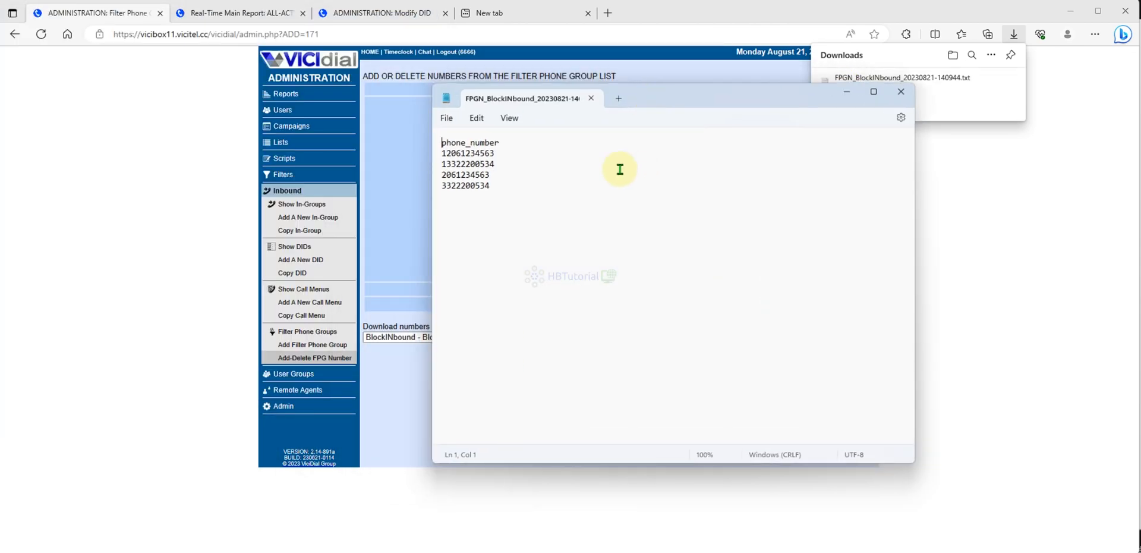
Paste the caller's number from the log below the downloaded list to compare the entries, and close Notepad without saving
click(517, 190)
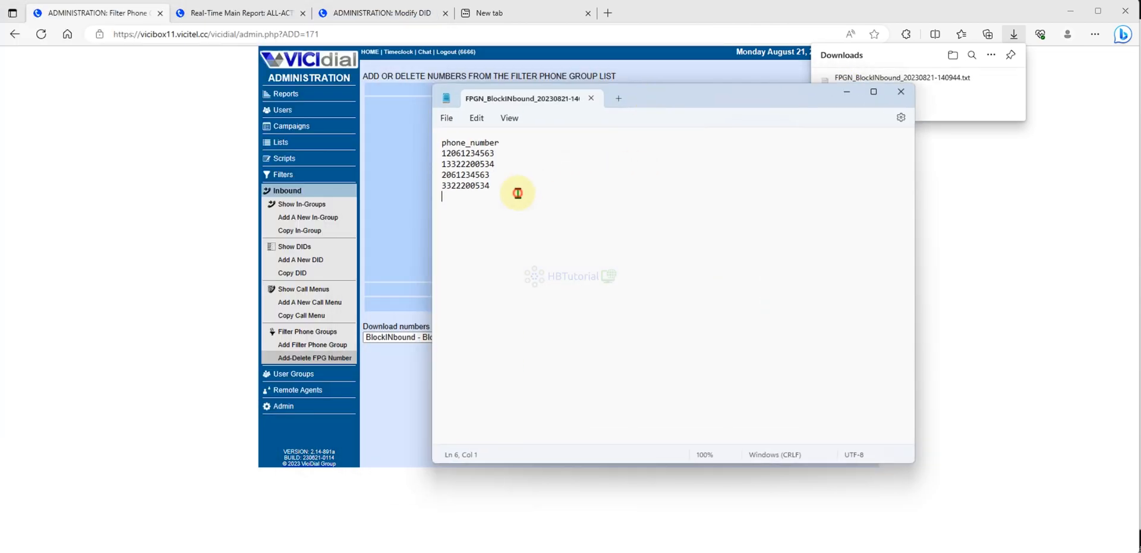
drag(552, 194, 411, 143)
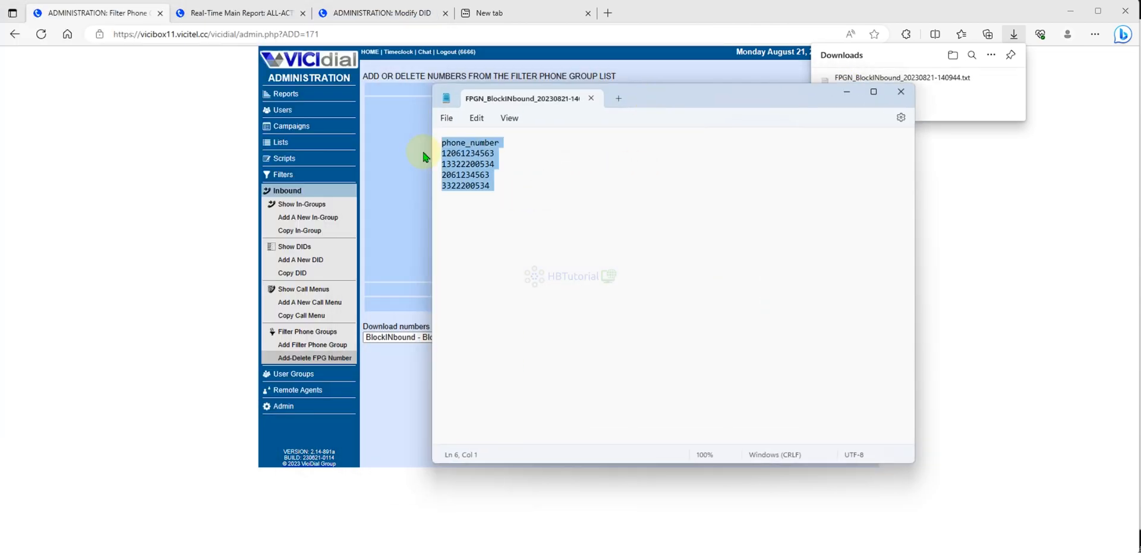
click(502, 189)
key(Return)
key(ctrl+v)
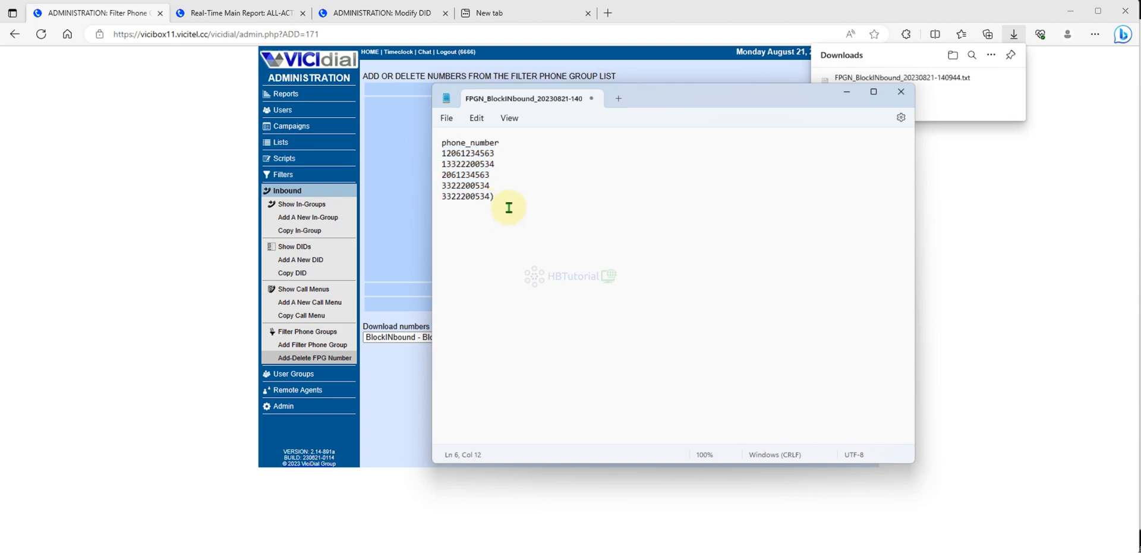
click(900, 92)
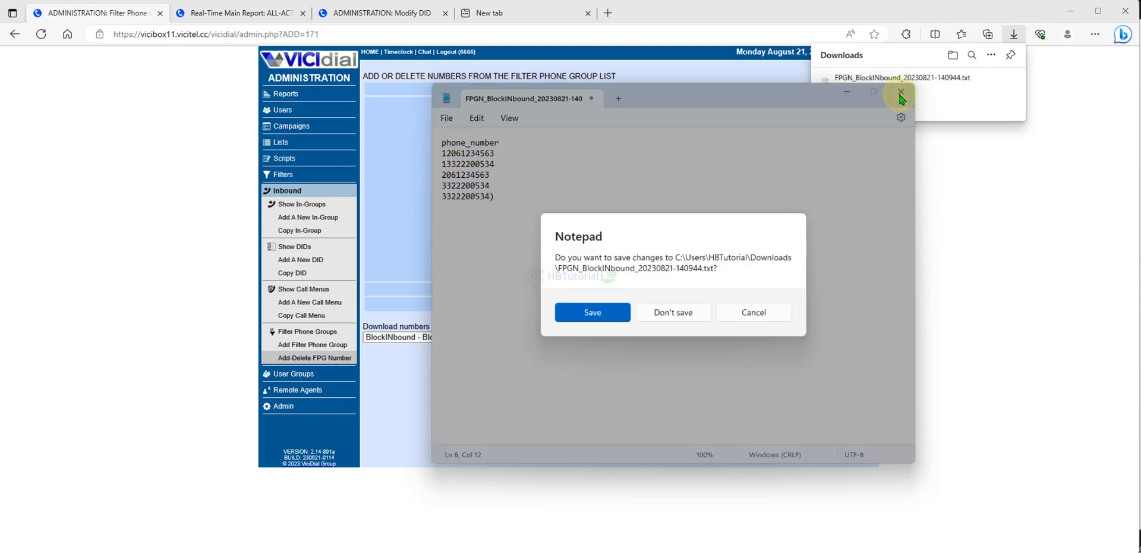
click(683, 313)
click(666, 336)
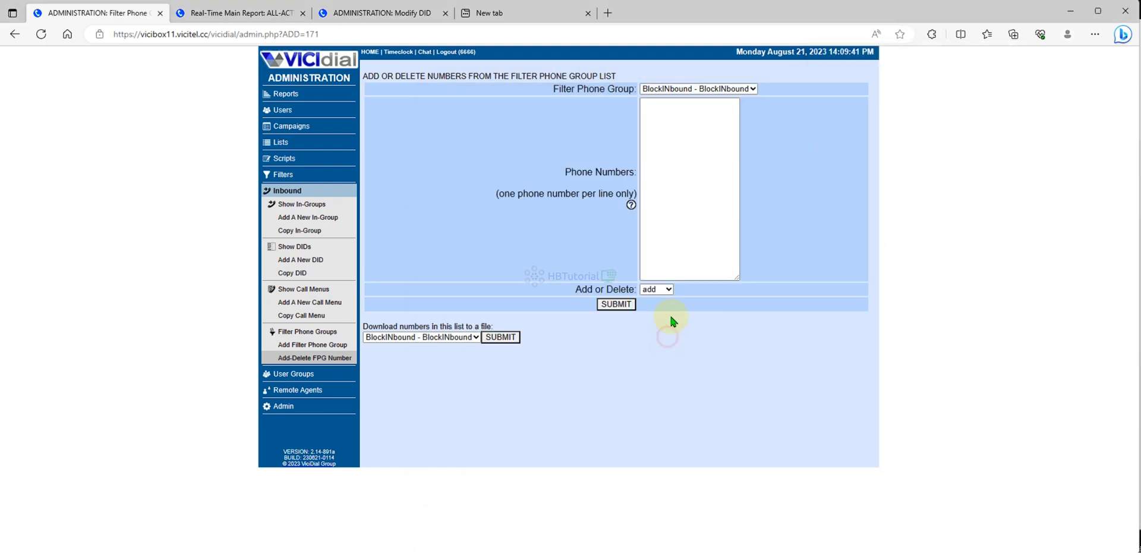
Examine the group, phone numbers and add/delete options in the filter phone group number form
click(683, 89)
click(683, 98)
click(684, 174)
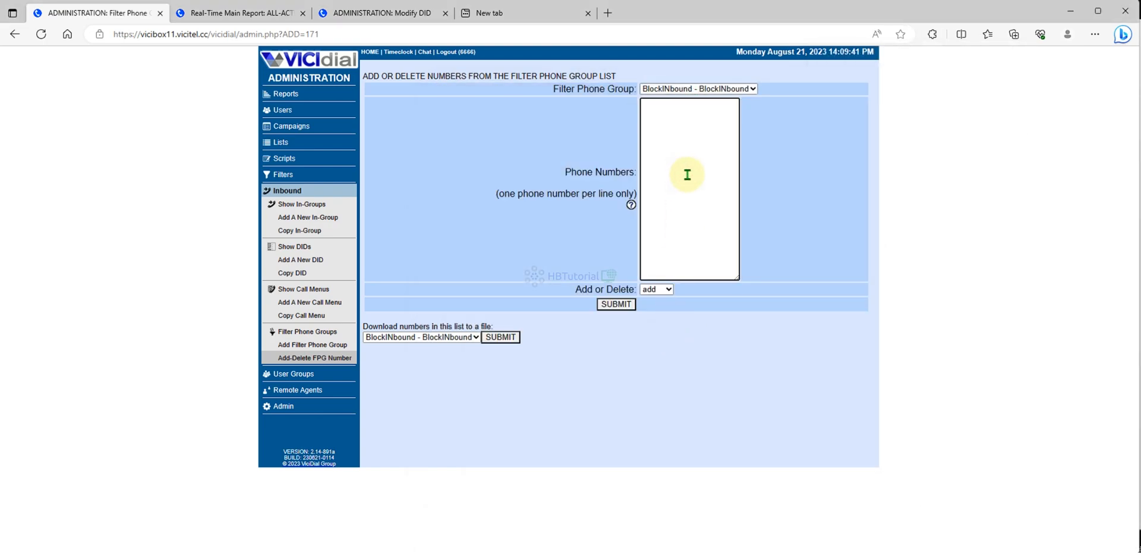
click(664, 289)
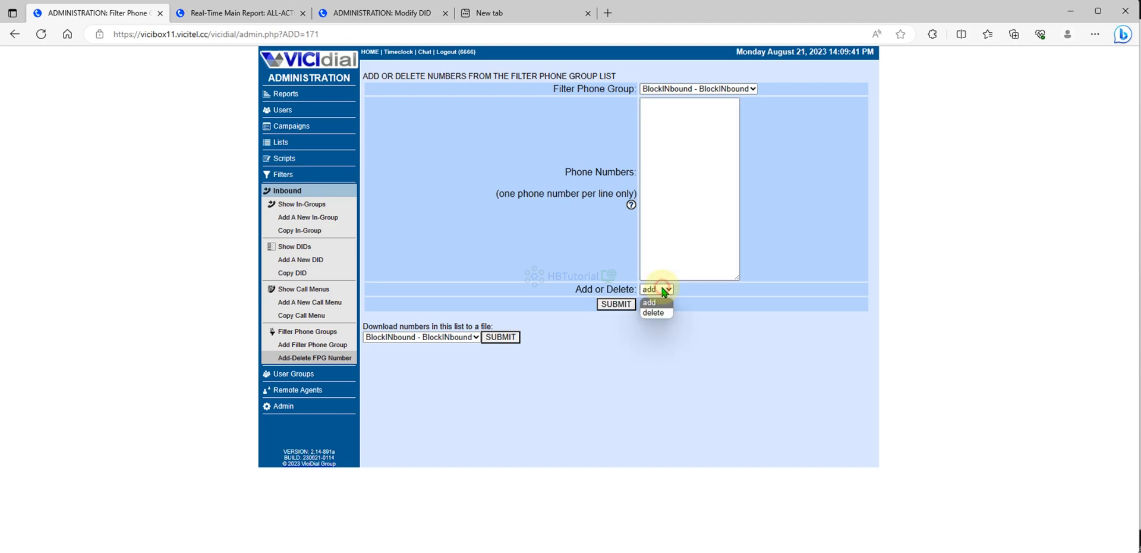
click(811, 264)
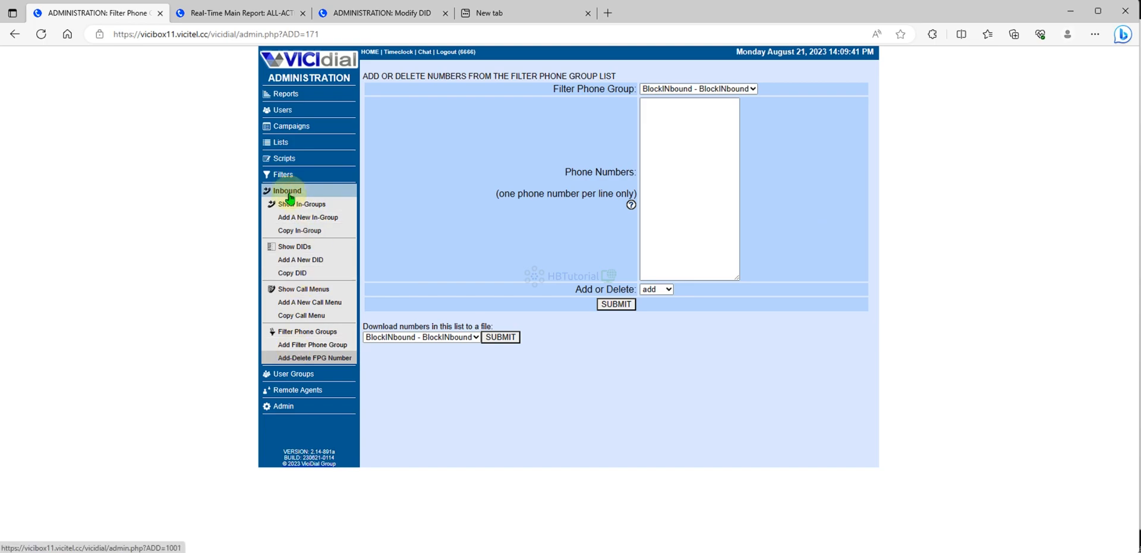
Open the settings of the inbound DID routed to an in-group and review its pre-filter and filter options
click(289, 247)
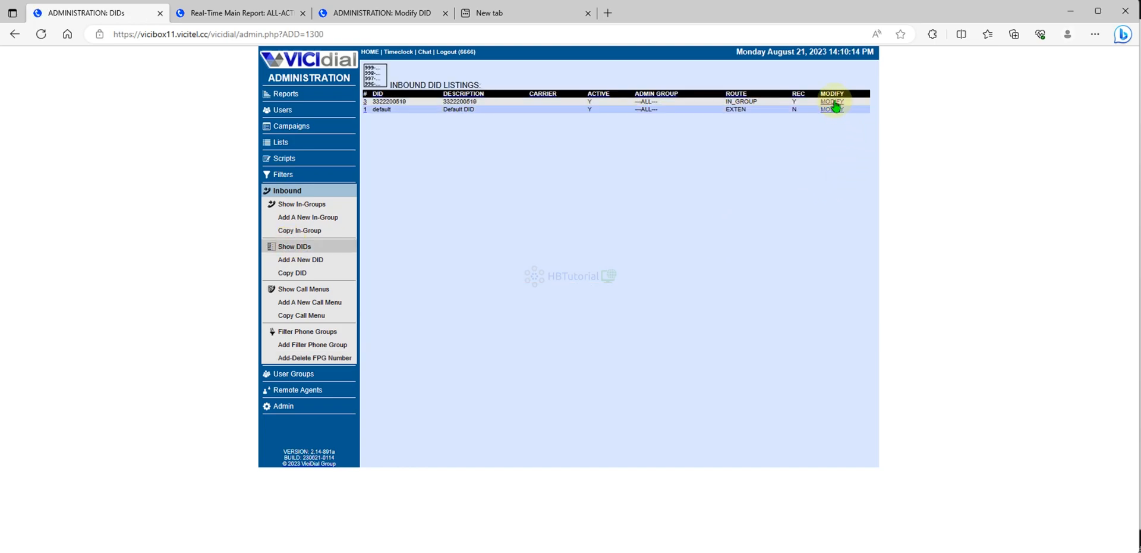
click(833, 102)
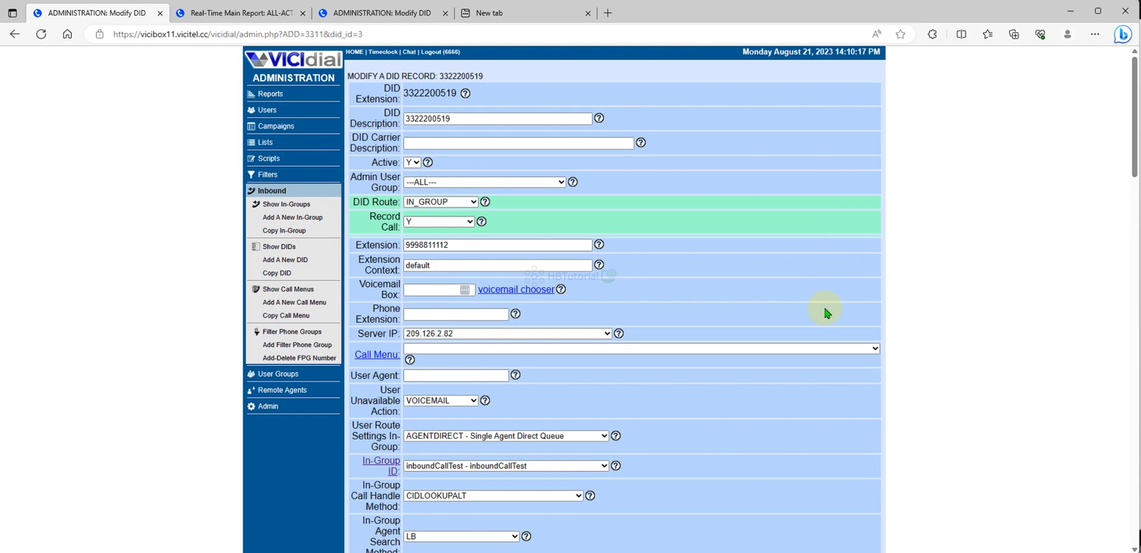
scroll(824, 312, down, 4)
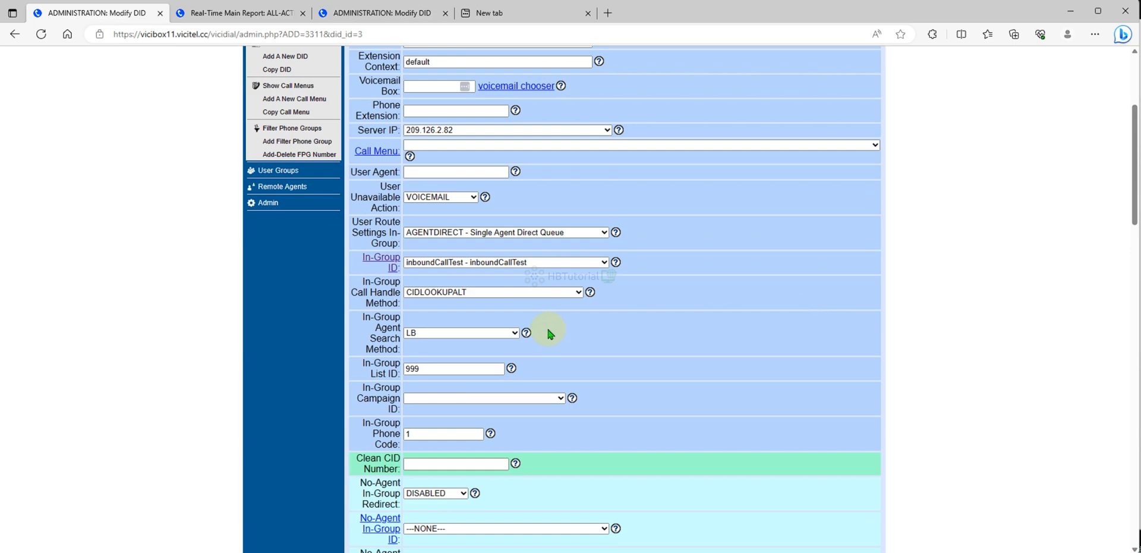
scroll(546, 325, down, 3)
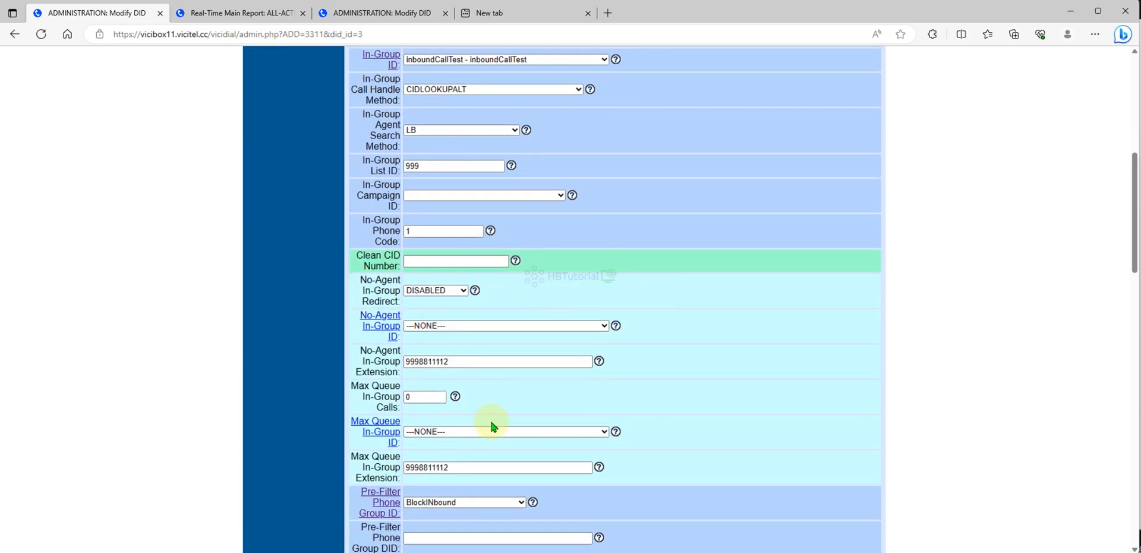
scroll(492, 417, down, 3)
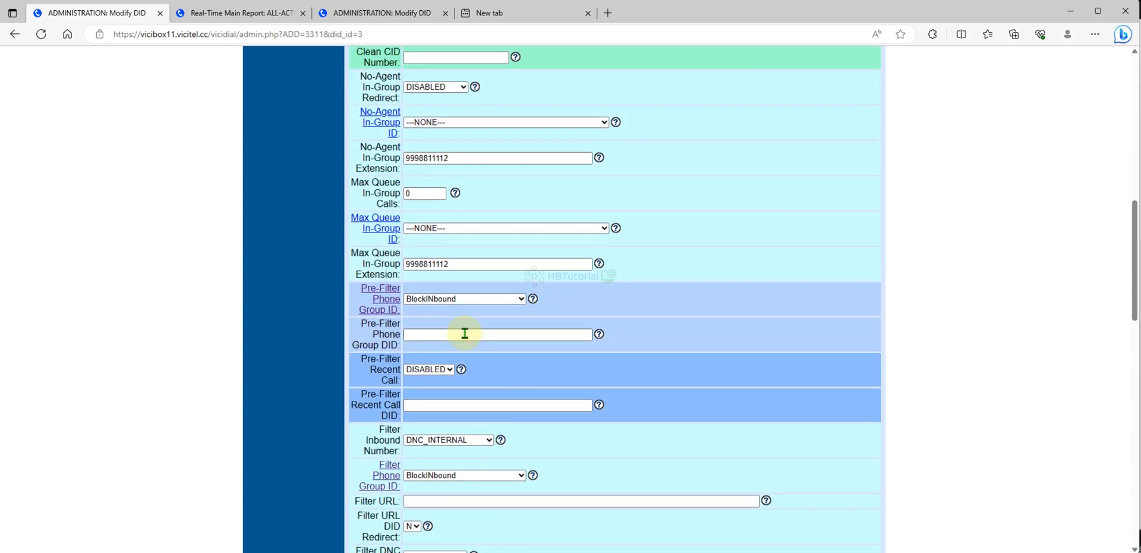
Read the help texts for the DID's Pre-Filter Phone Group DID and Filter URL DID Redirect settings
click(599, 334)
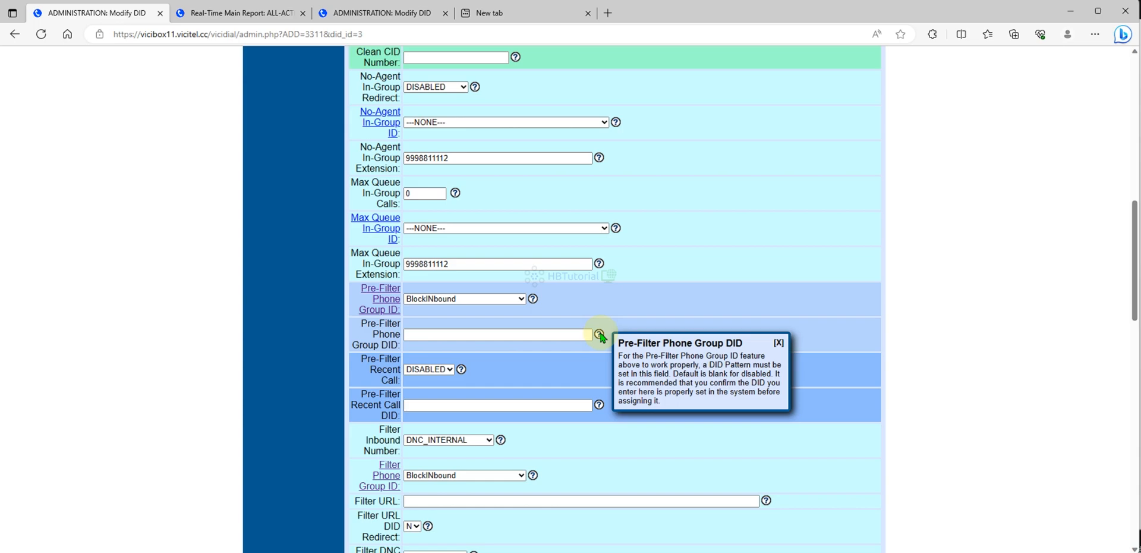
click(779, 342)
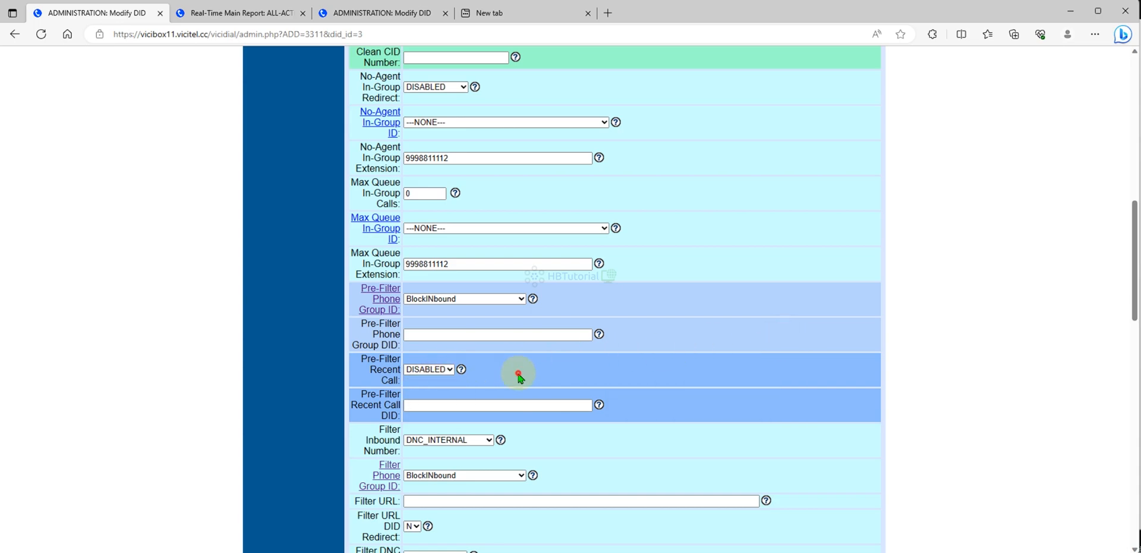
scroll(529, 369, down, 6)
scroll(493, 151, up, 2)
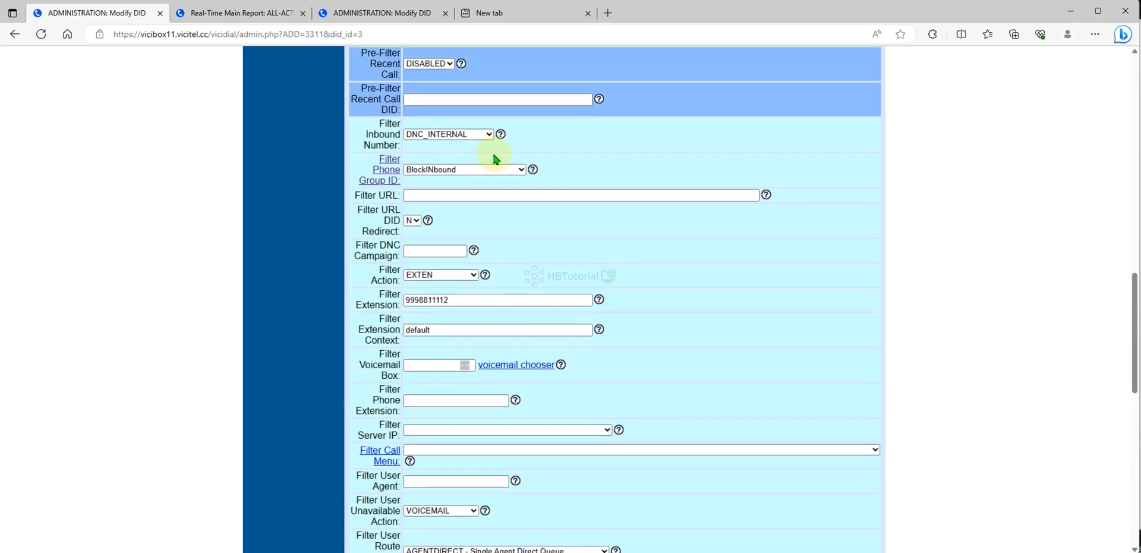
click(428, 221)
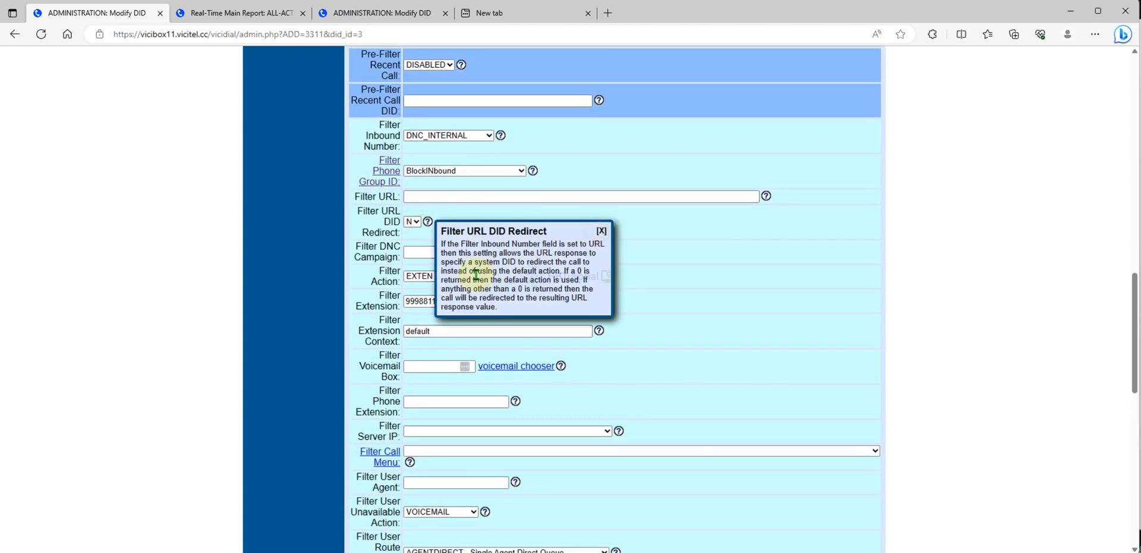
Close the open help text, then check the DID's Filter Server IP choices and read the help for that setting
click(418, 277)
click(688, 268)
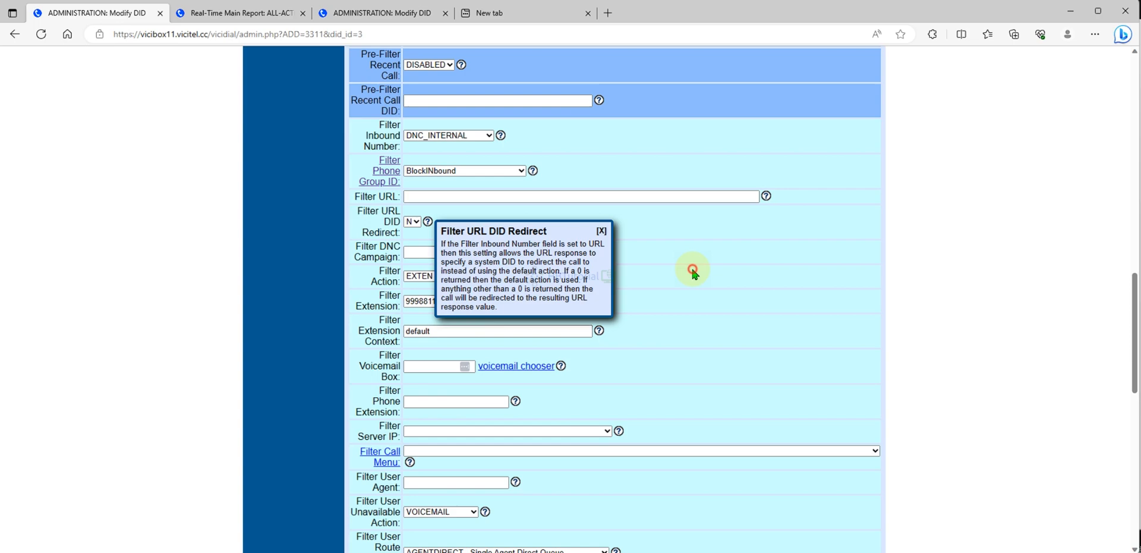
click(600, 231)
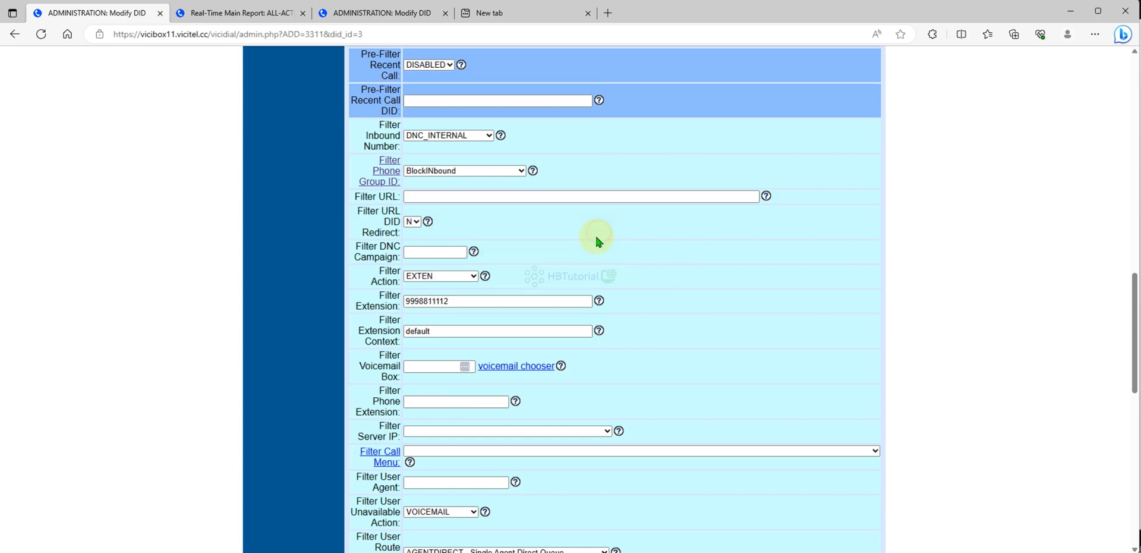
scroll(609, 339, down, 2)
click(603, 329)
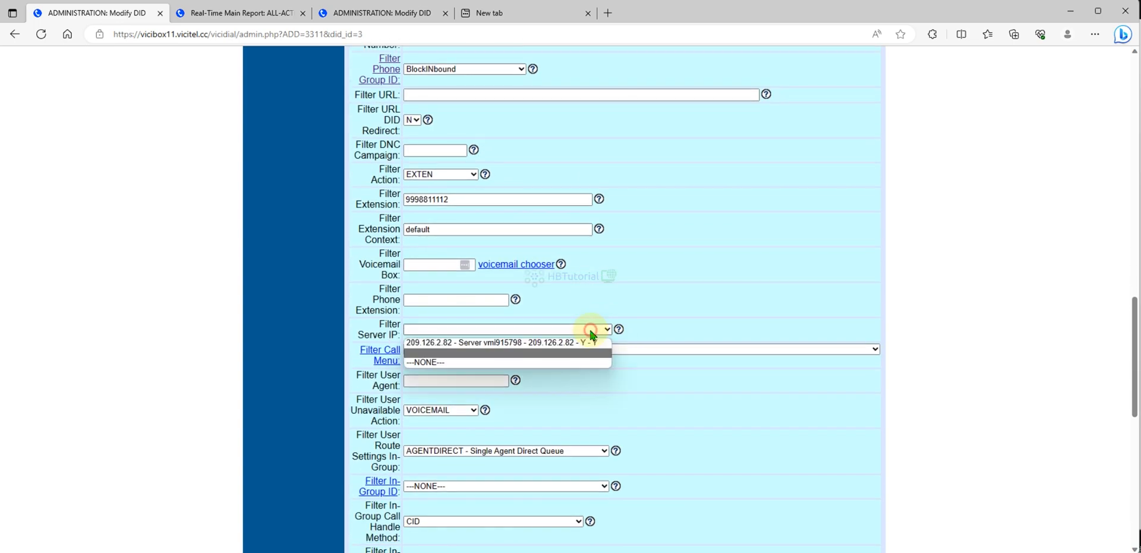
click(741, 279)
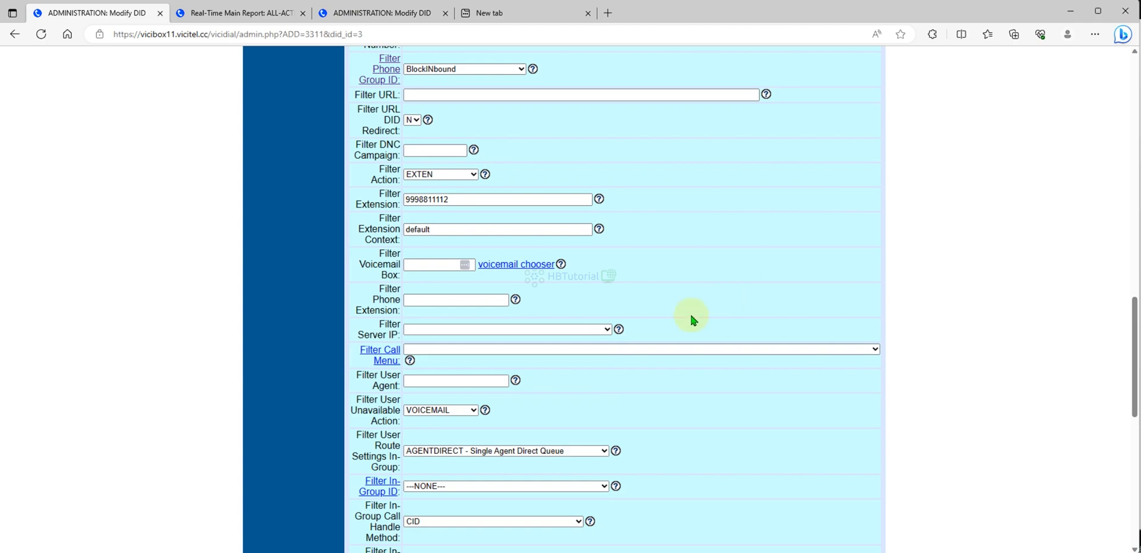
click(619, 330)
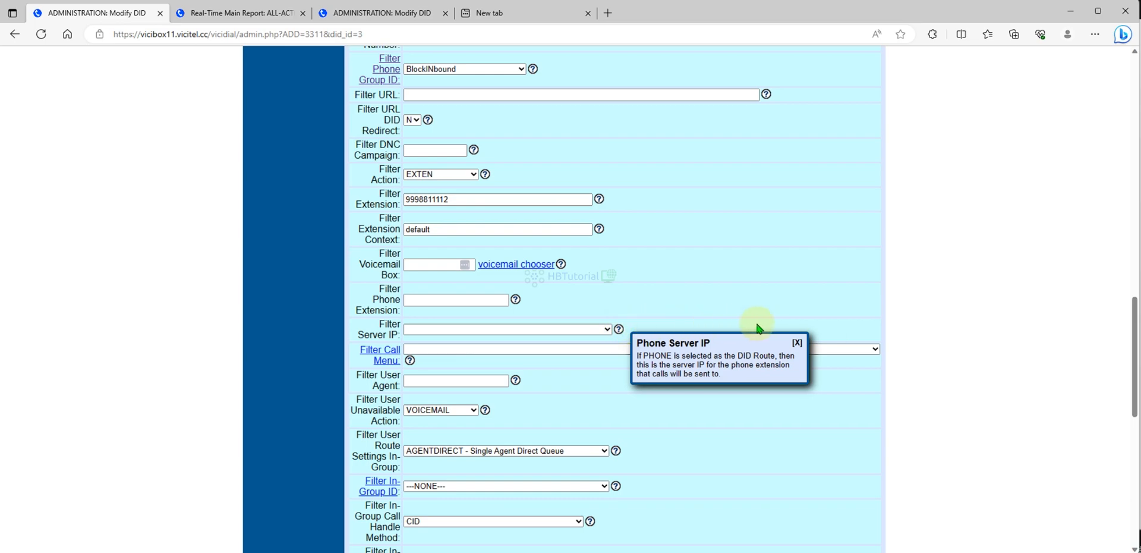
click(796, 342)
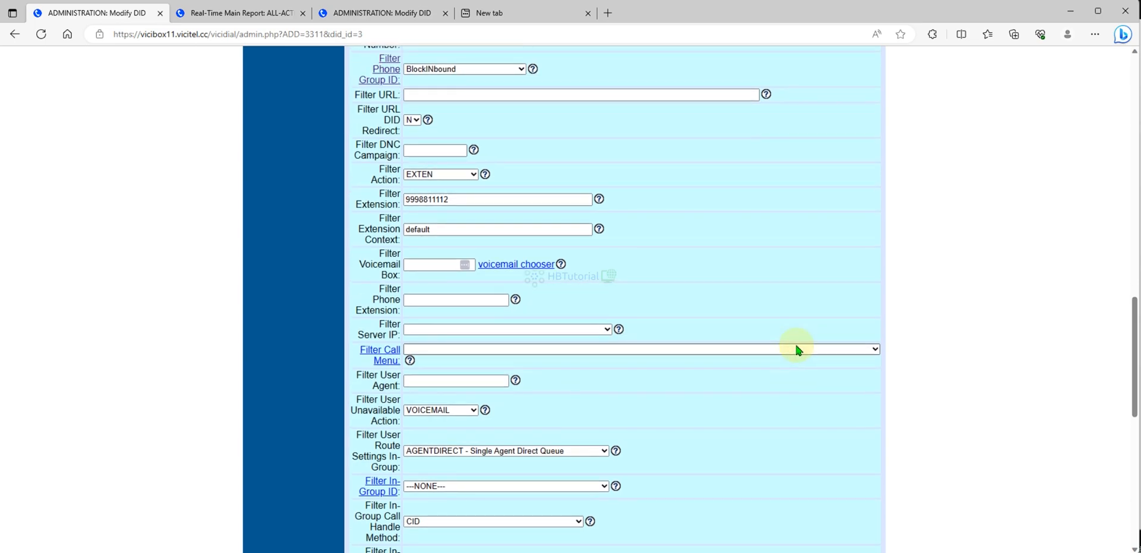
Check the Filter In-Group ID choices and review the remaining filter and custom settings of the DID
scroll(796, 348, down, 3)
click(458, 284)
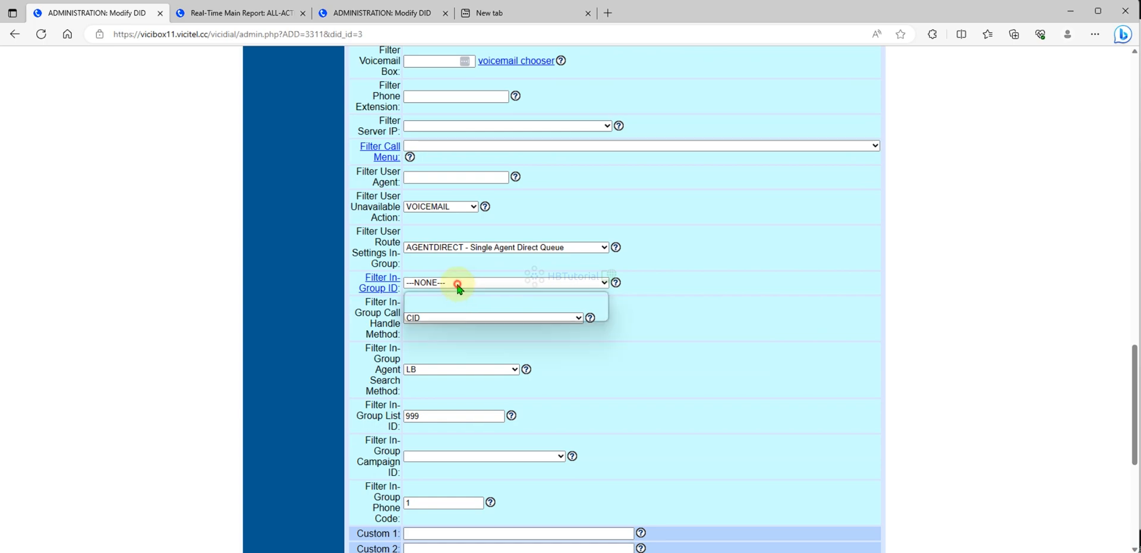
click(704, 333)
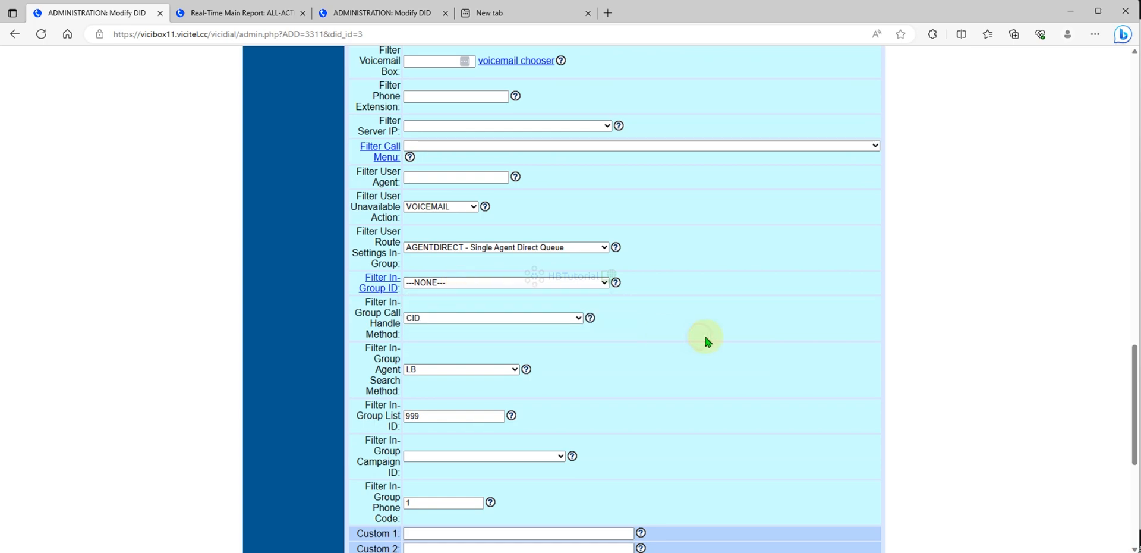
scroll(705, 334, down, 5)
scroll(705, 339, down, 1)
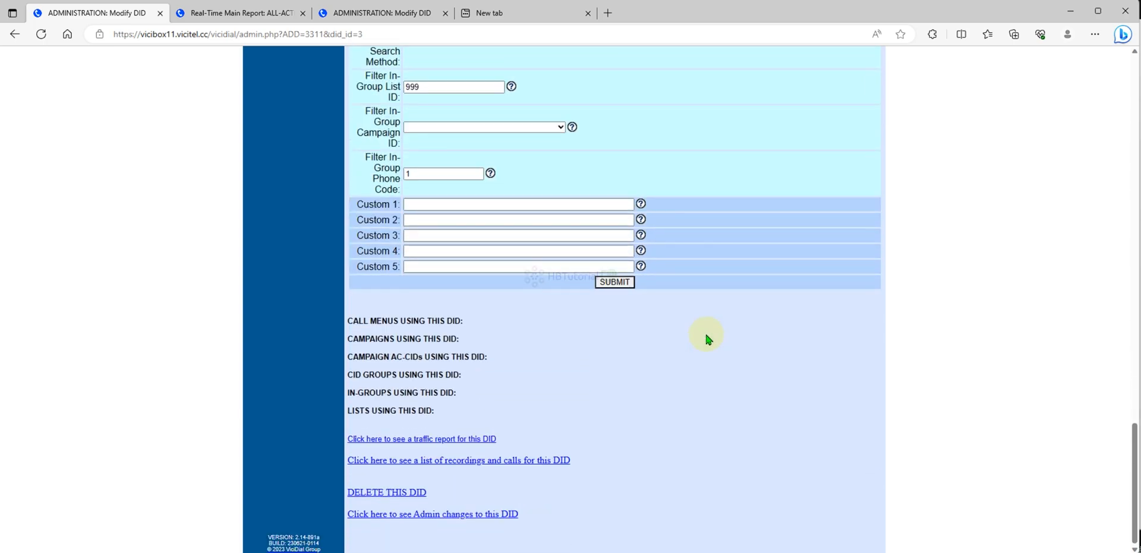
scroll(707, 323, up, 8)
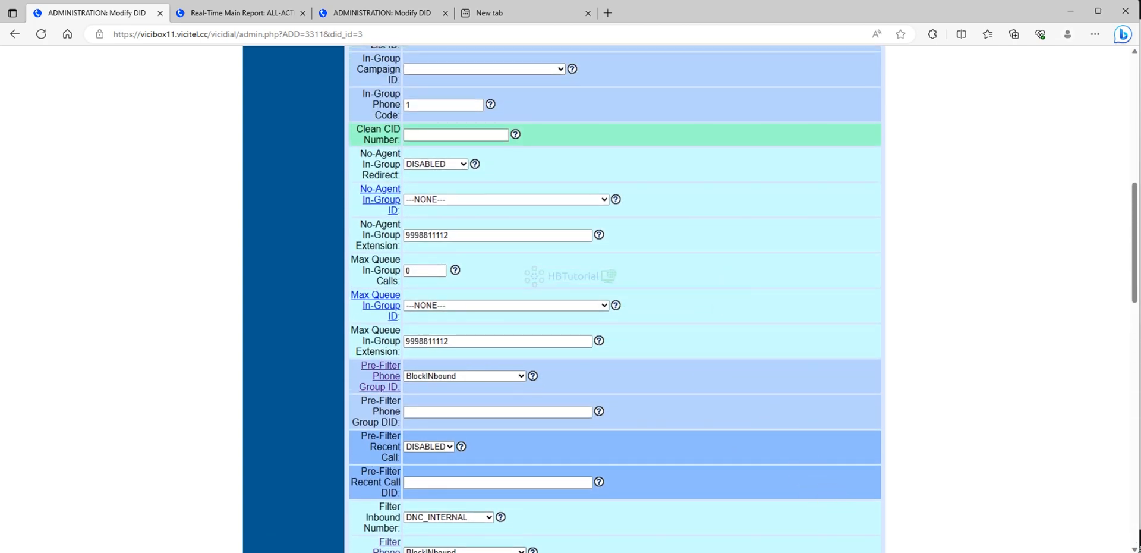
Redial the inbound DID from the 3CXPhone call history, follow the call in the Solar-PuTTY Asterisk console, and hang up
click(790, 445)
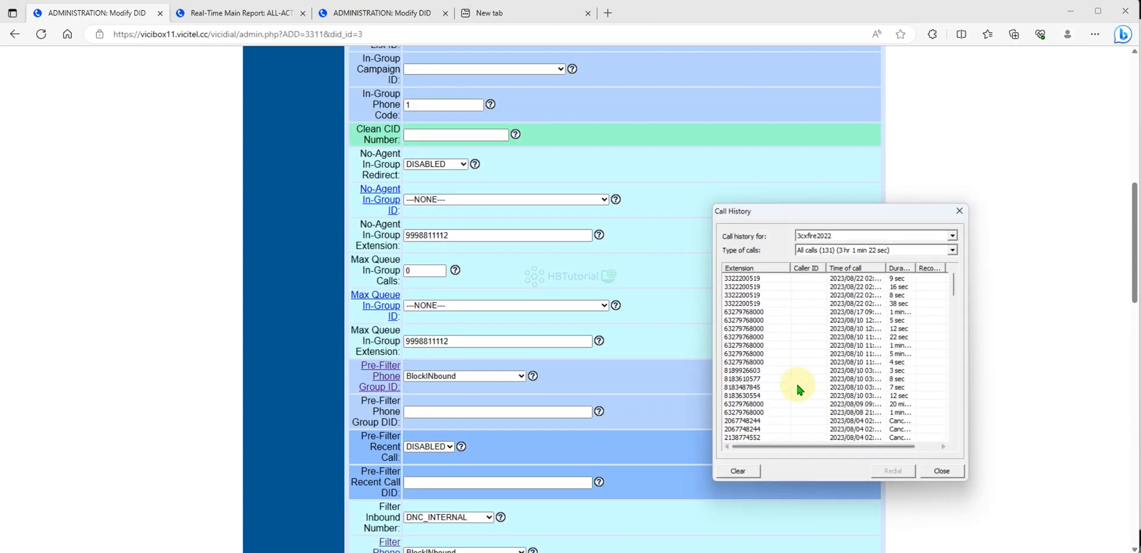
double_click(750, 290)
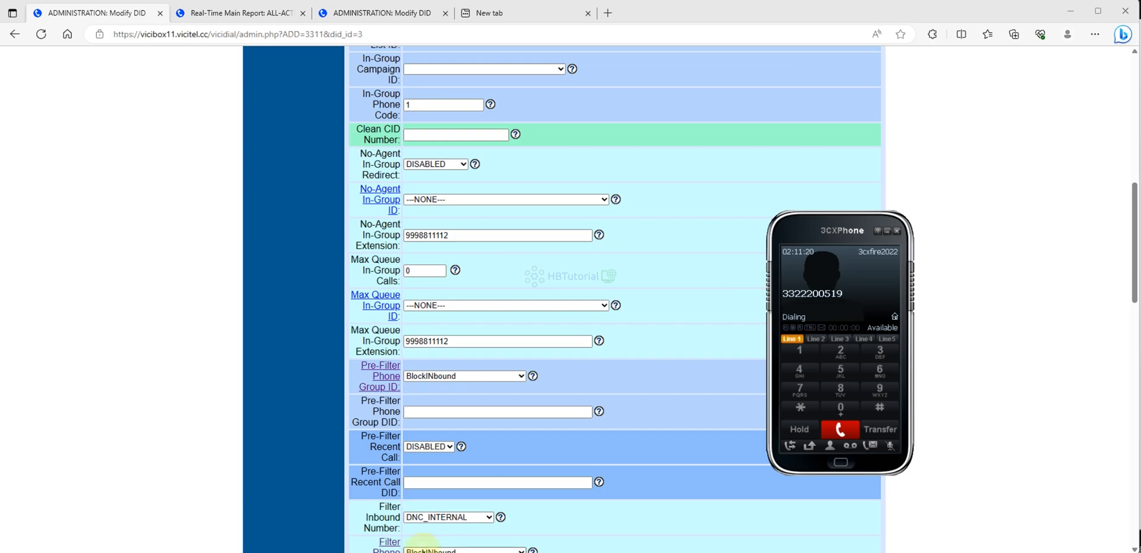
key(alt+Tab)
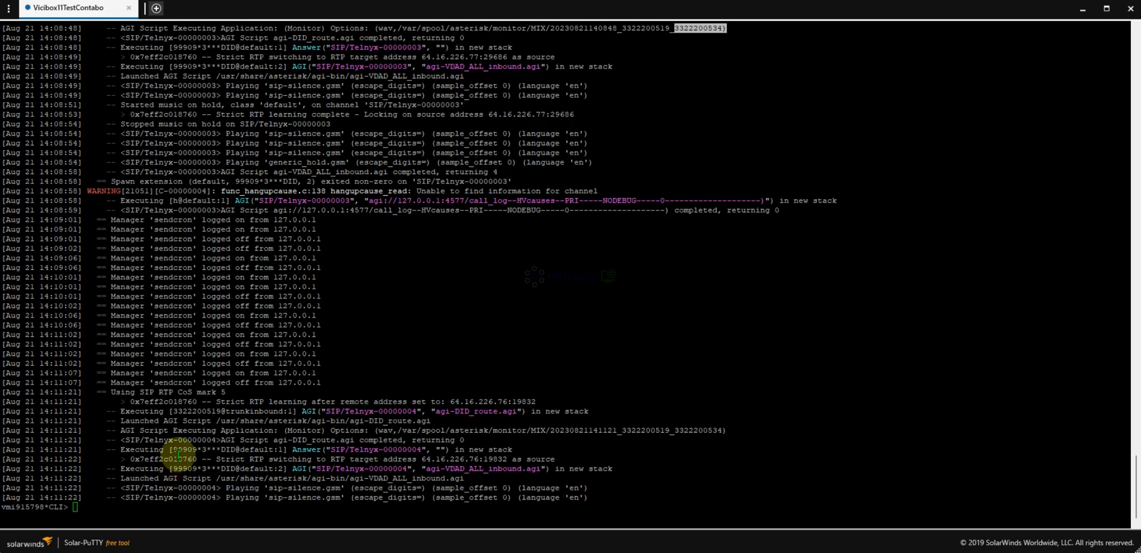
drag(118, 411, 415, 498)
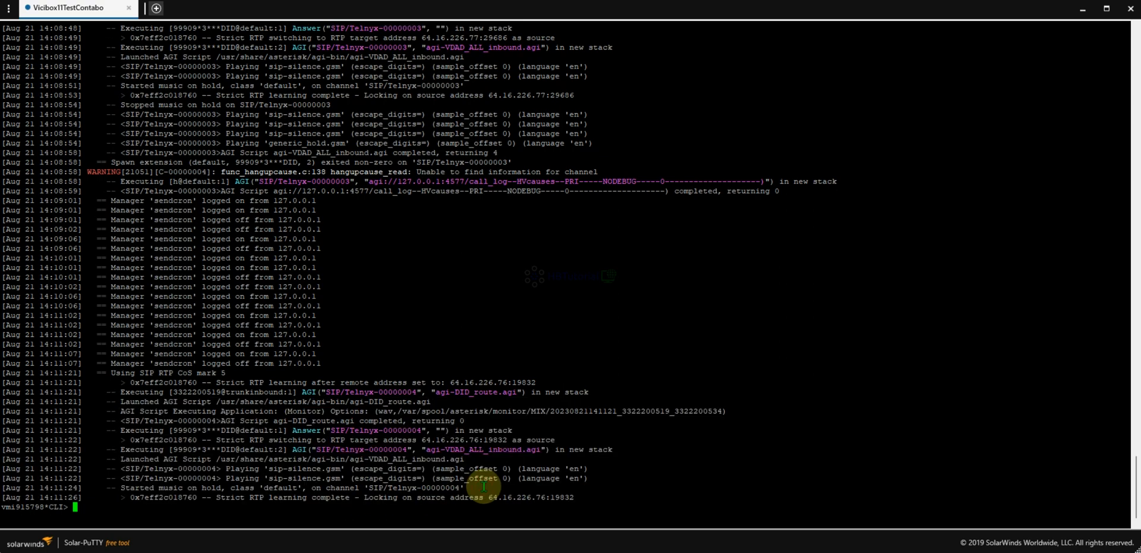
click(852, 544)
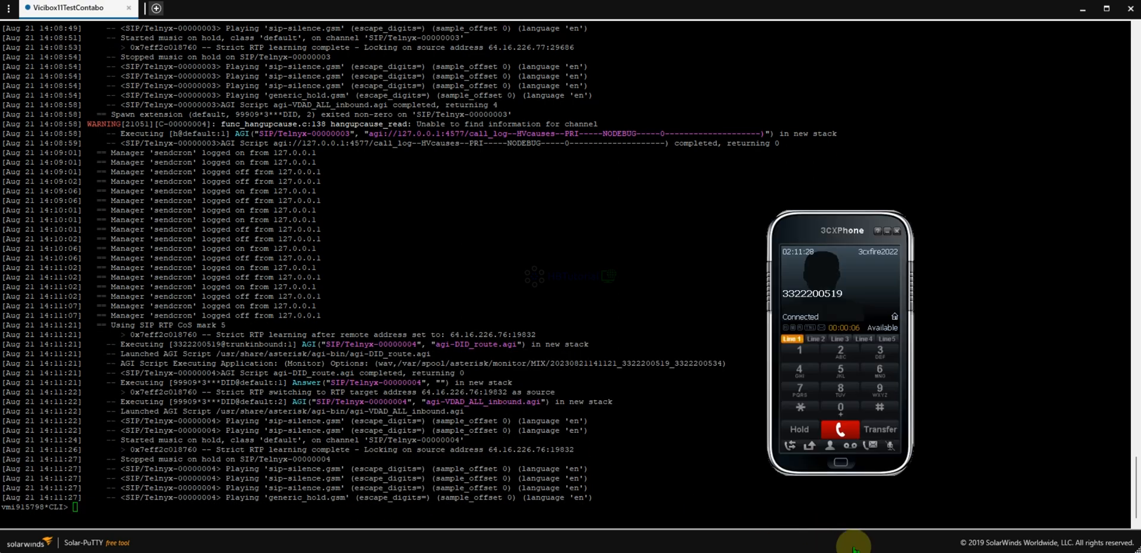
click(849, 437)
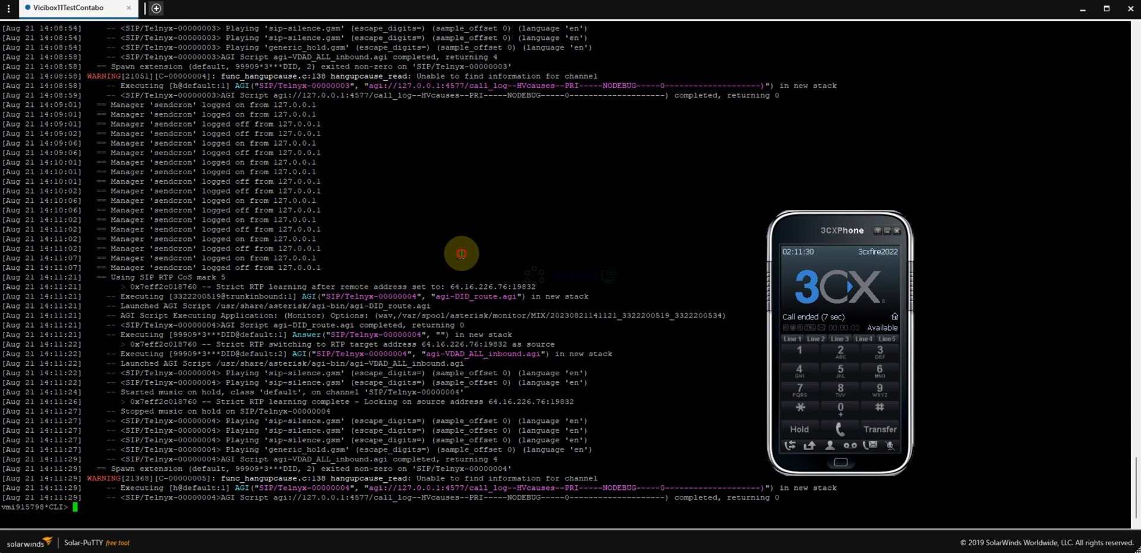
click(465, 227)
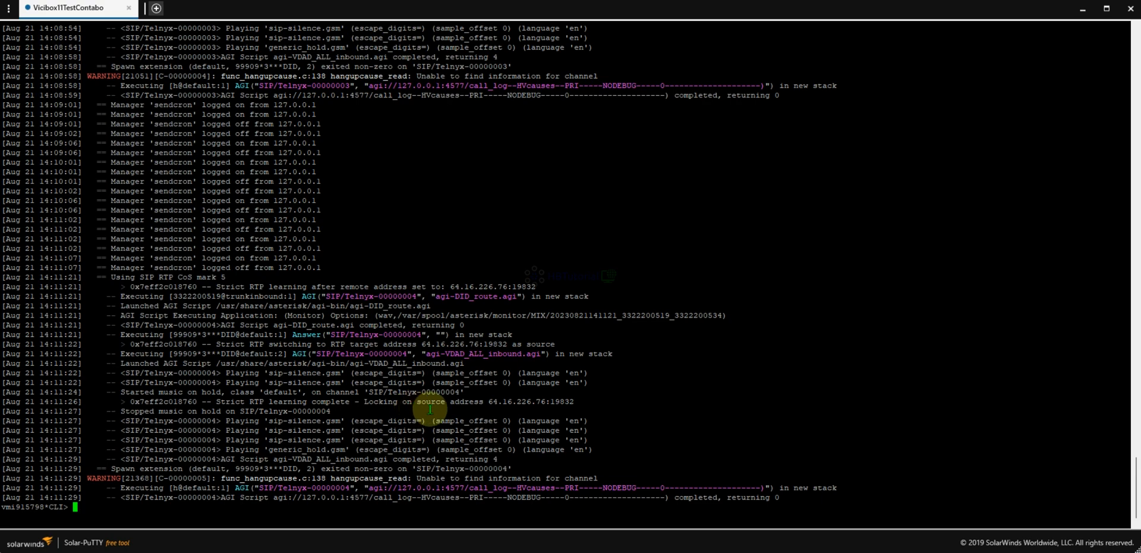
Return to the VICIdial administration in the browser, open the inboundCallTest in-group, and look through its settings
mouse_move(453, 552)
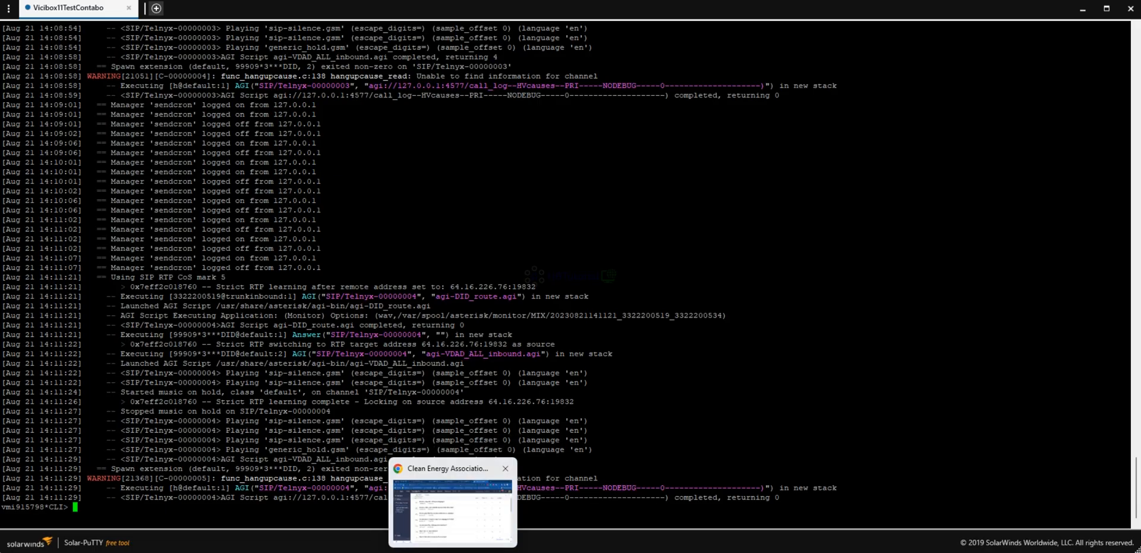
click(560, 552)
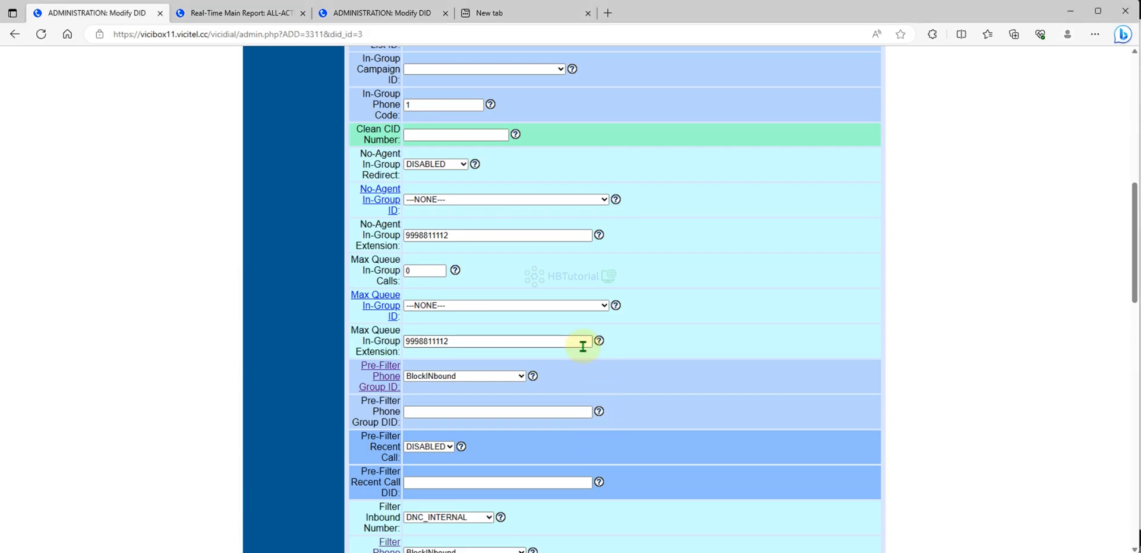
scroll(587, 345, up, 10)
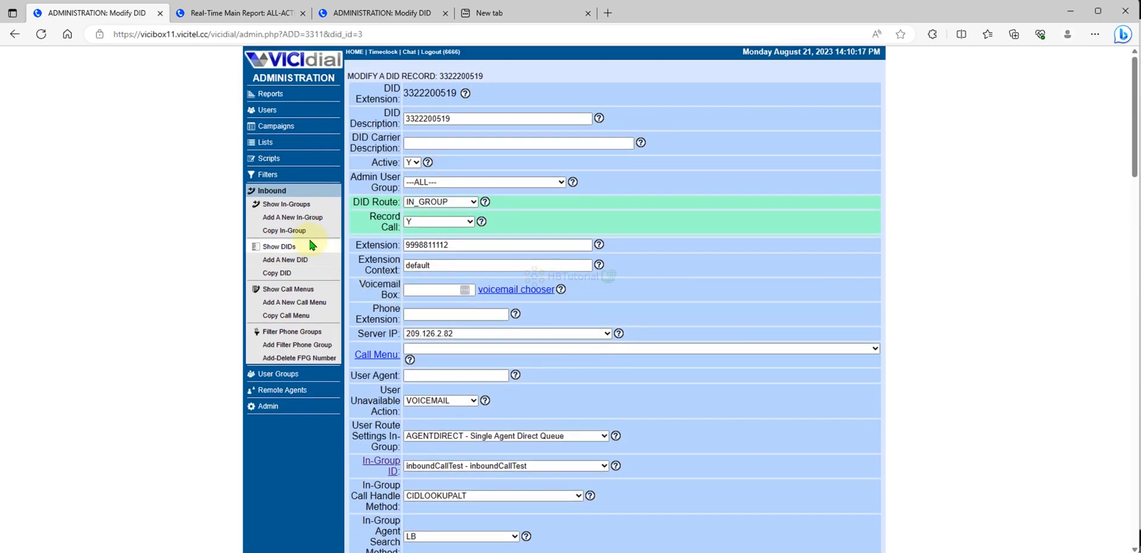
click(275, 202)
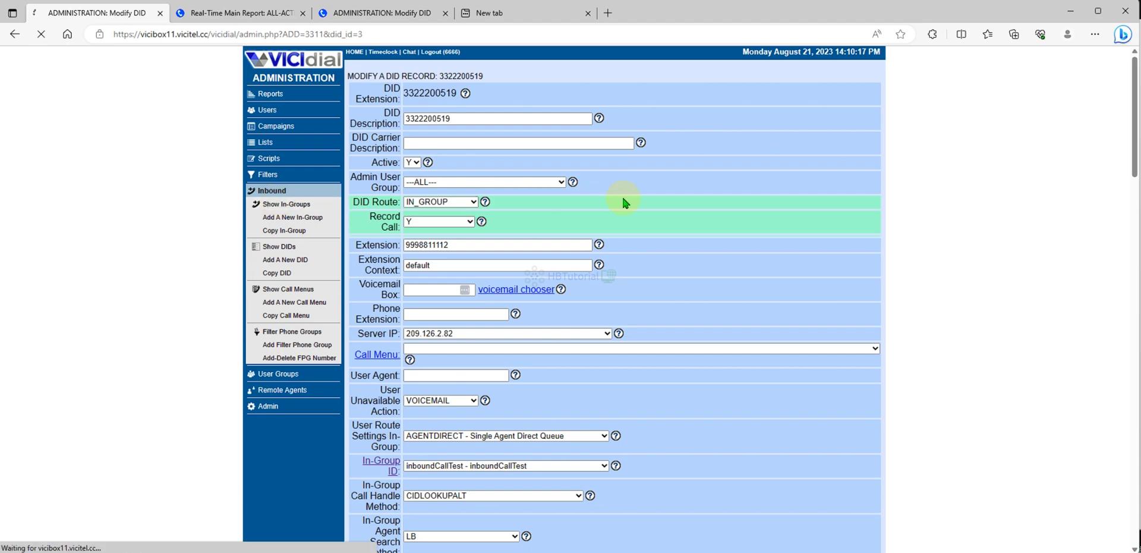
click(837, 110)
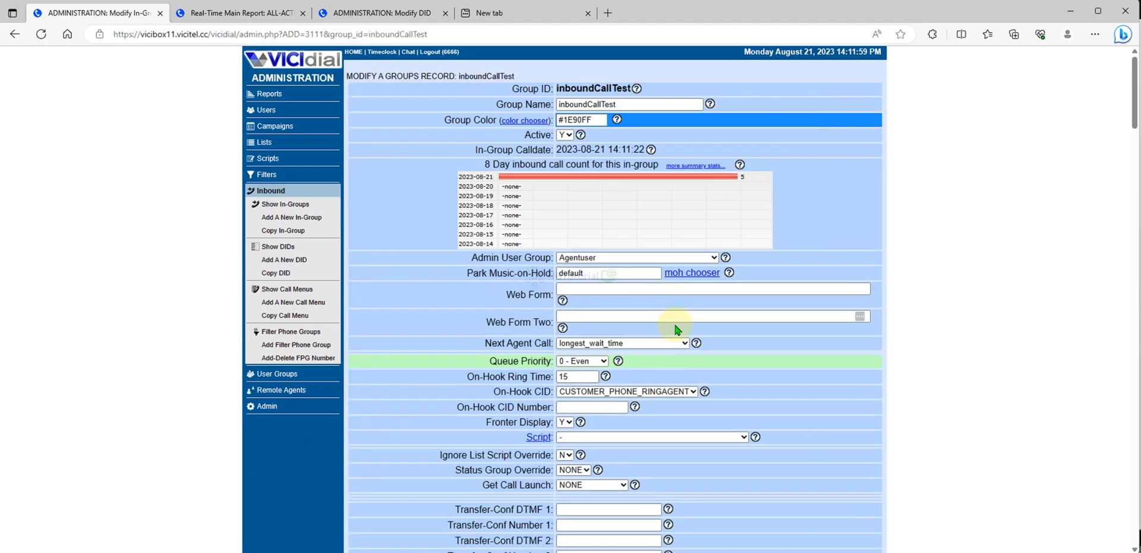
scroll(675, 321, down, 6)
scroll(659, 315, down, 7)
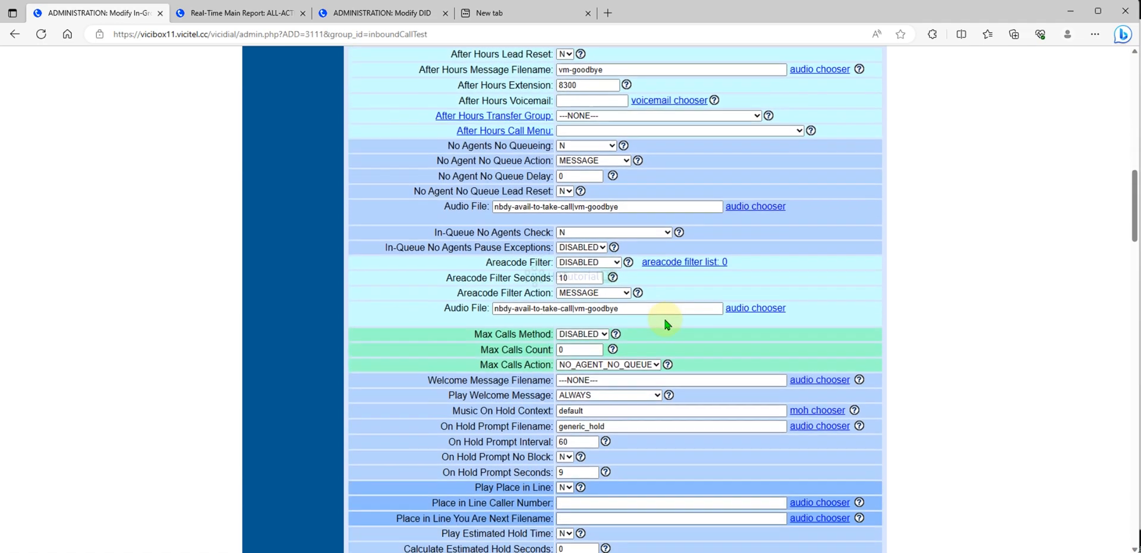
scroll(664, 324, down, 12)
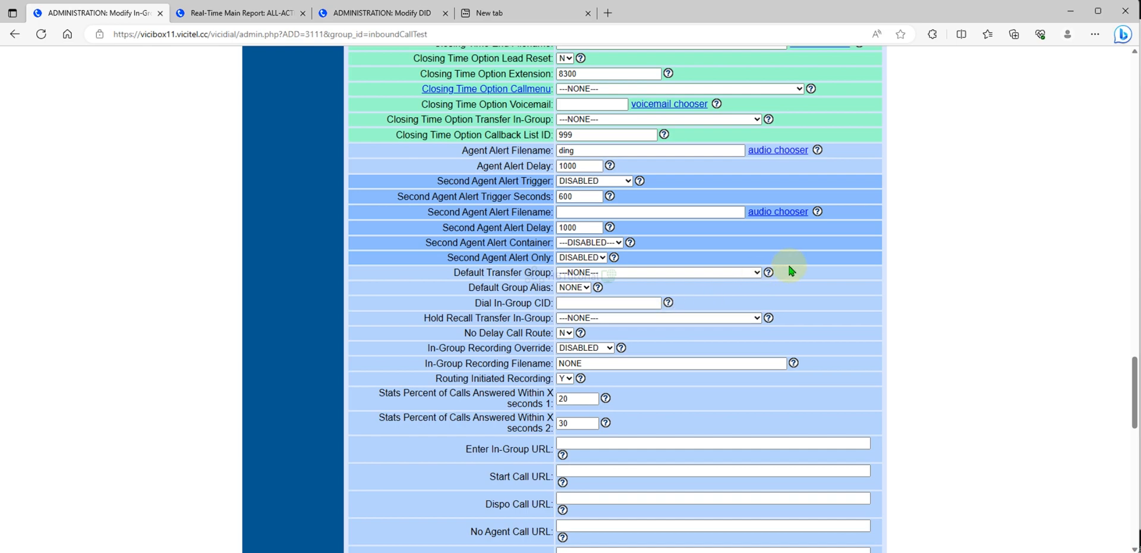
Search the in-group settings page for "filter", step through all the matches, and close the search
key(ctrl+f)
text(fil)
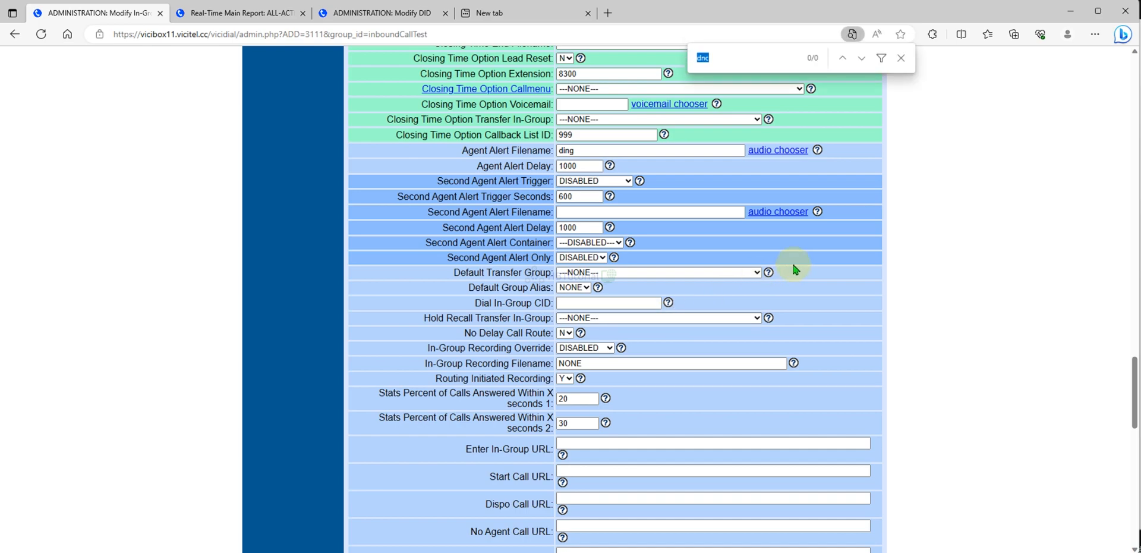
text(ter)
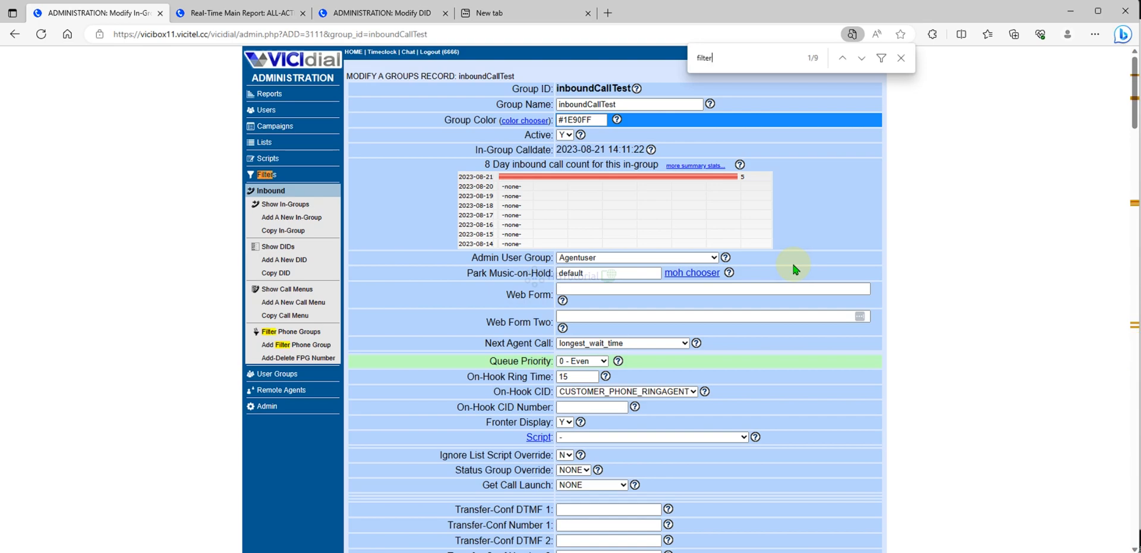
click(862, 59)
click(862, 58)
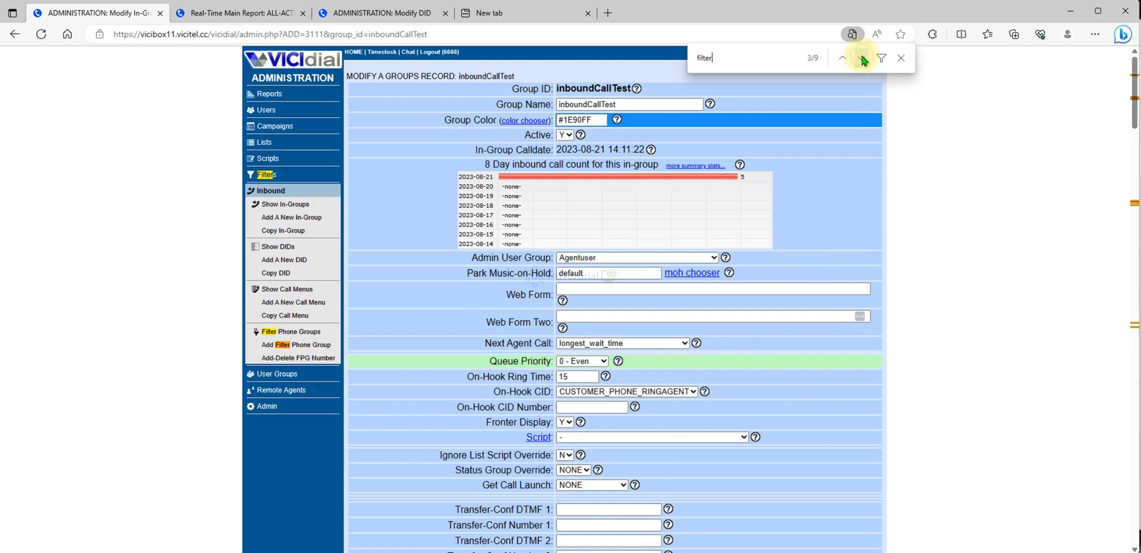
click(861, 58)
click(861, 58)
click(862, 59)
click(861, 58)
click(861, 59)
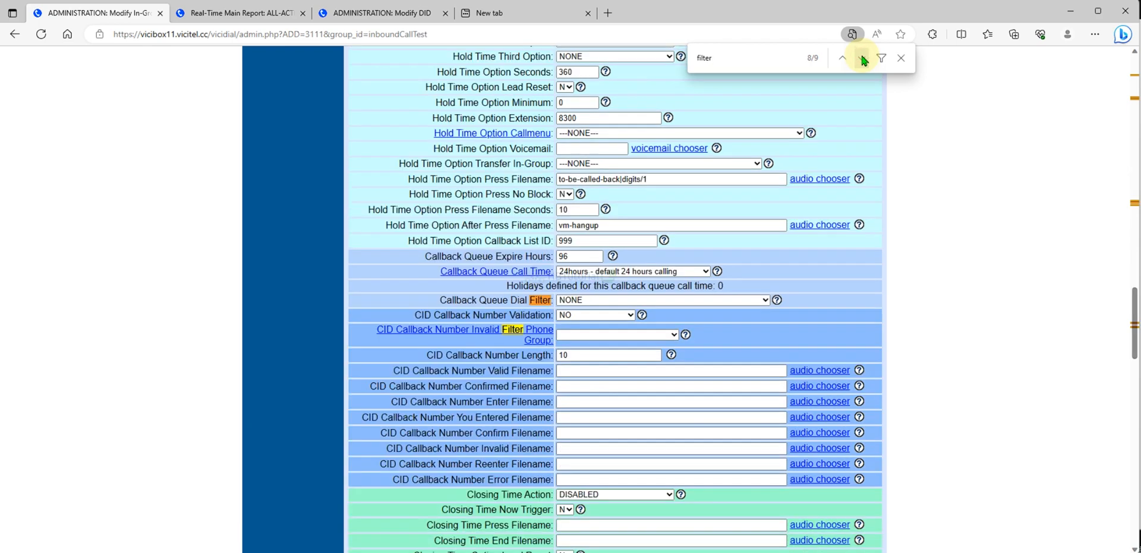
click(862, 58)
click(862, 59)
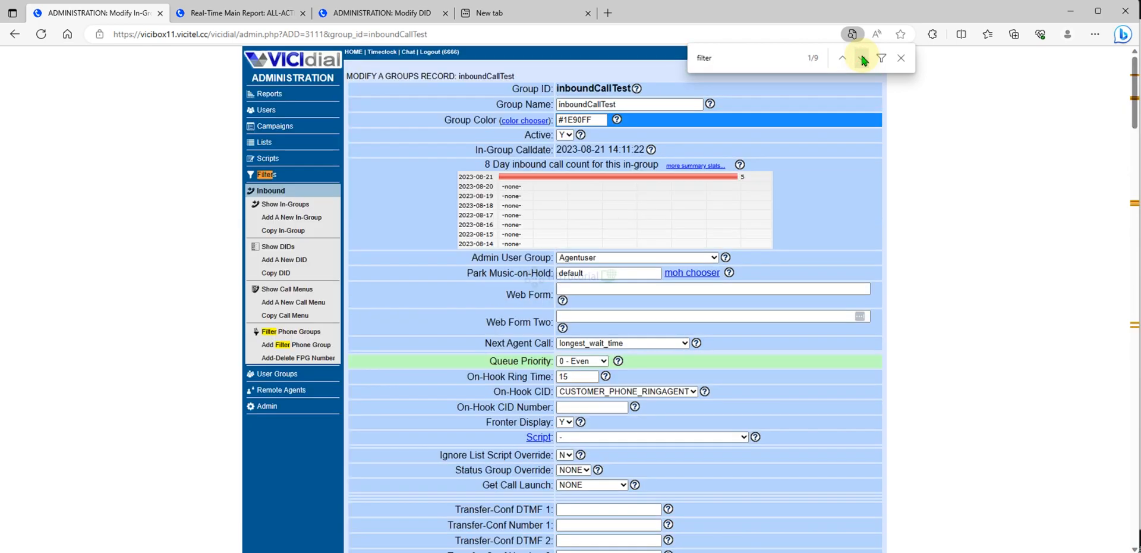
click(900, 57)
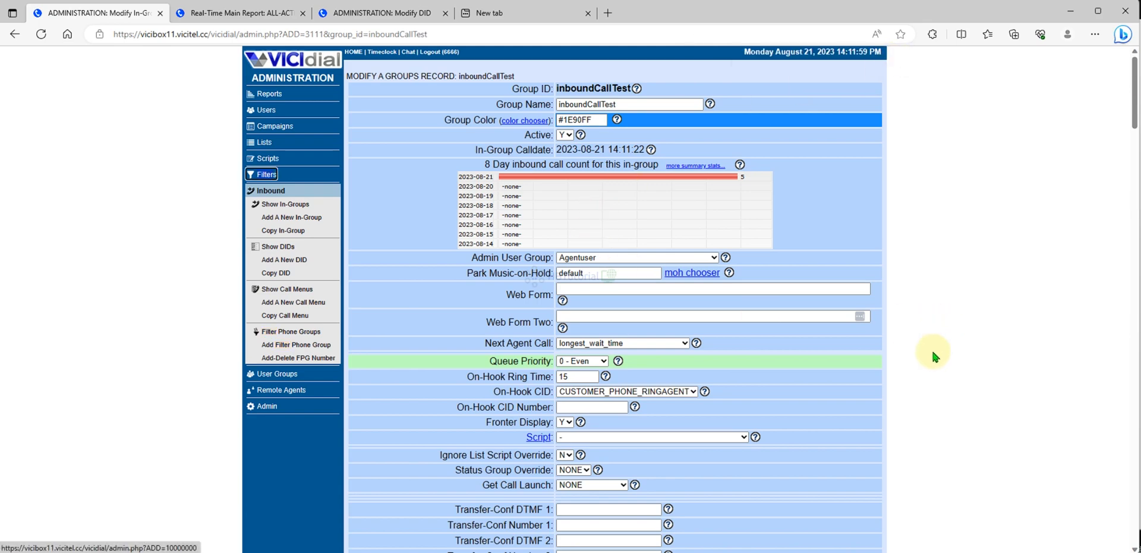